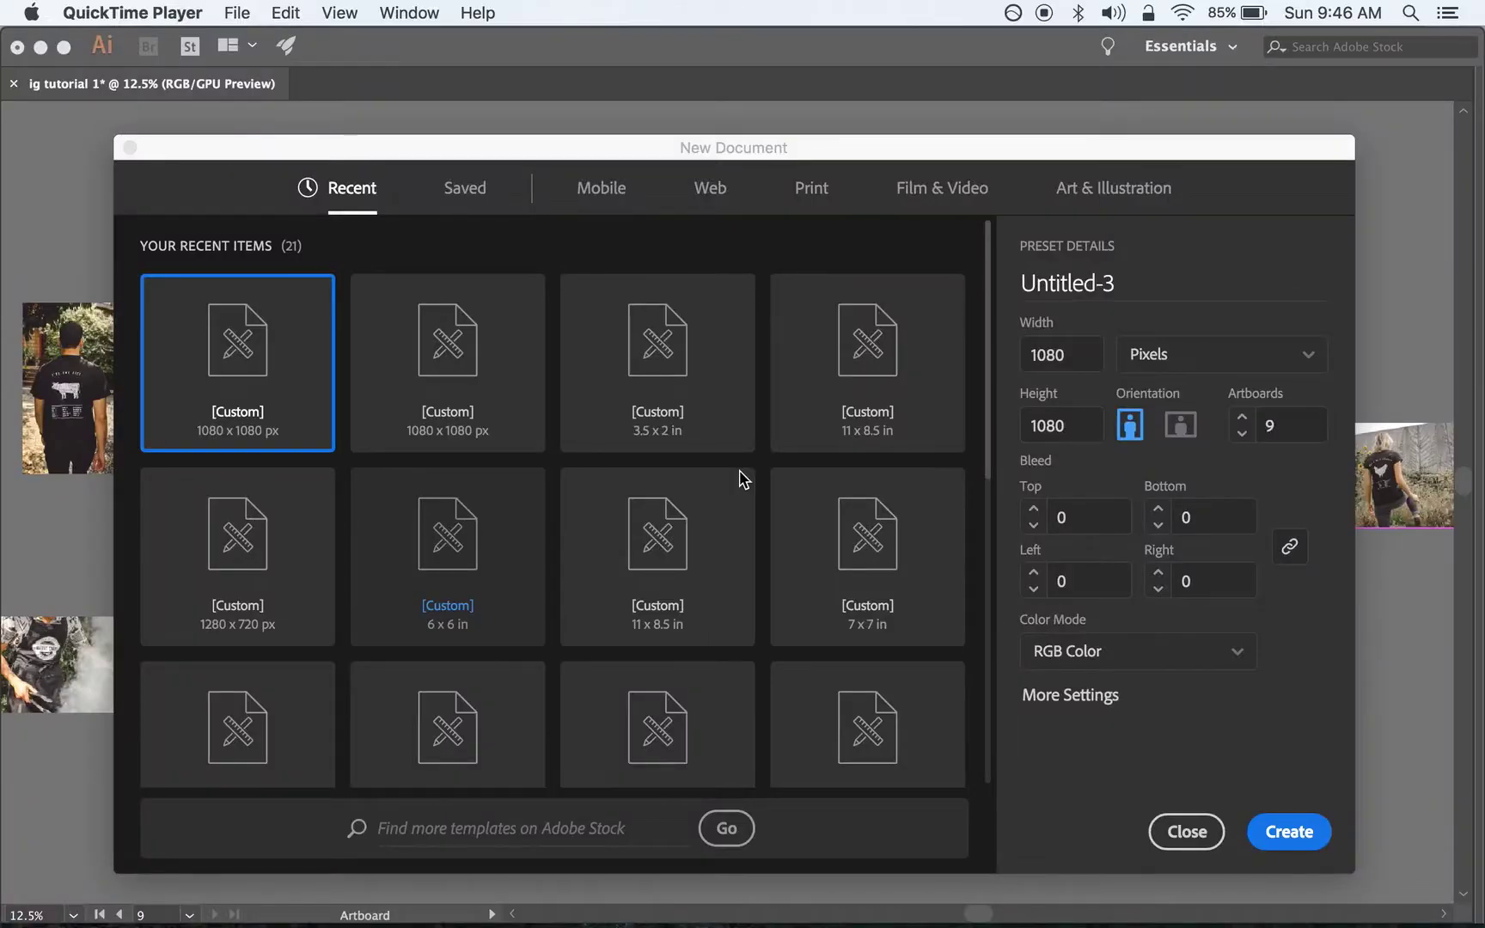
Name the new document 'ig tutorial', keeping nine 1080 × 1080 px RGB artboards
left_click(1084, 289)
left_click(1075, 285)
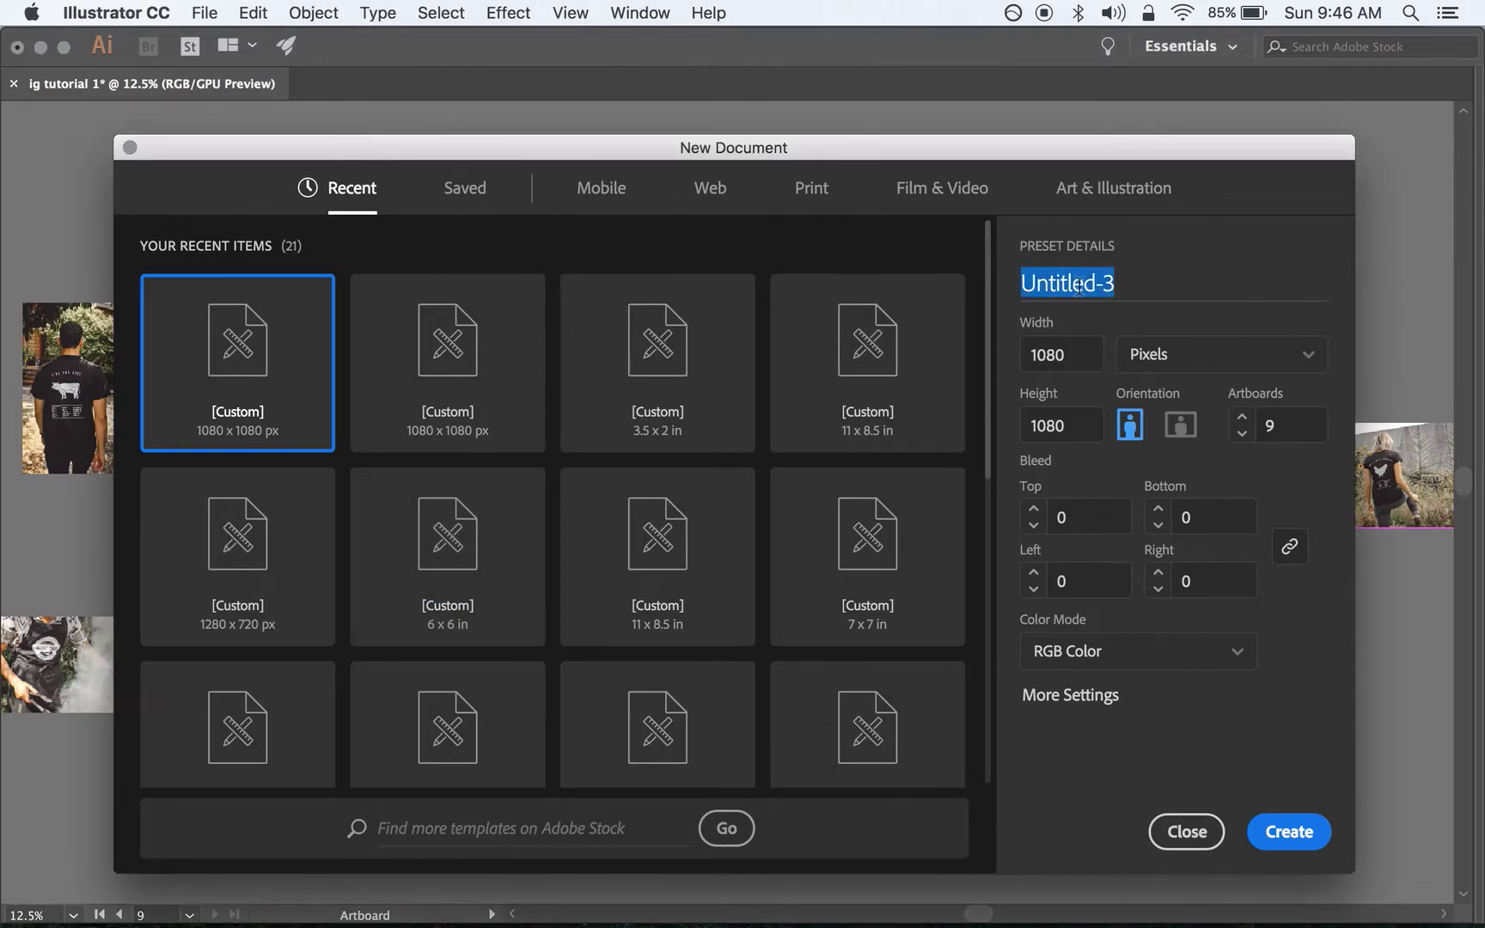
type("ig tutorial")
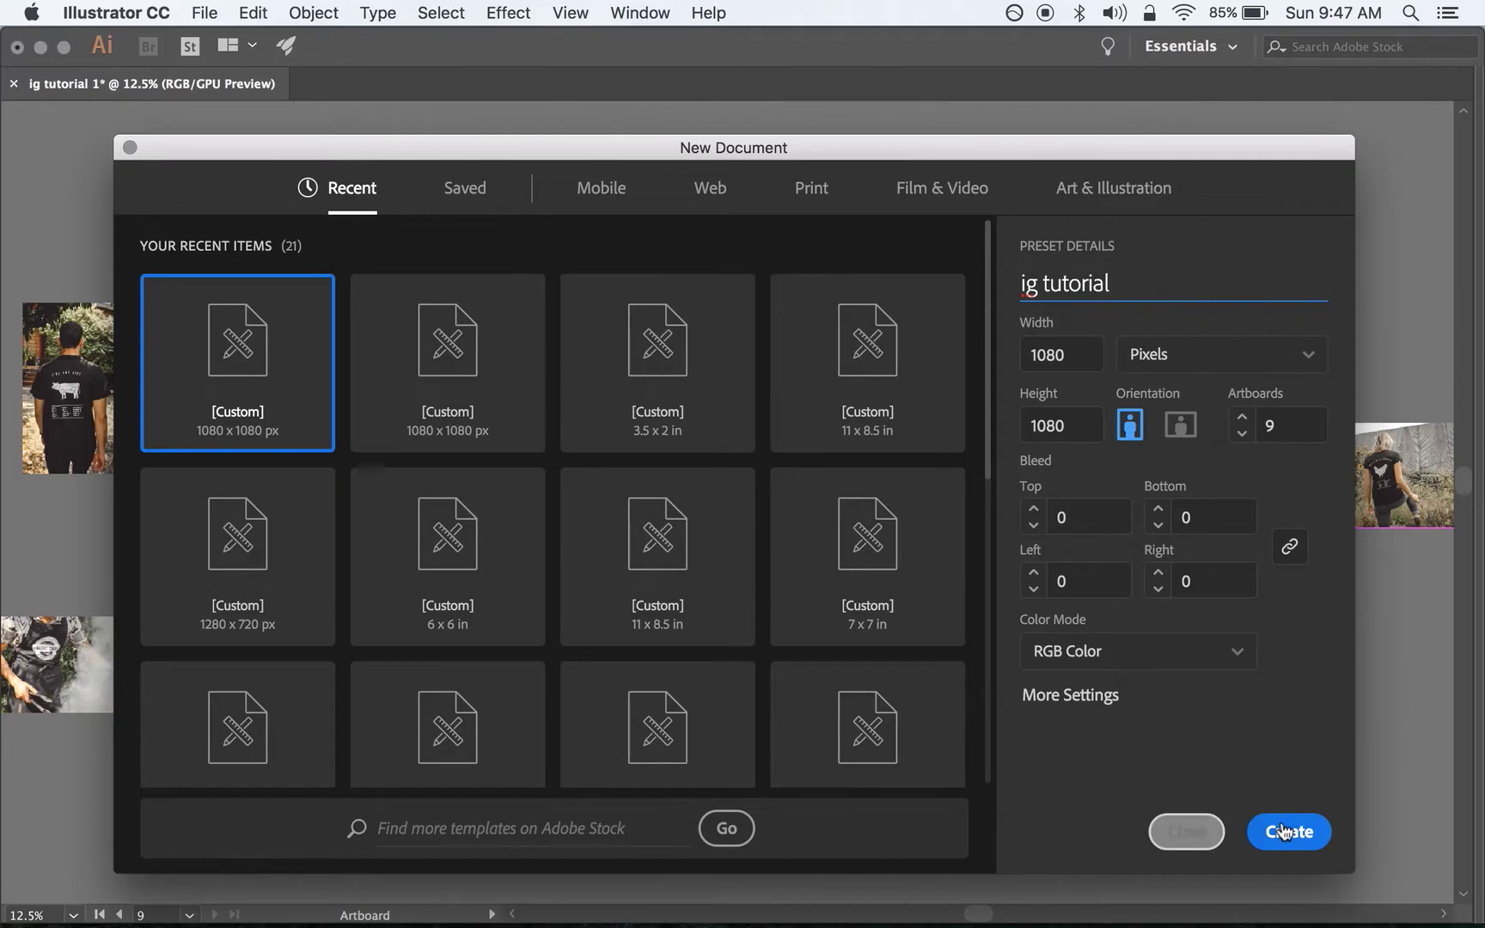
Create the document and bring back the hidden tools and panel dock
left_click(1172, 843)
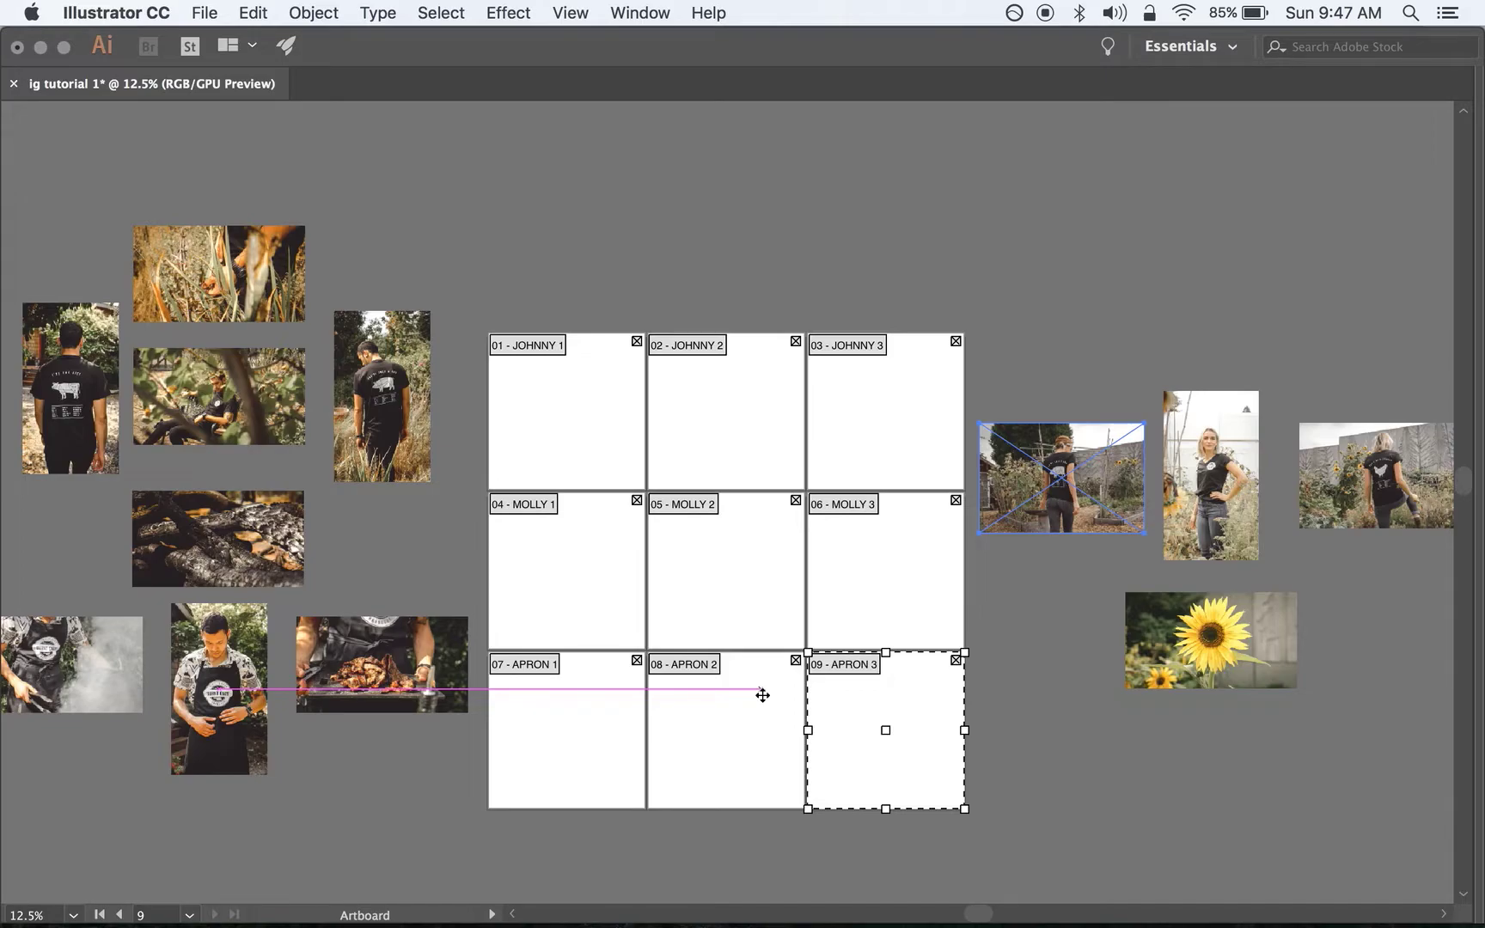
key("Tab")
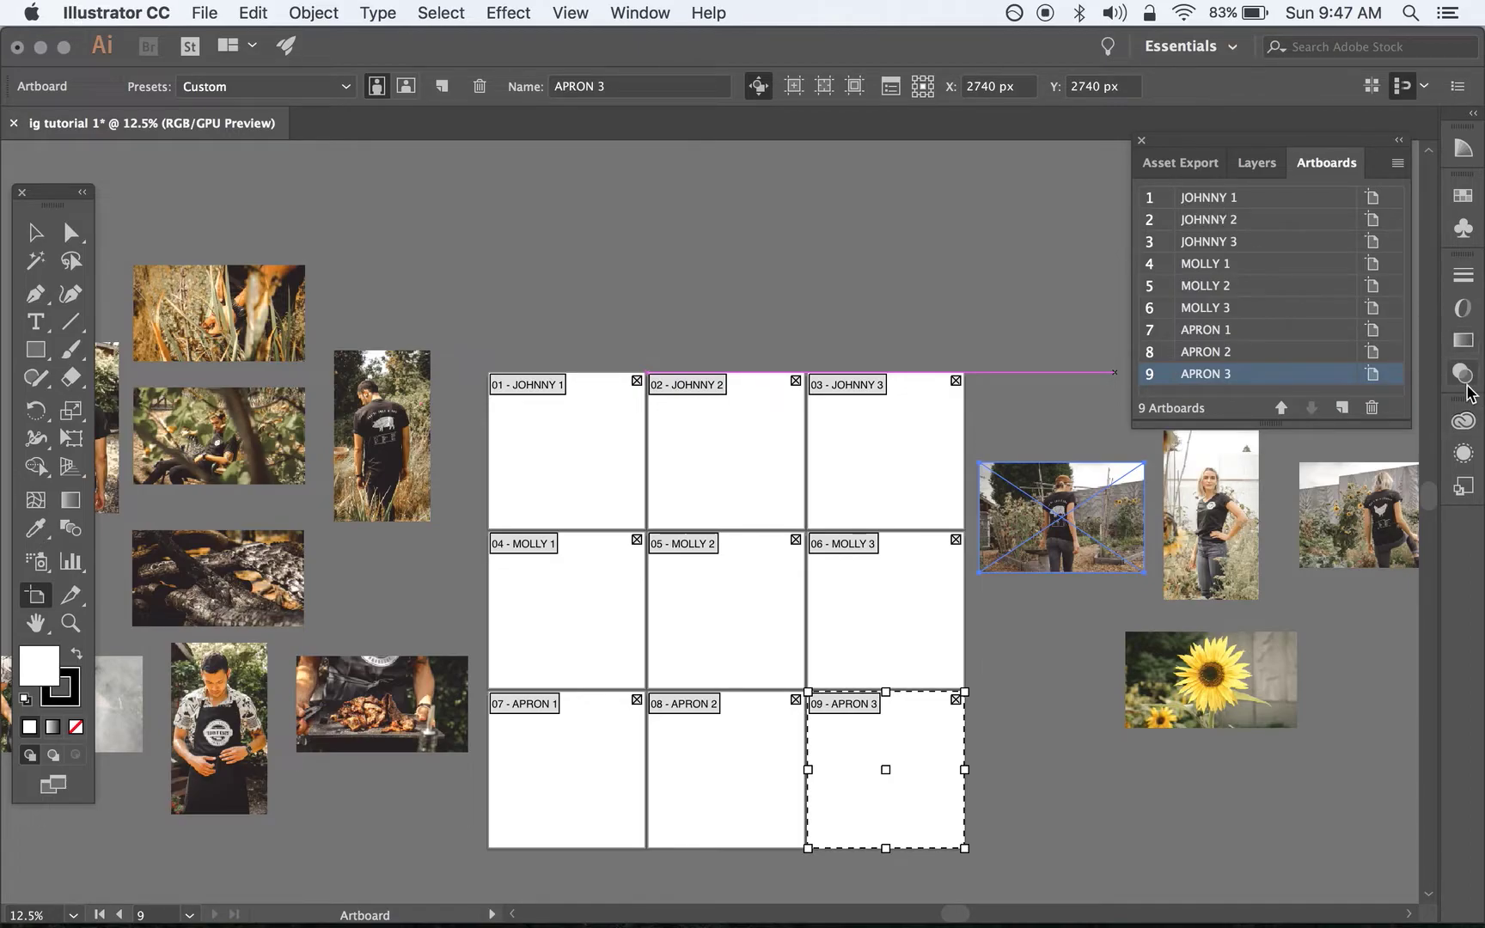
left_click(1398, 139)
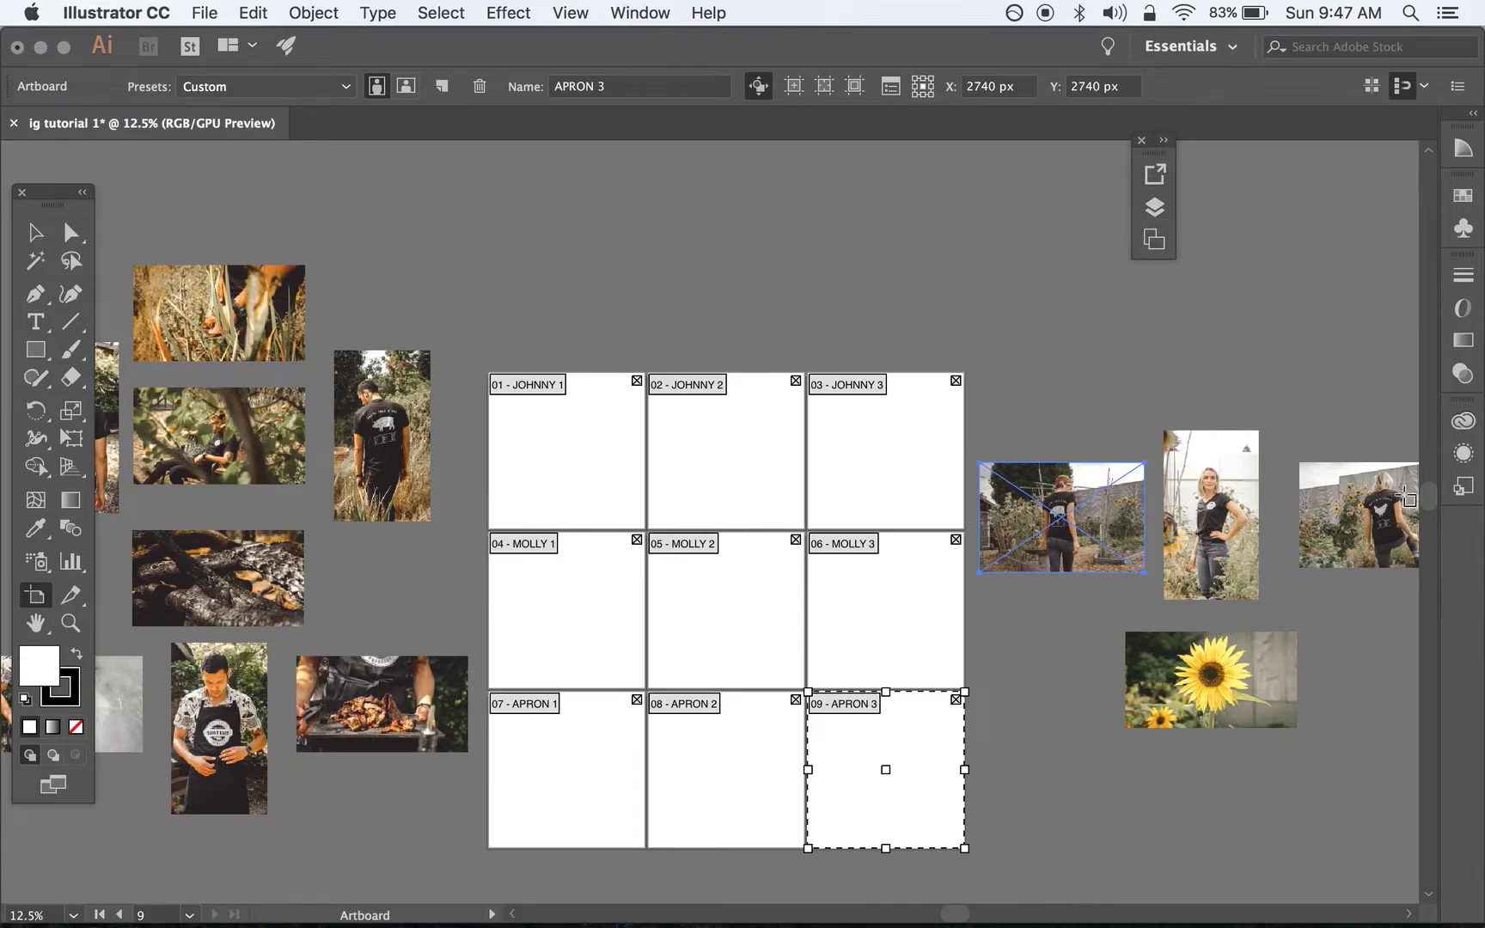
left_click(1155, 211)
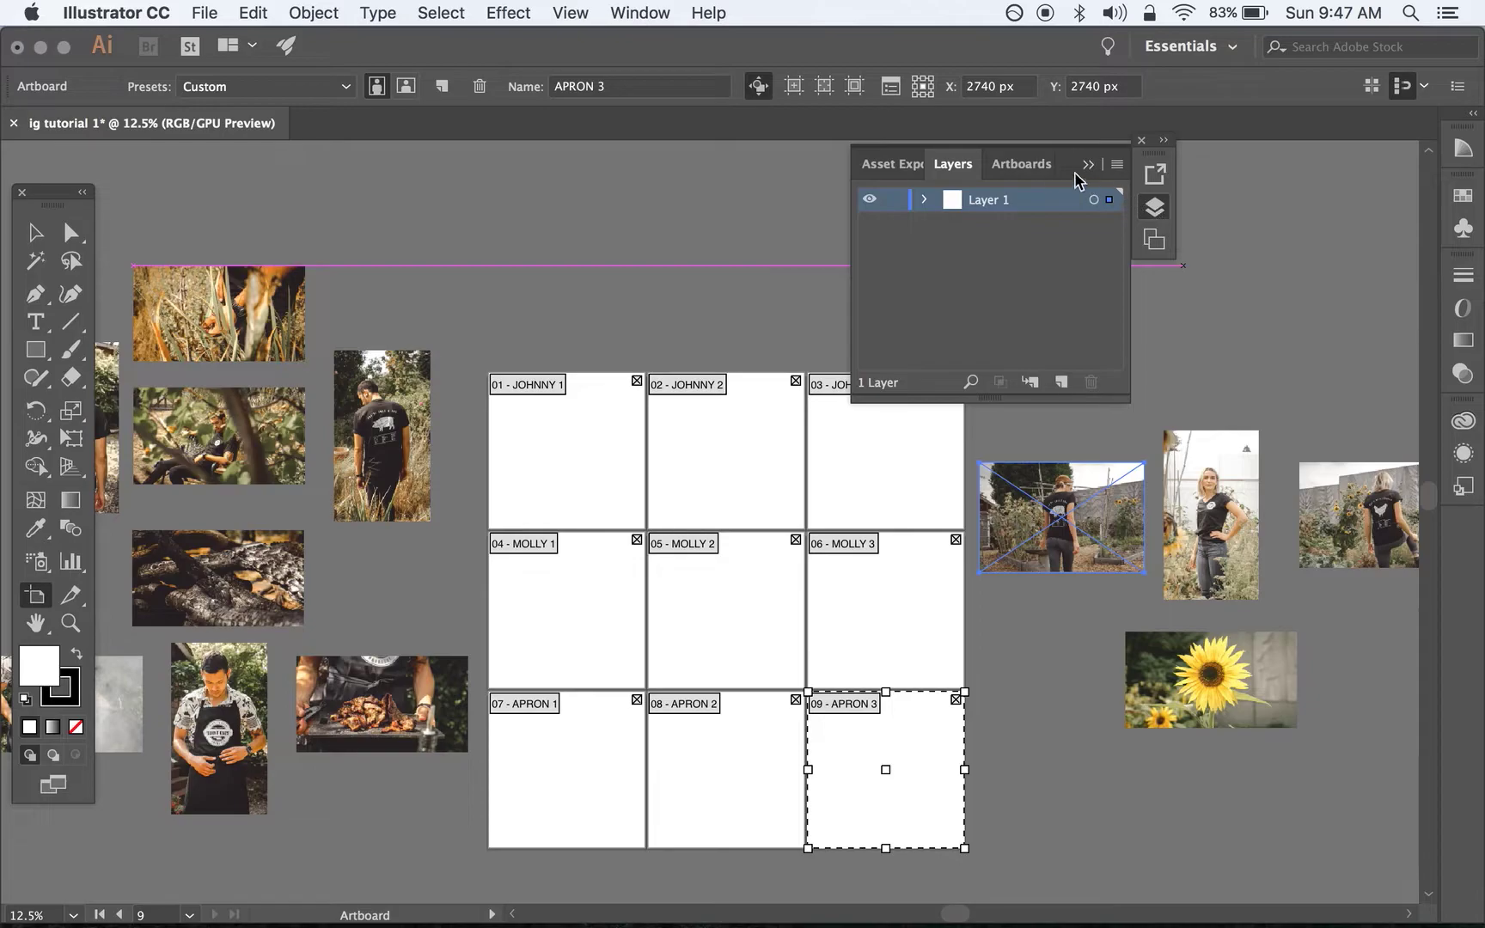
Float the Artboards list (JOHNNY 1 to APRON 3) and zoom out to the whole grid
left_click(1020, 163)
left_click_drag(1080, 158, 1377, 136)
double_click(1246, 191)
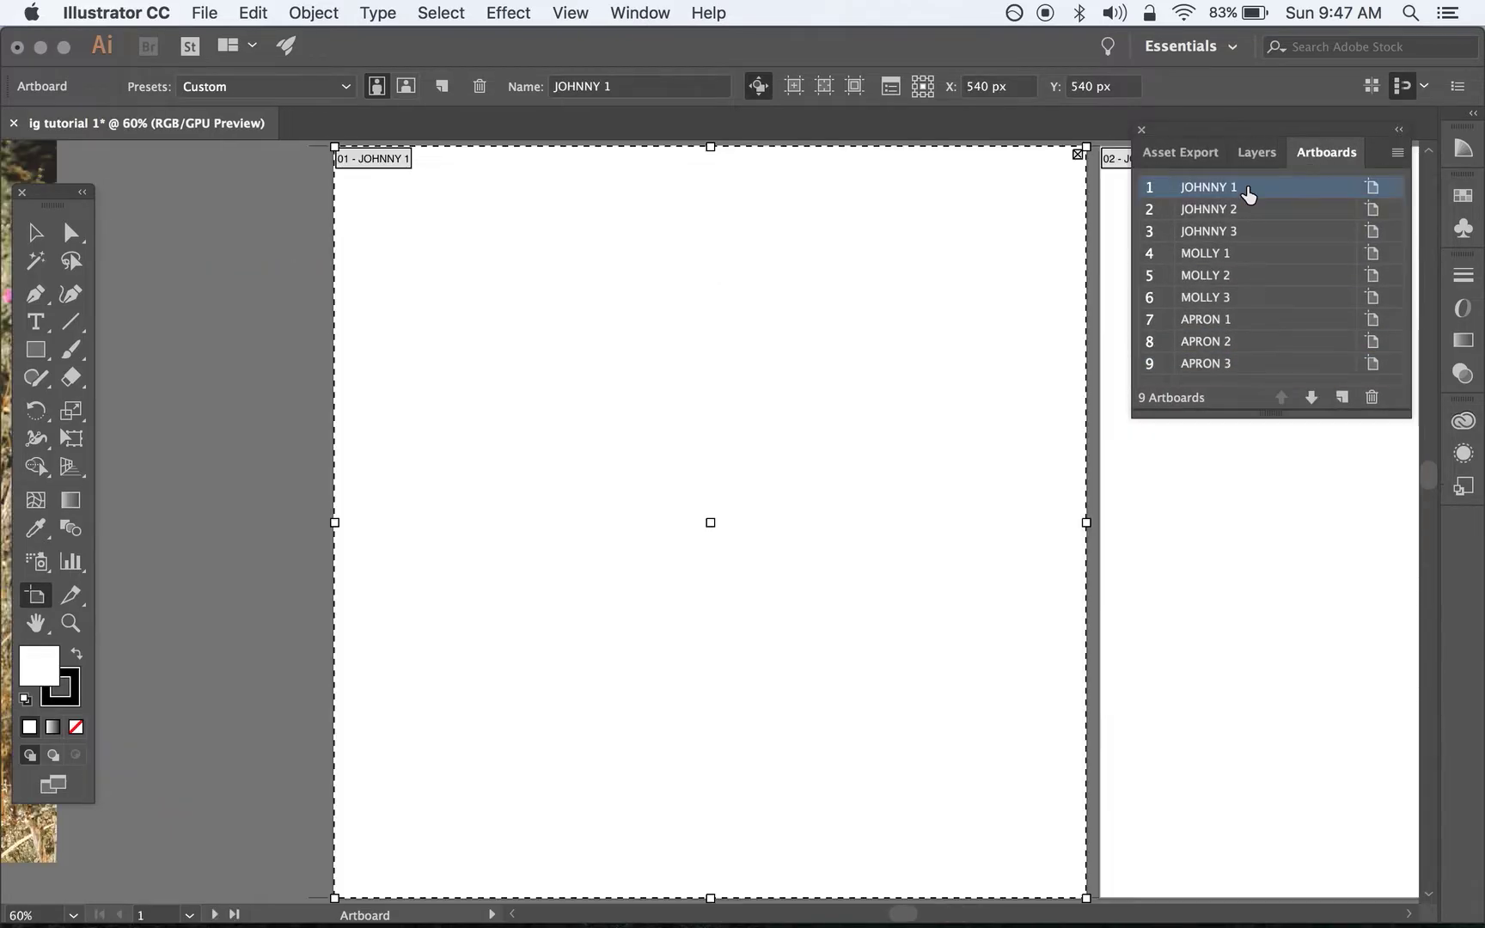
double_click(1205, 187)
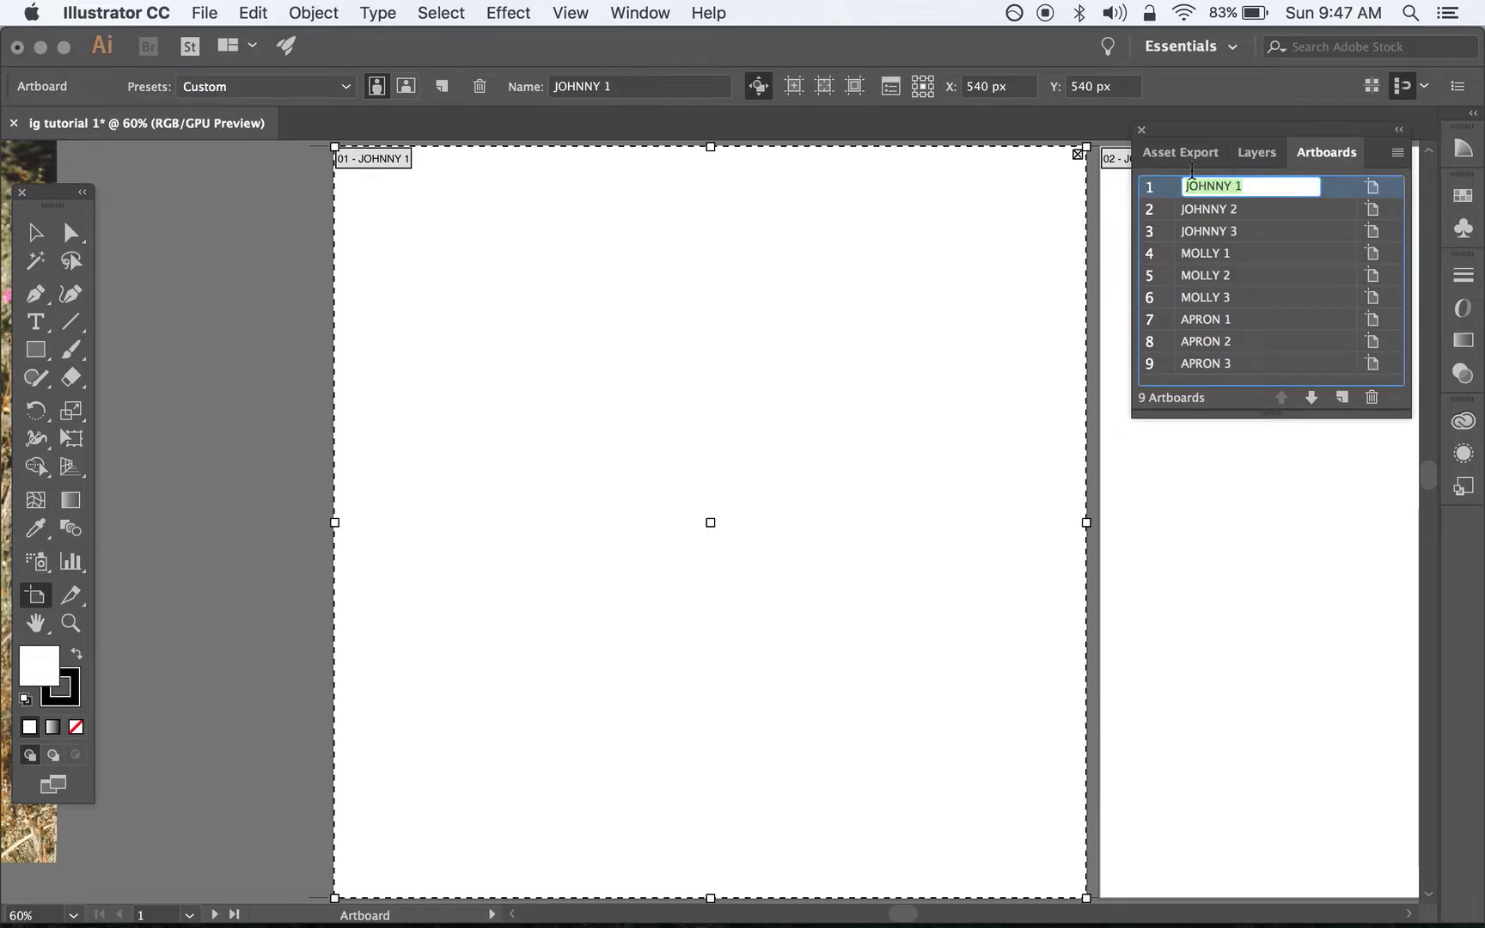
left_click(1142, 191)
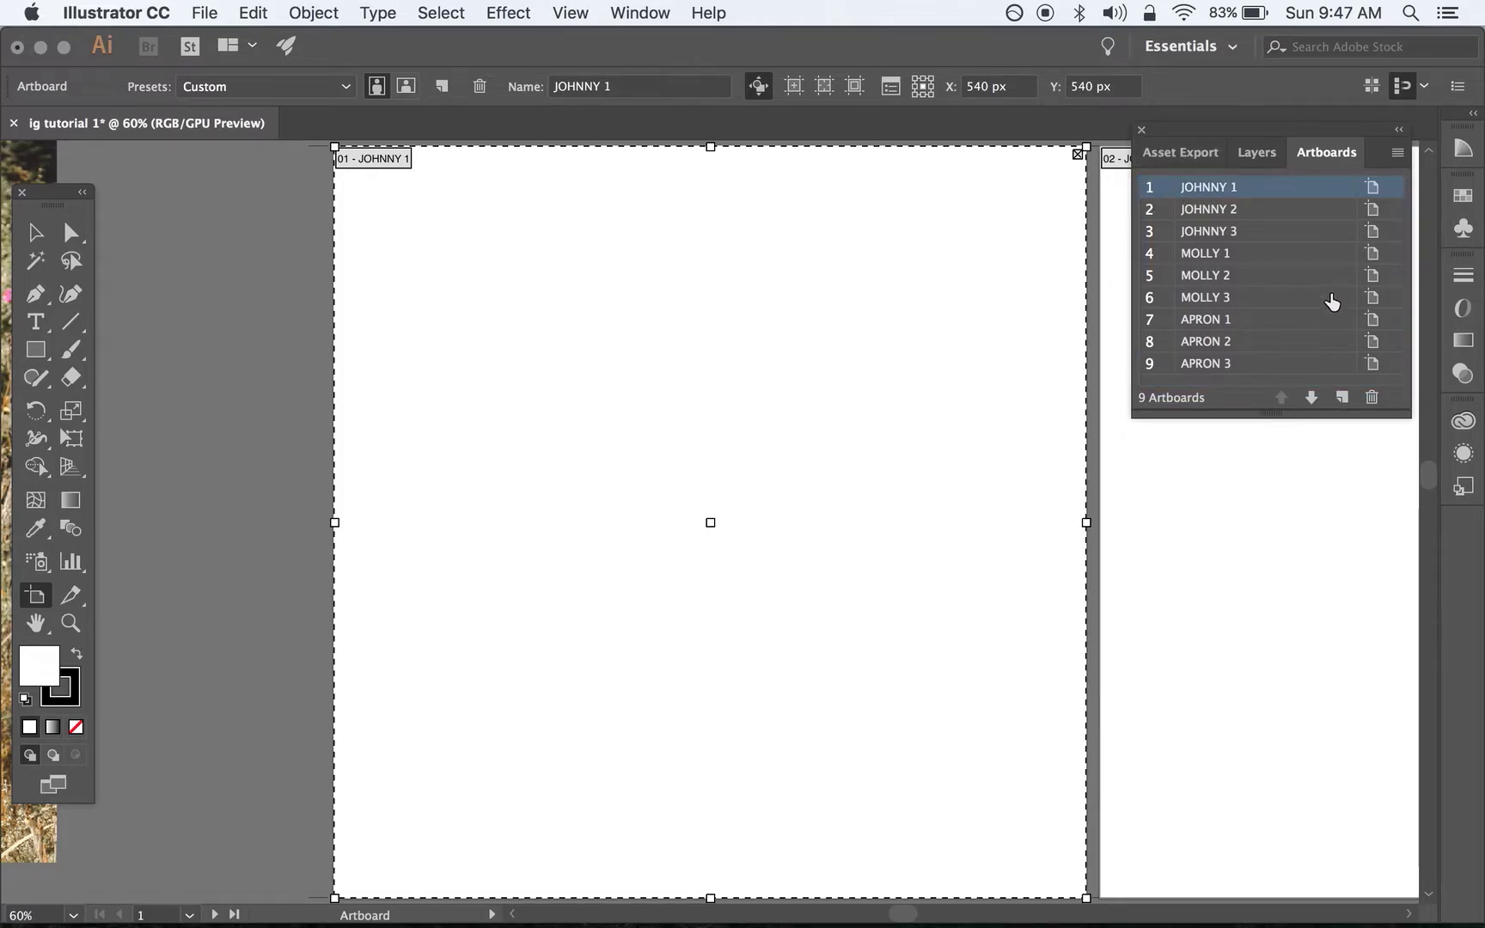
key("super+minus")
key("super+minus")
key("super+minus")
key("super+minus")
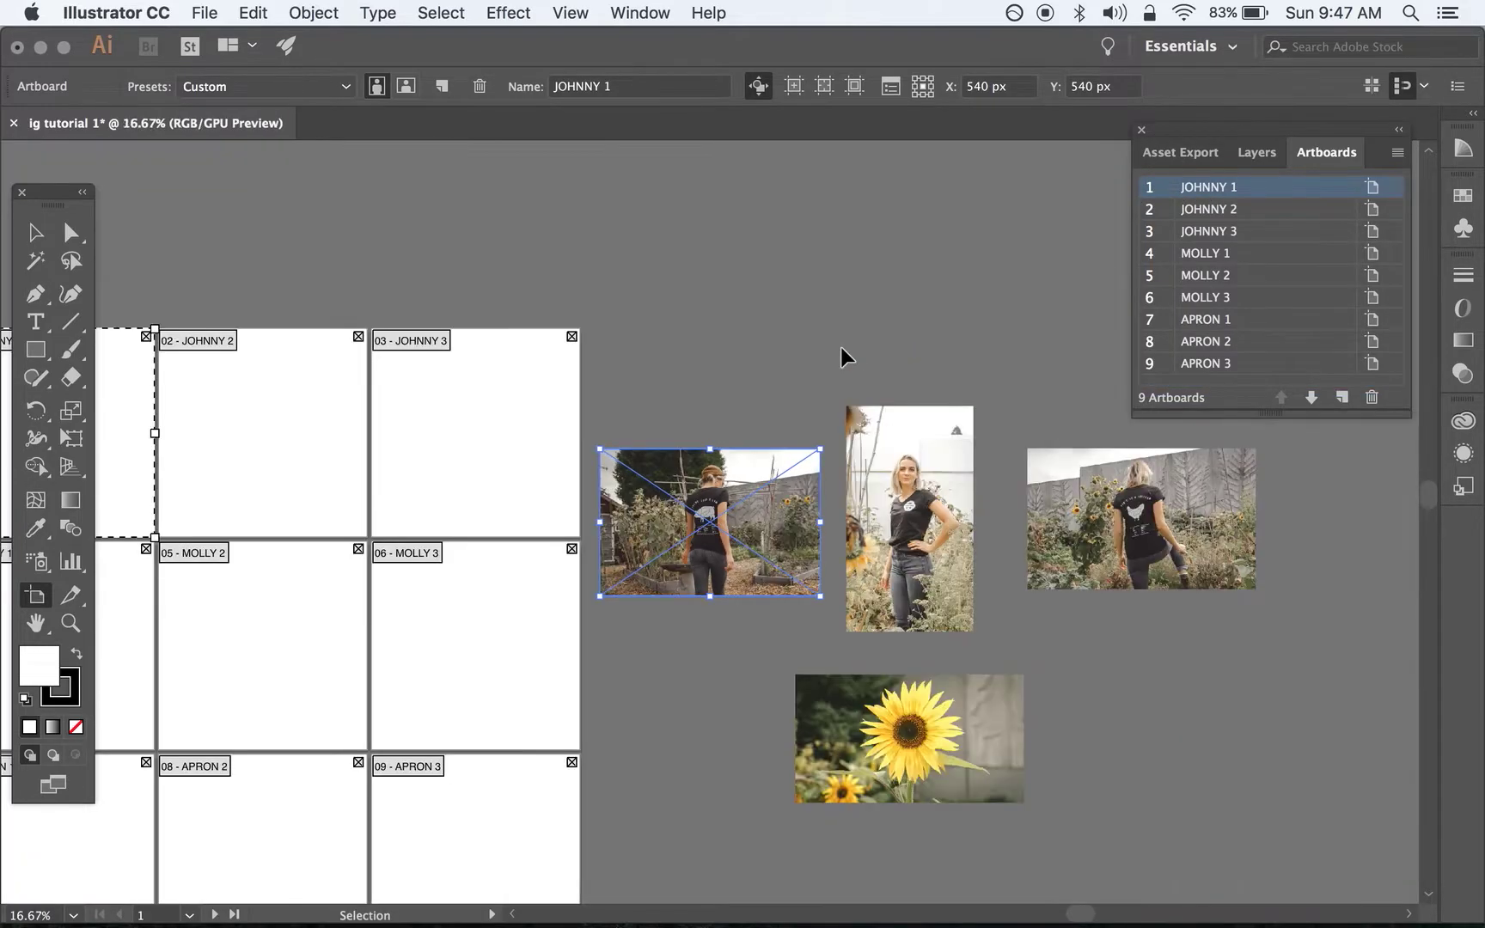
scroll(774, 352, "left", 5)
scroll(773, 352, "down", 2)
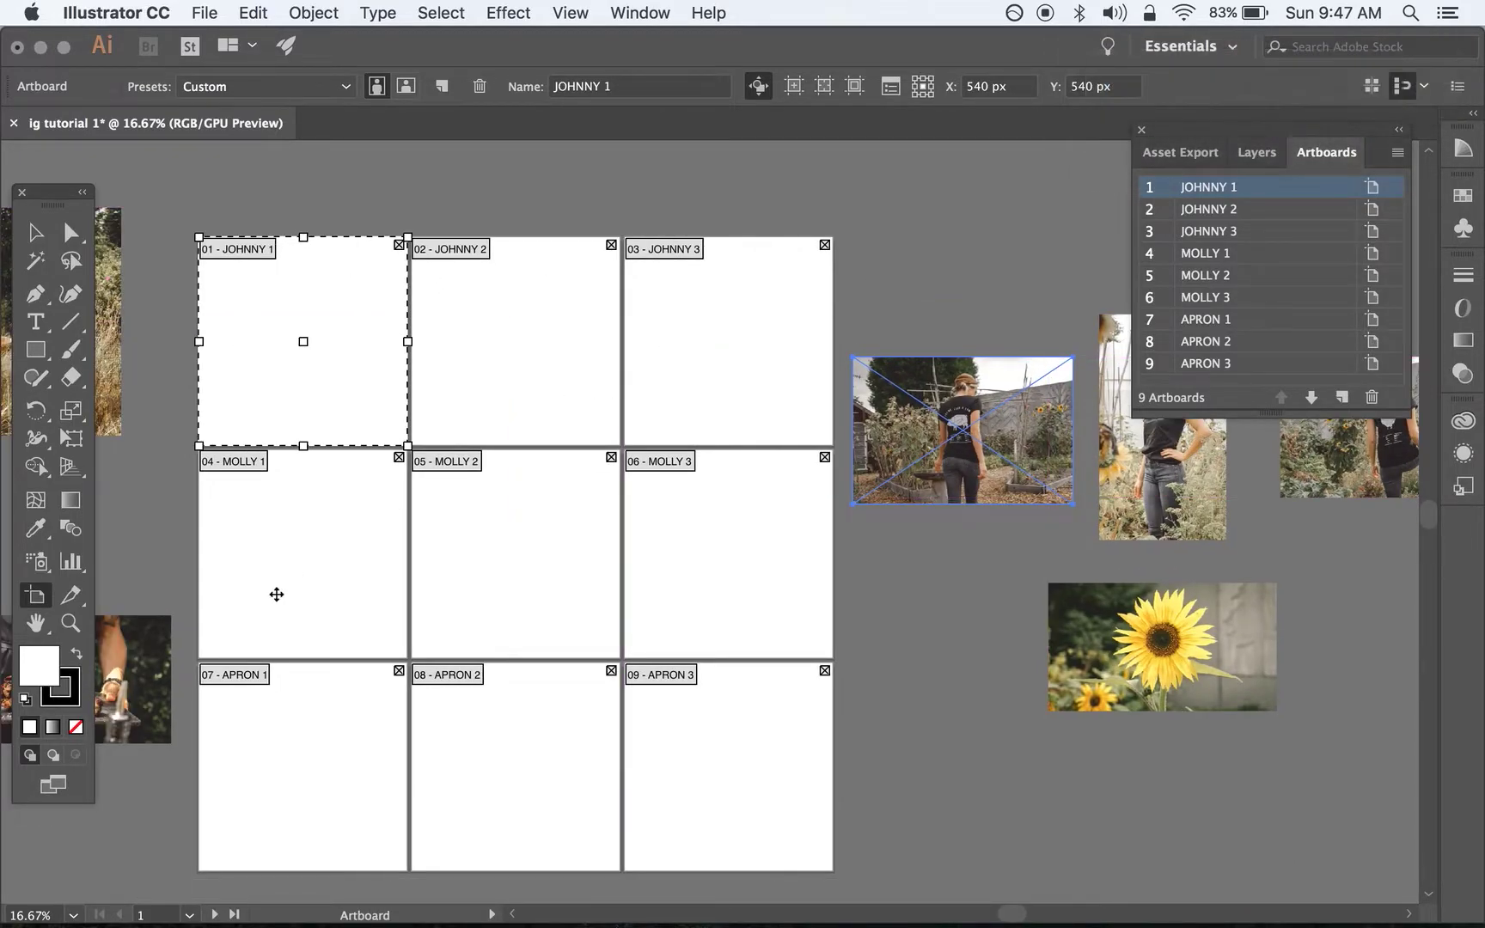
scroll(811, 664, "left", 3)
scroll(812, 665, "down", 2)
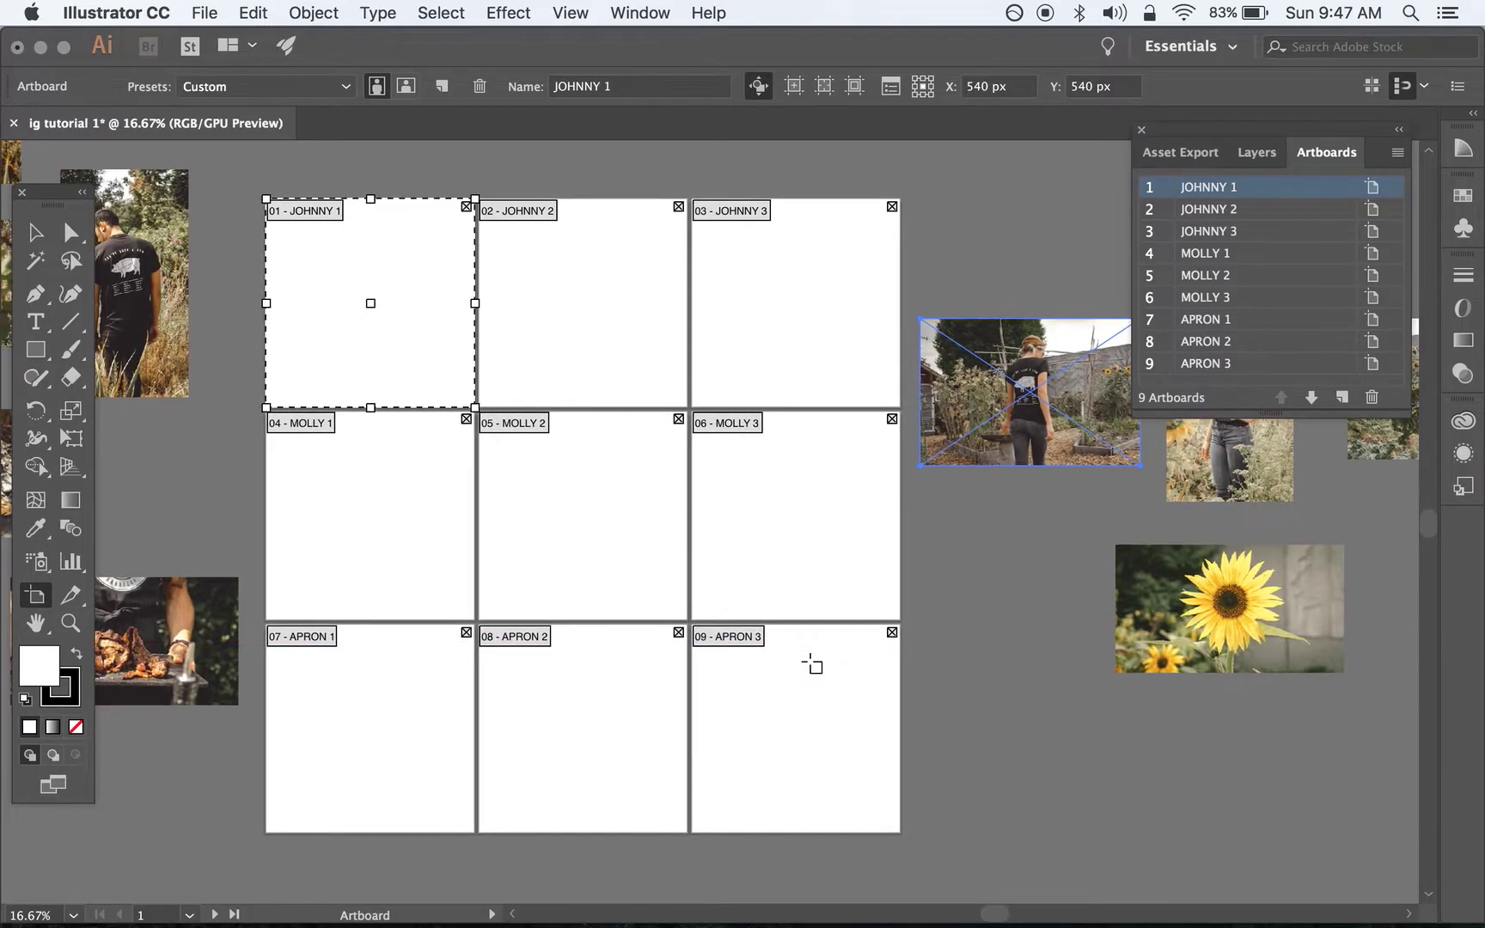
scroll(812, 664, "left", 5)
scroll(812, 664, "up", 1)
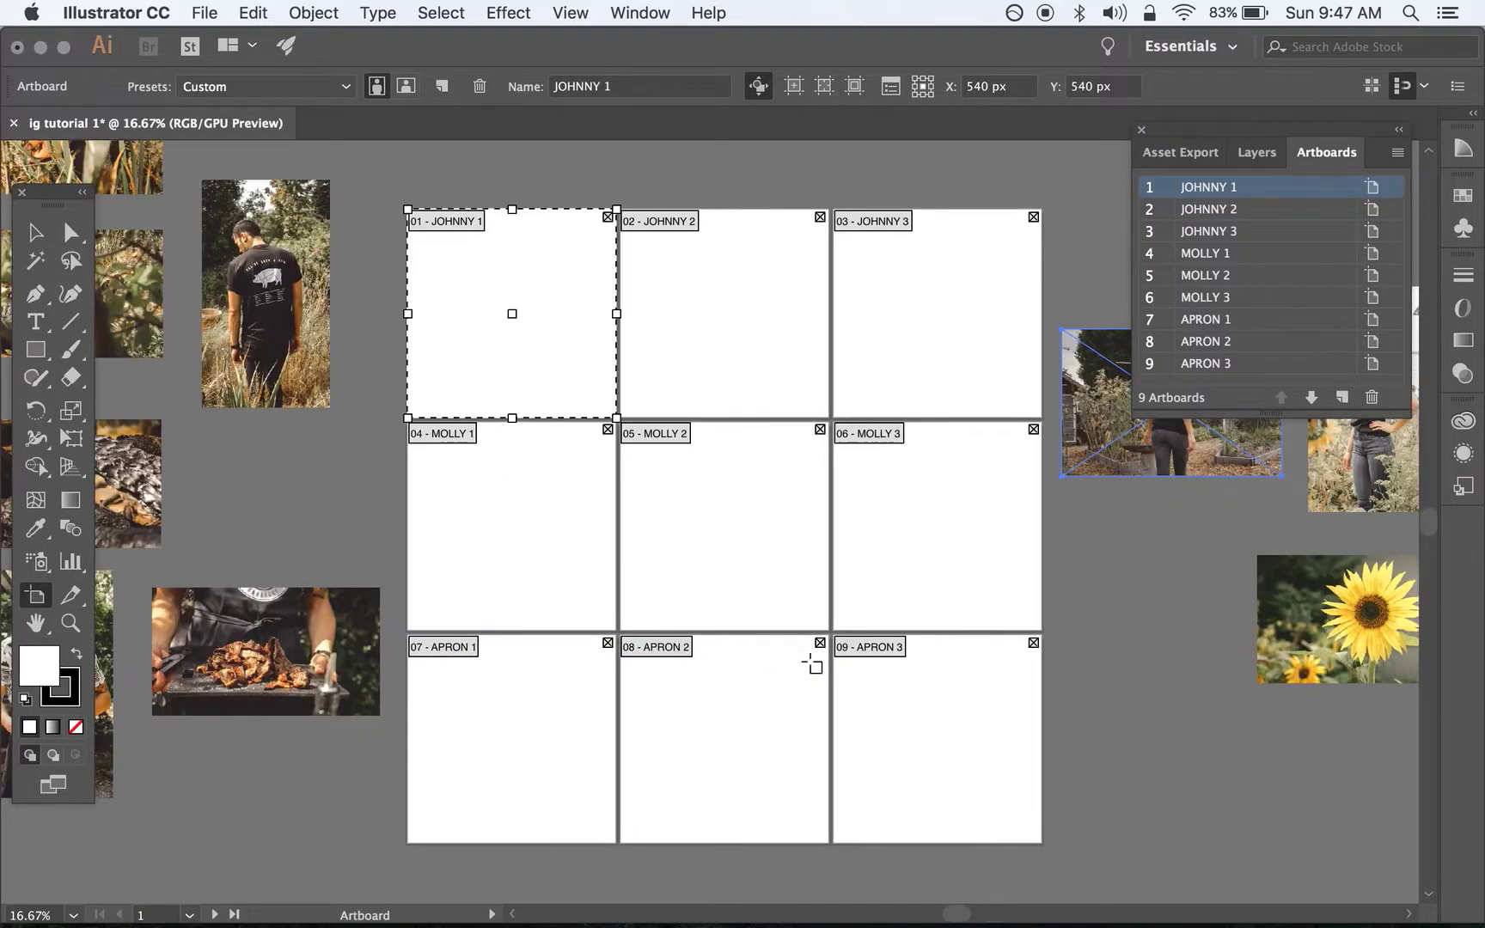
scroll(810, 662, "left", 5)
scroll(810, 662, "up", 1)
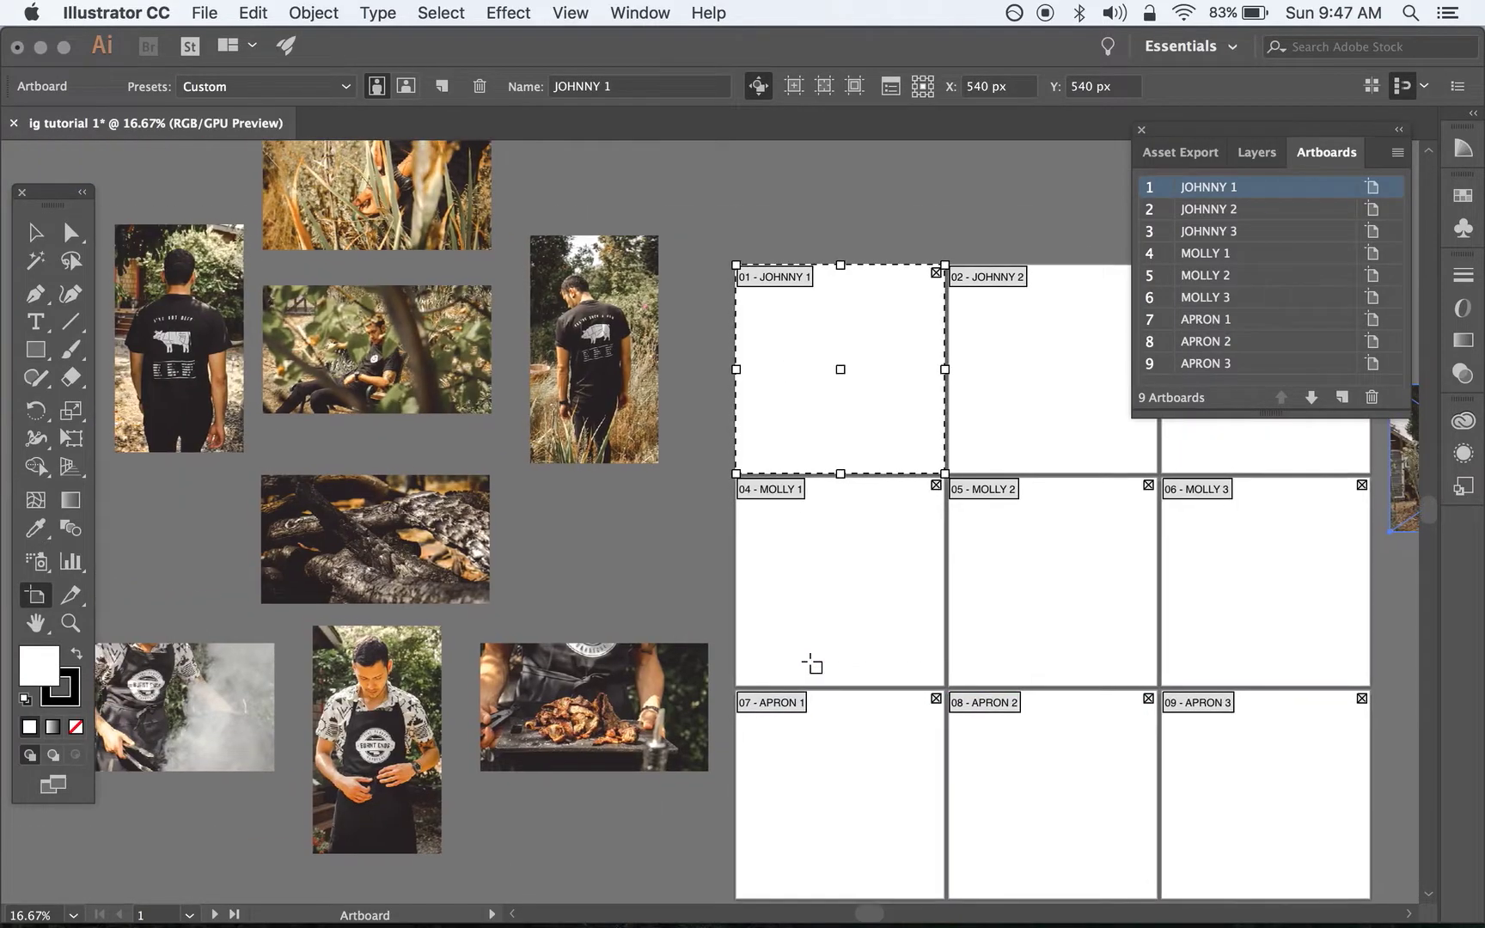
scroll(810, 662, "left", 2)
scroll(810, 661, "up", 2)
scroll(762, 803, "right", 15)
scroll(762, 803, "down", 1)
scroll(764, 802, "left", 8)
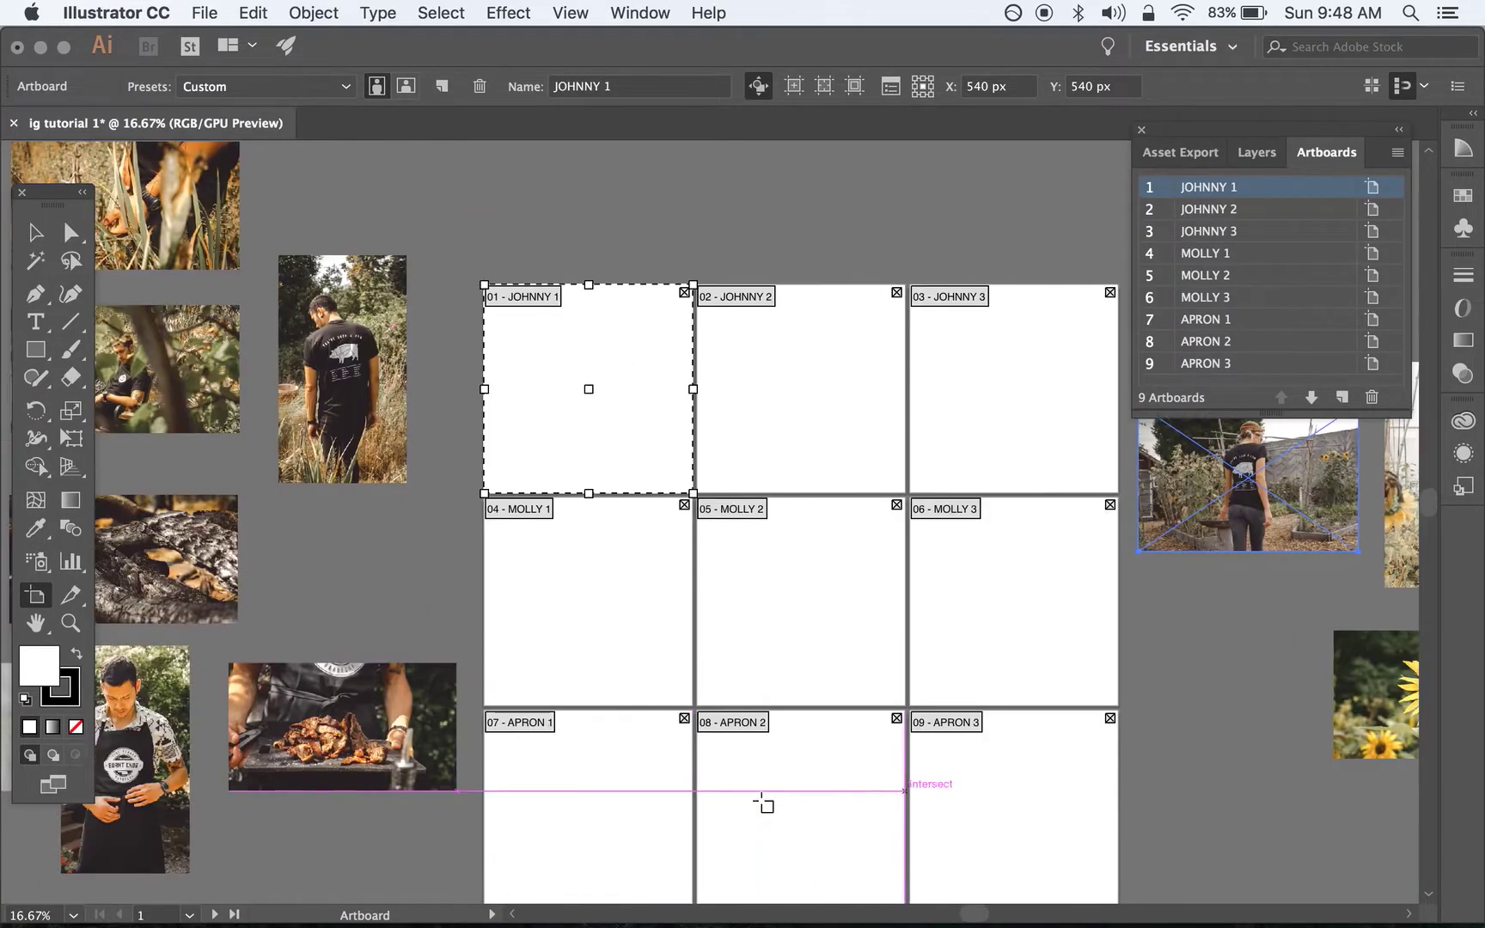
scroll(798, 765, "right", 7)
scroll(799, 765, "up", 1)
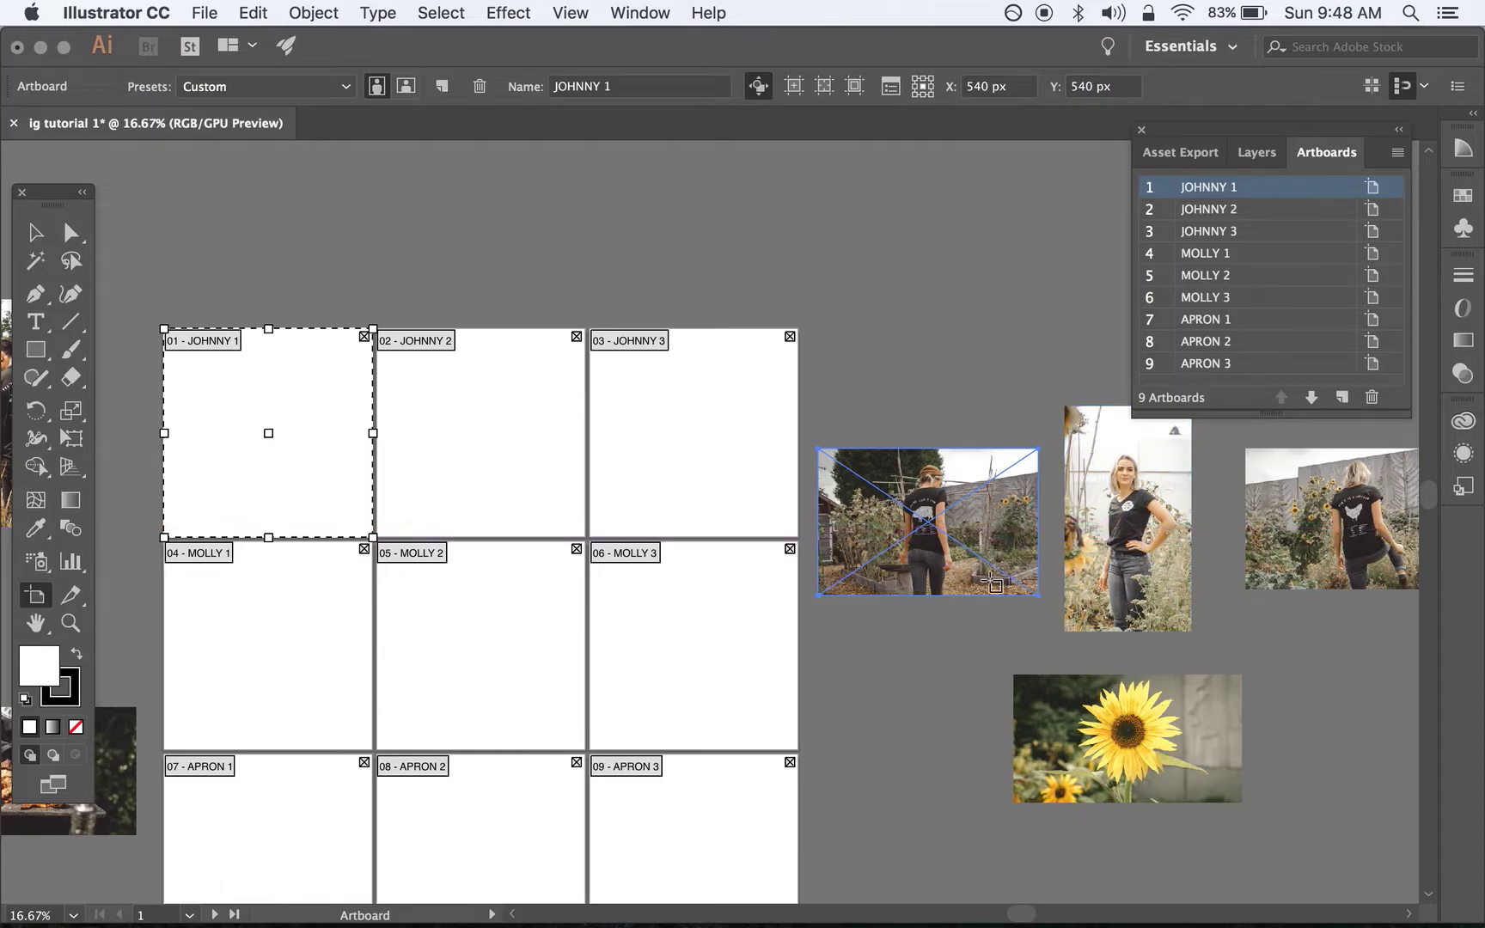
scroll(698, 660, "left", 11)
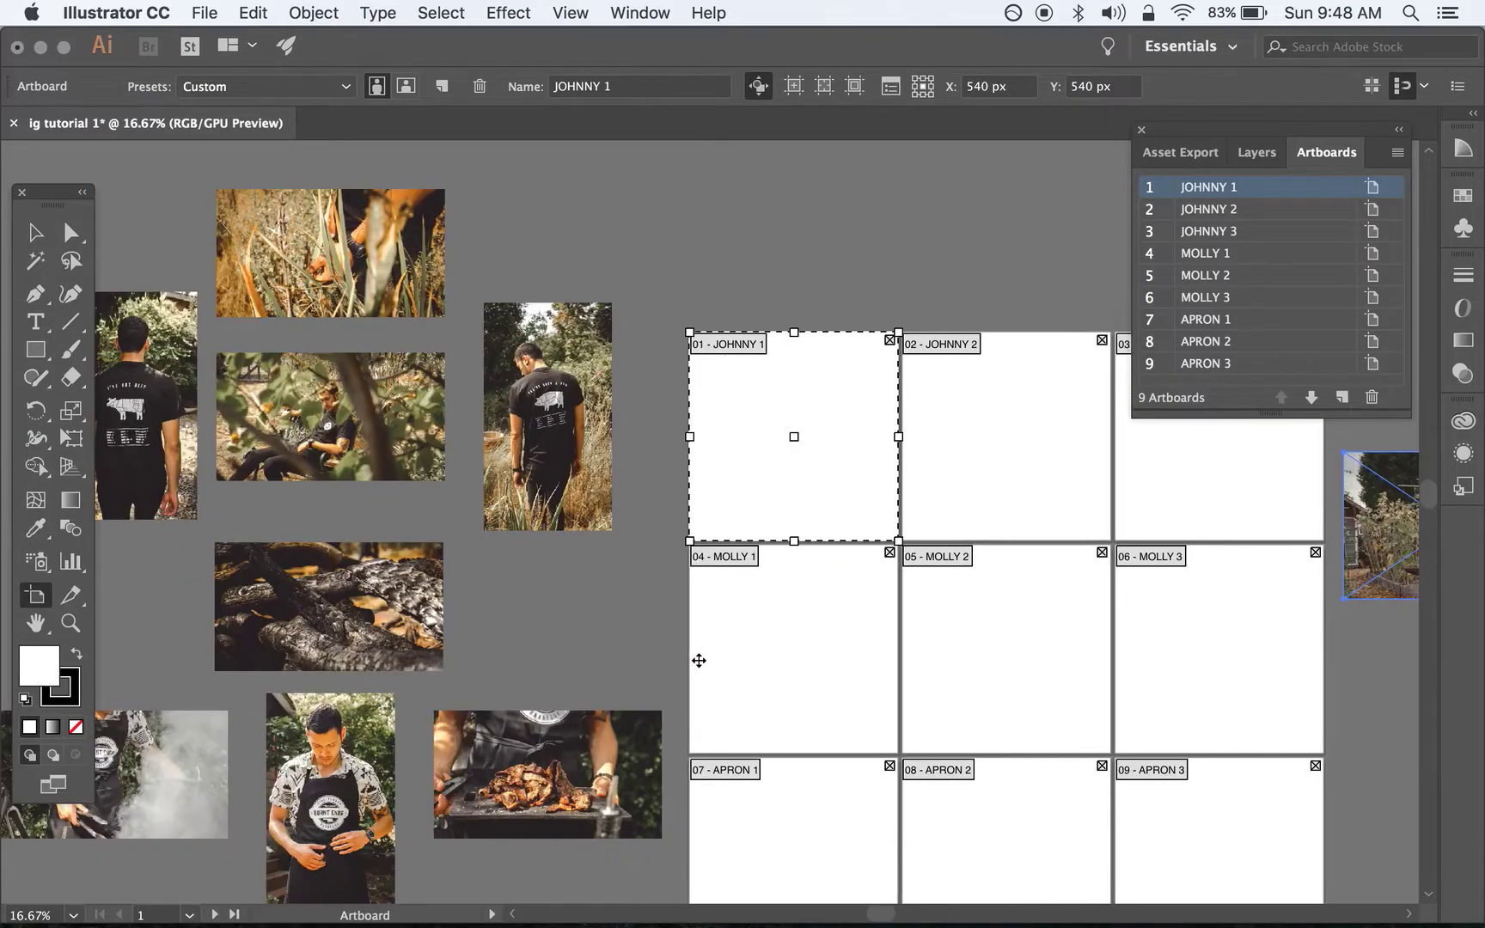
scroll(567, 397, "left", 2)
scroll(567, 397, "down", 2)
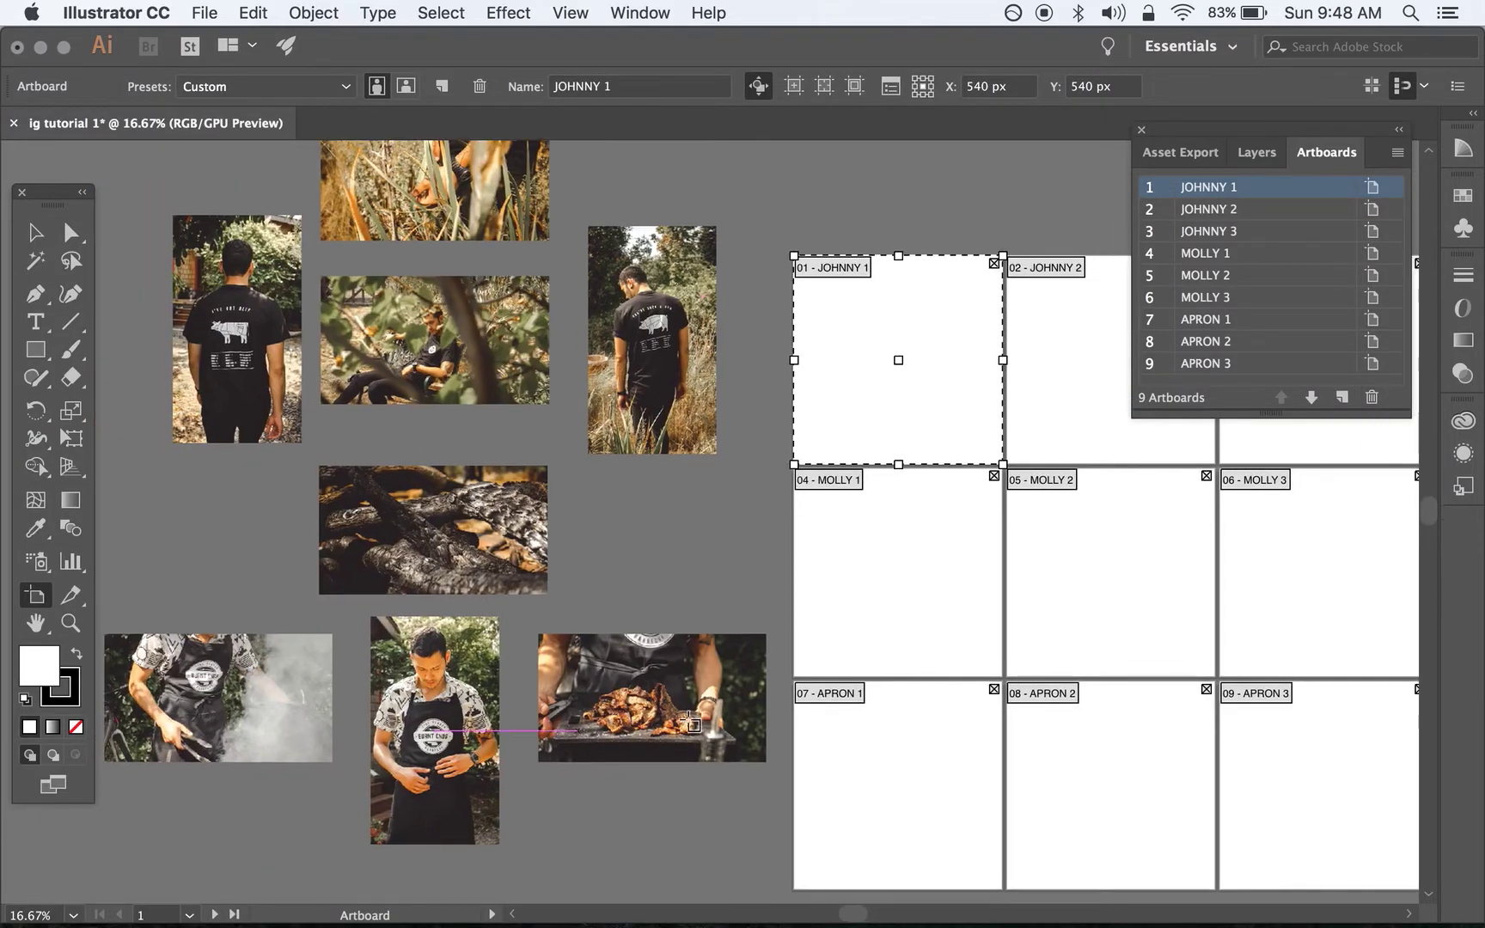
scroll(453, 546, "up", 4)
scroll(453, 546, "right", 1)
scroll(998, 589, "right", 10)
scroll(998, 588, "down", 1)
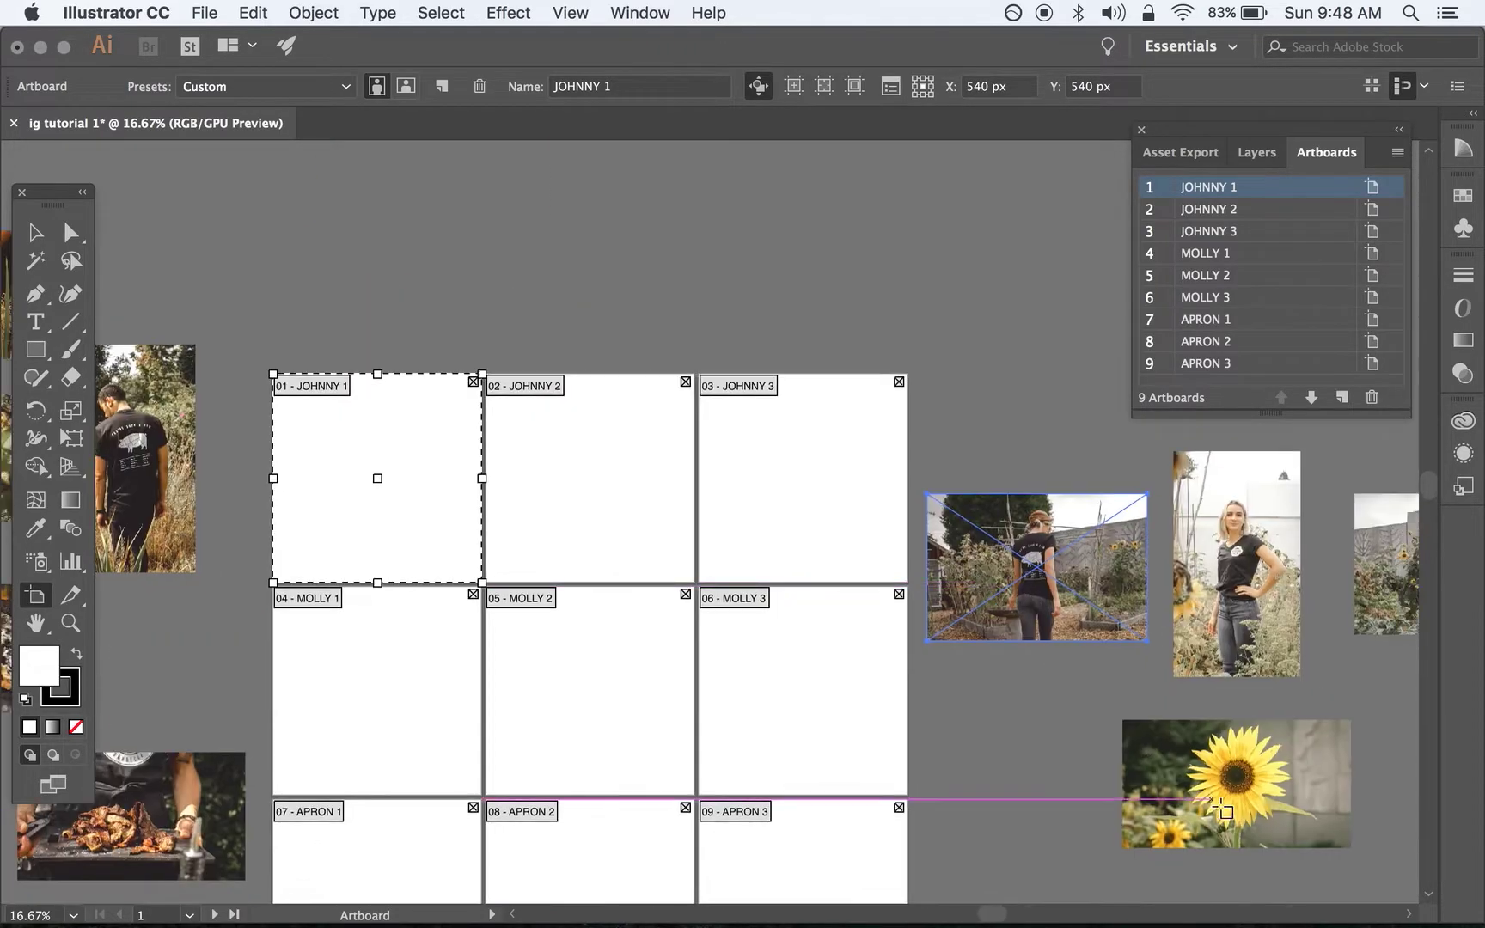
key("v")
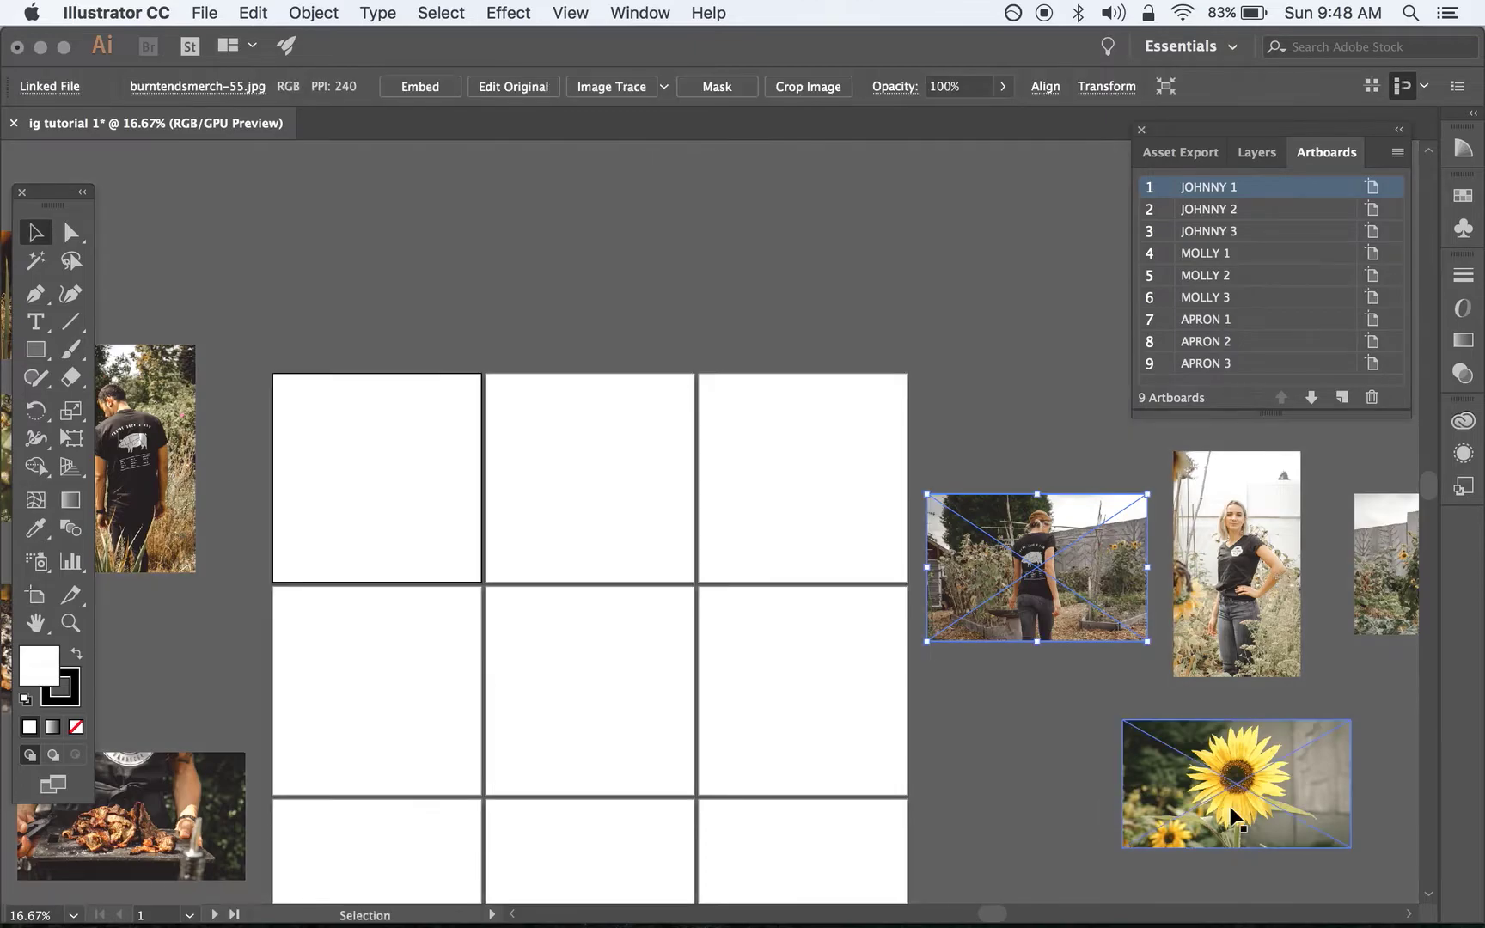
left_click(1233, 812)
scroll(1231, 810, "right", 3)
scroll(1231, 810, "down", 2)
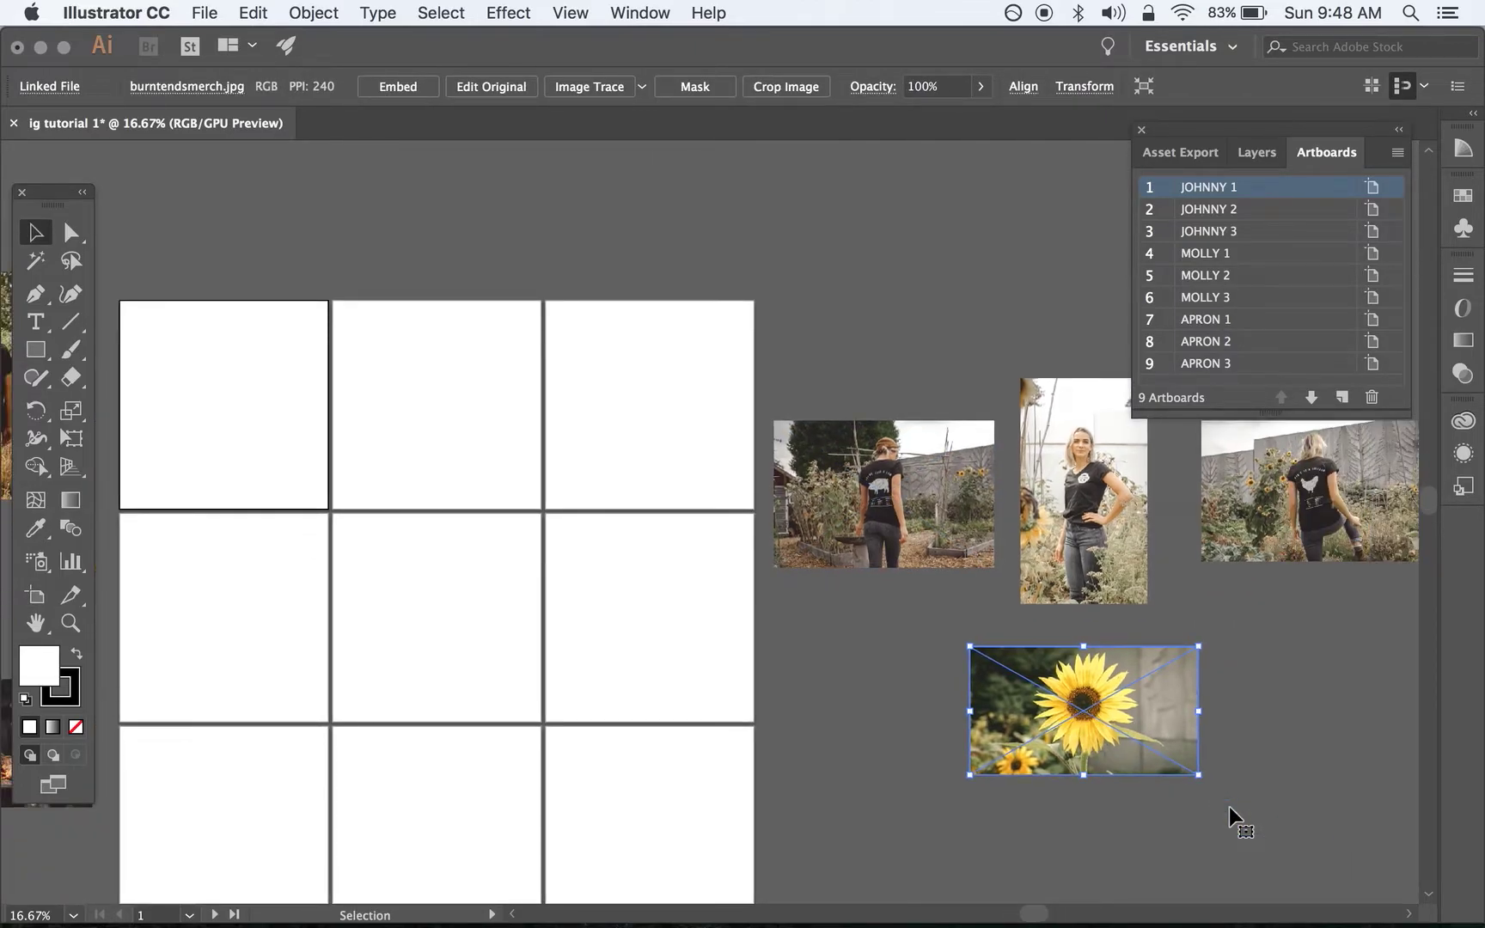
scroll(1231, 810, "left", 3)
scroll(1231, 810, "down", 3)
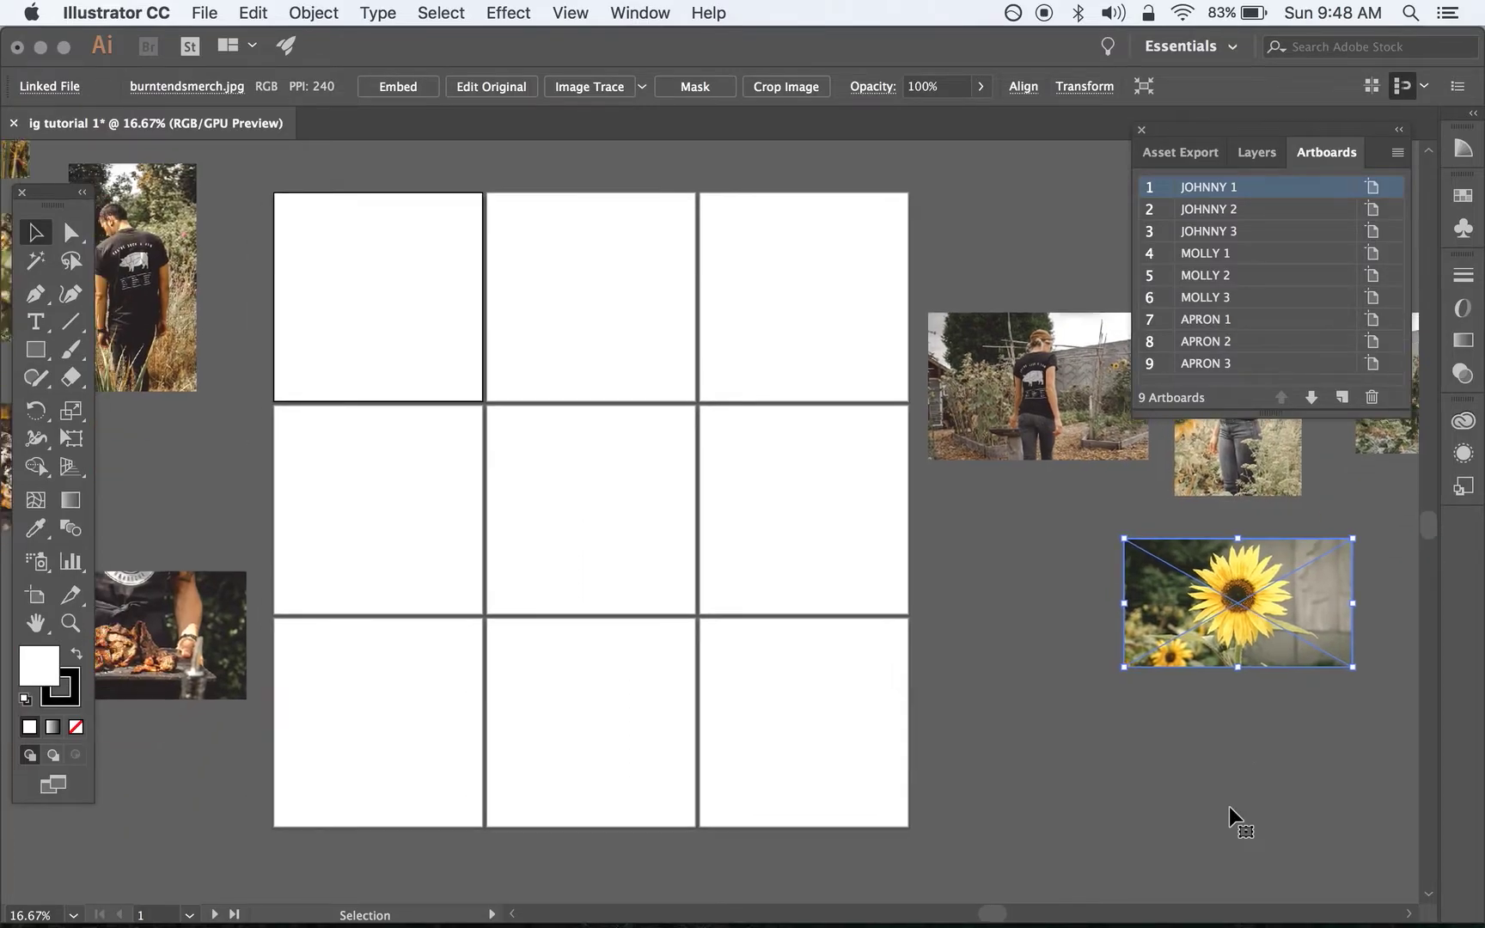
key("super+minus")
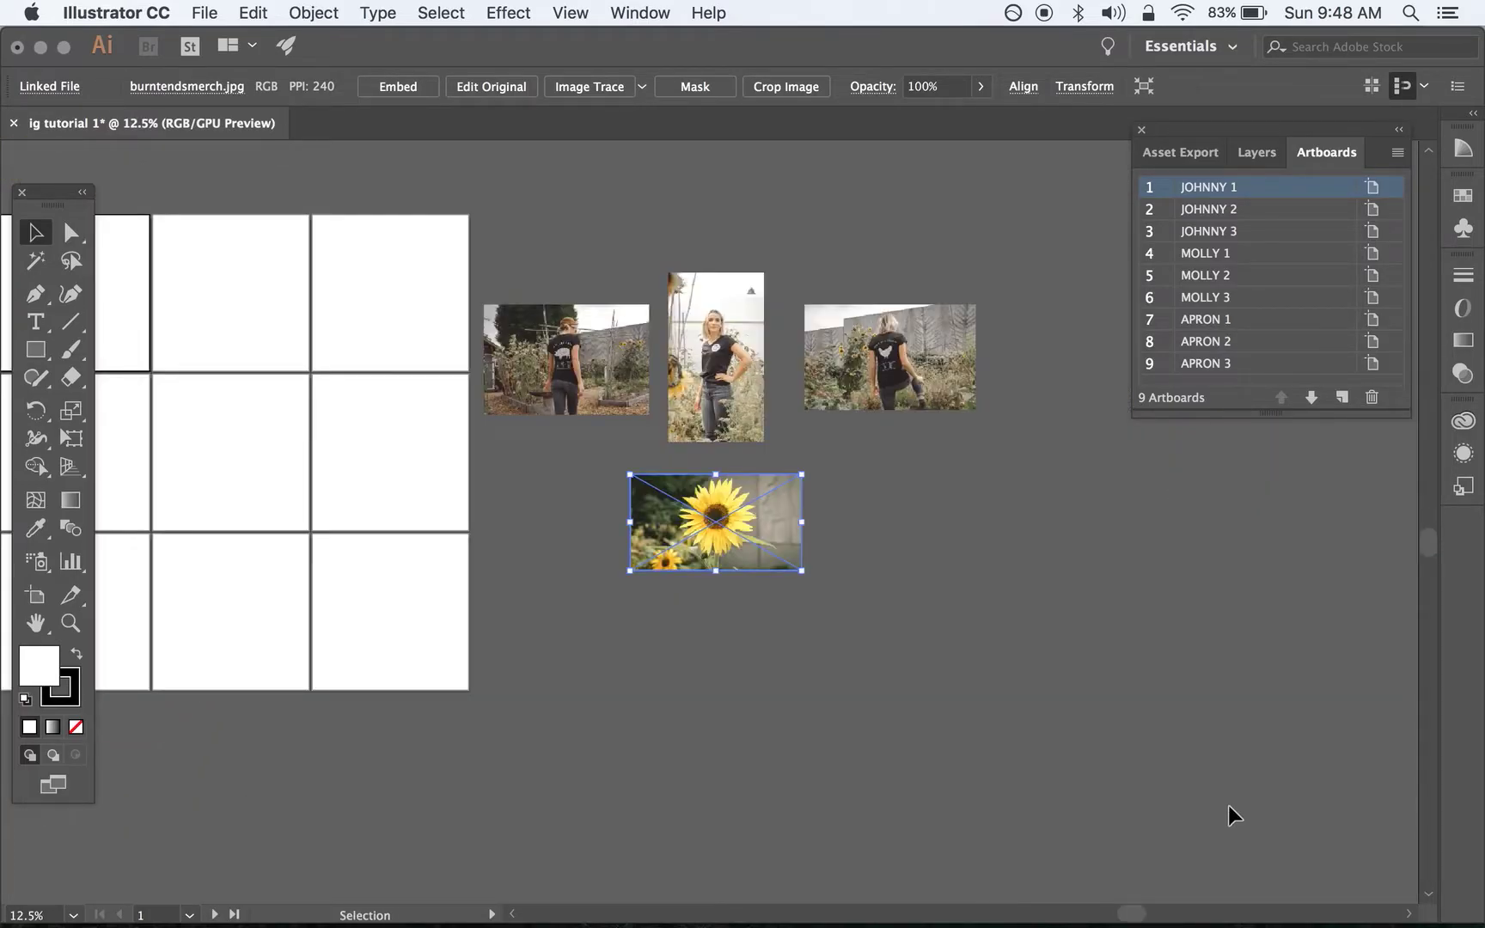
scroll(732, 646, "left", 9)
scroll(732, 646, "up", 1)
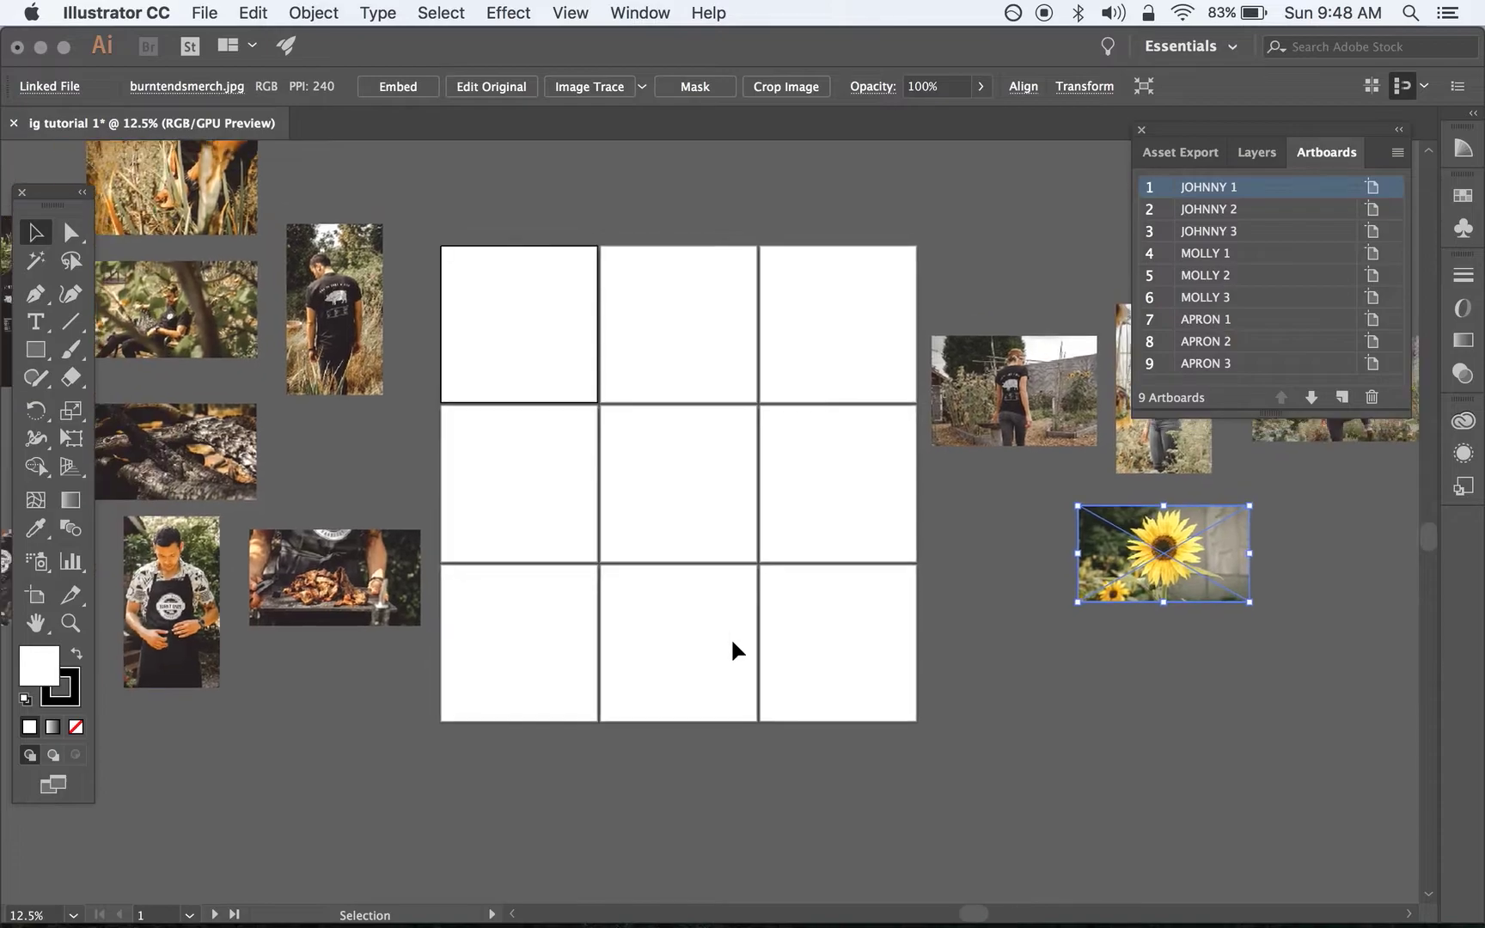
scroll(732, 646, "up", 1)
scroll(732, 646, "left", 1)
scroll(483, 553, "left", 2)
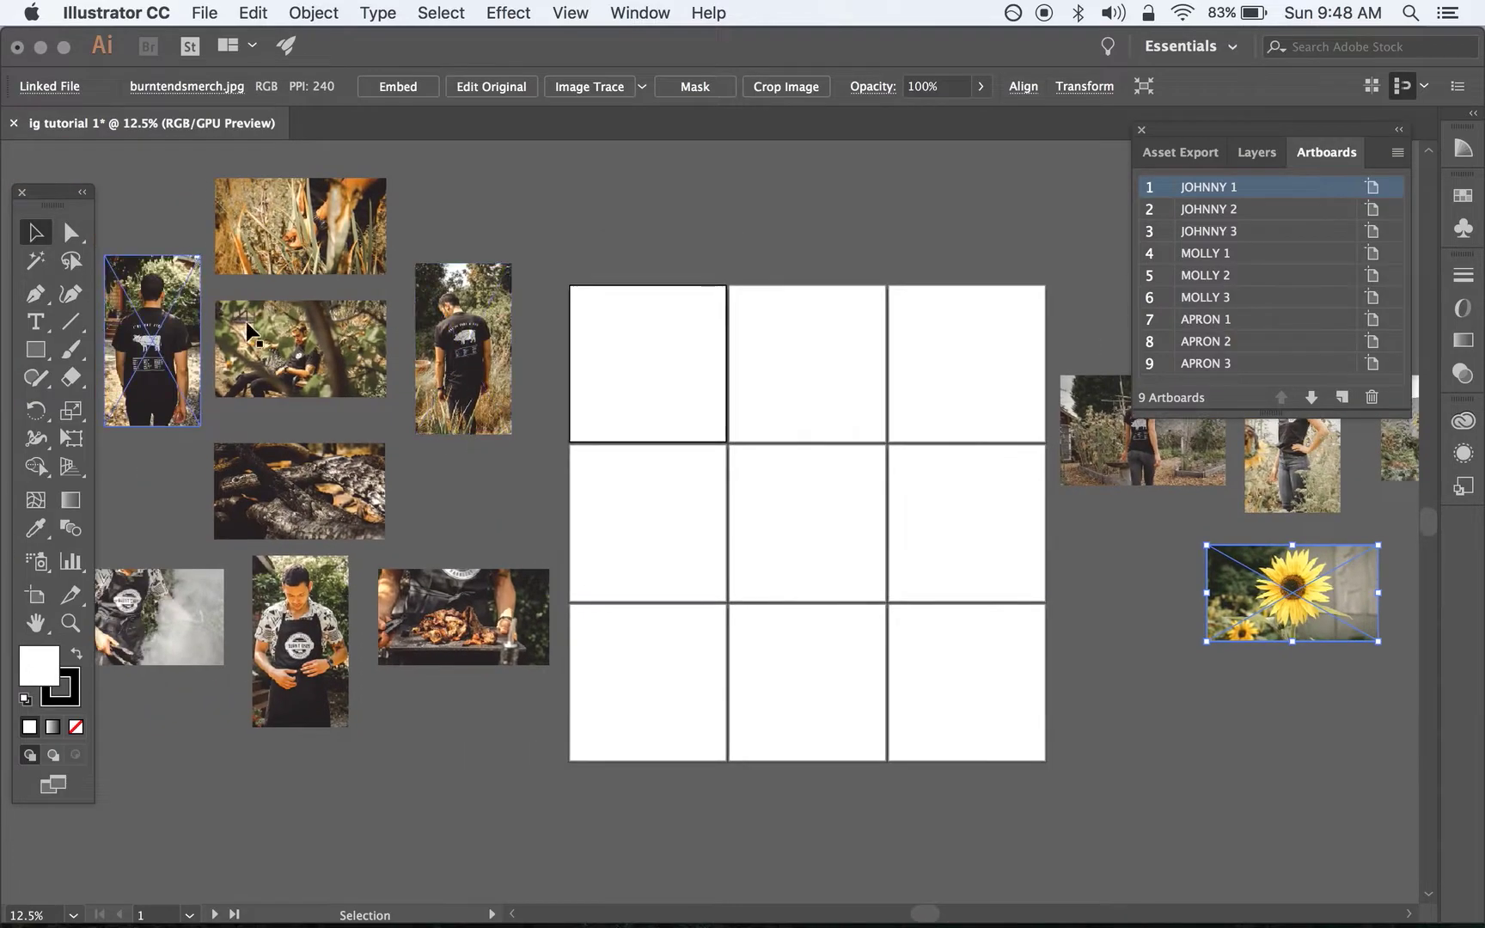
With the Artboard tool, butt the JOHNNY 3 artboard against JOHNNY 2
left_click(35, 595)
key("super+equal")
scroll(465, 479, "left", 6)
scroll(465, 478, "up", 3)
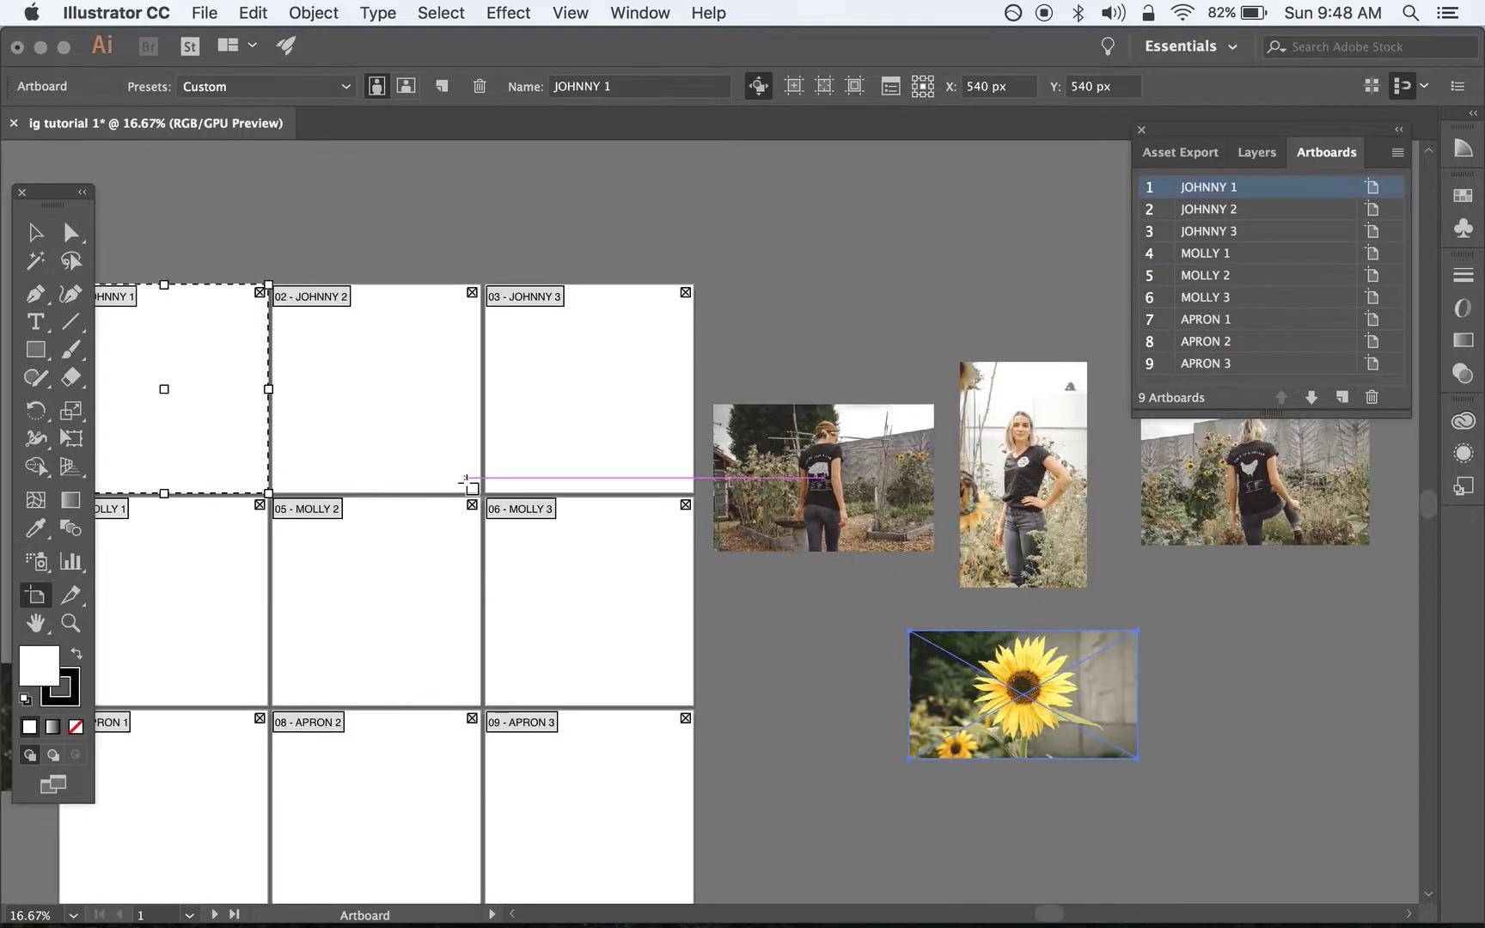
scroll(465, 478, "left", 3)
scroll(465, 479, "up", 1)
left_click(523, 428)
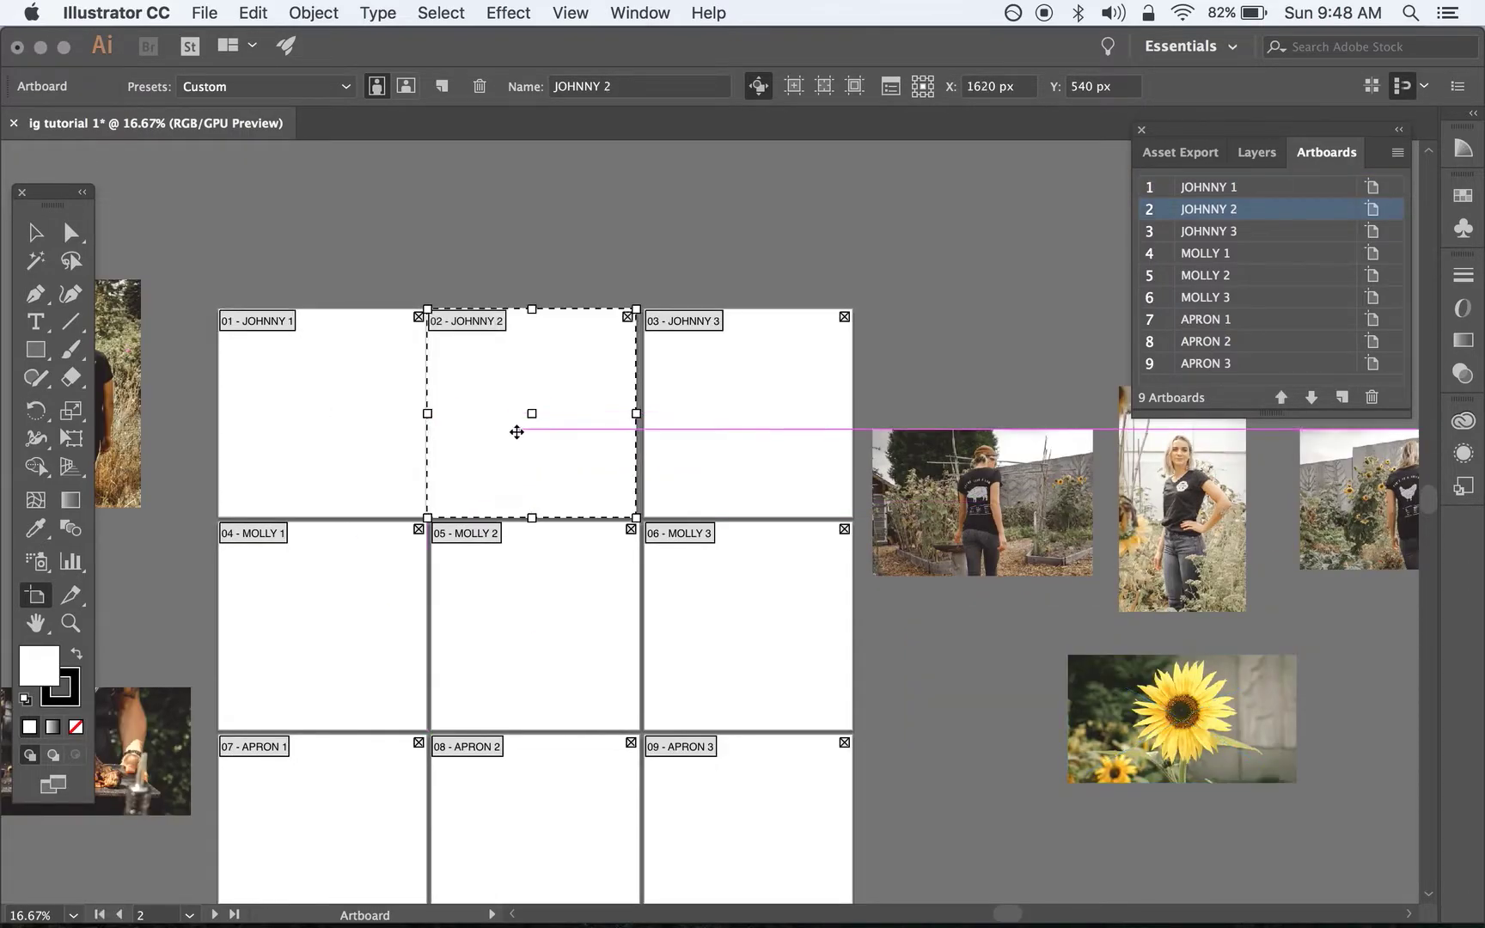
left_click_drag(689, 418, 685, 419)
Move MOLLY 2, MOLLY 3, APRON 2 and APRON 3 left to close the remaining gaps
left_click_drag(483, 663, 480, 665)
left_click_drag(795, 649, 788, 649)
scroll(610, 748, "down", 3)
scroll(610, 747, "left", 1)
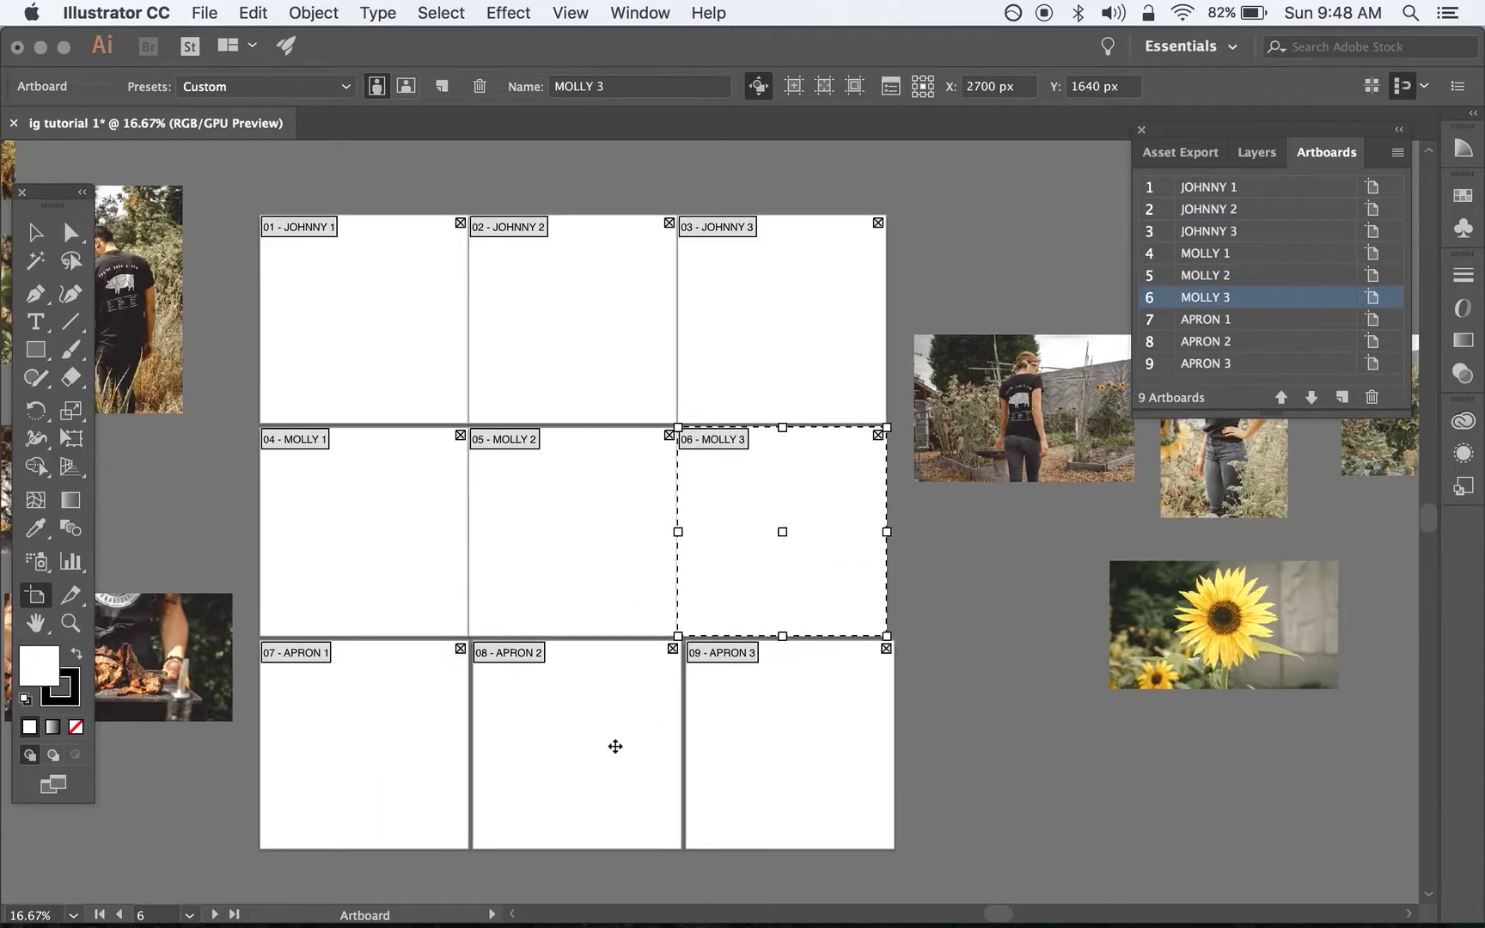
left_click_drag(610, 747, 606, 749)
left_click(822, 755)
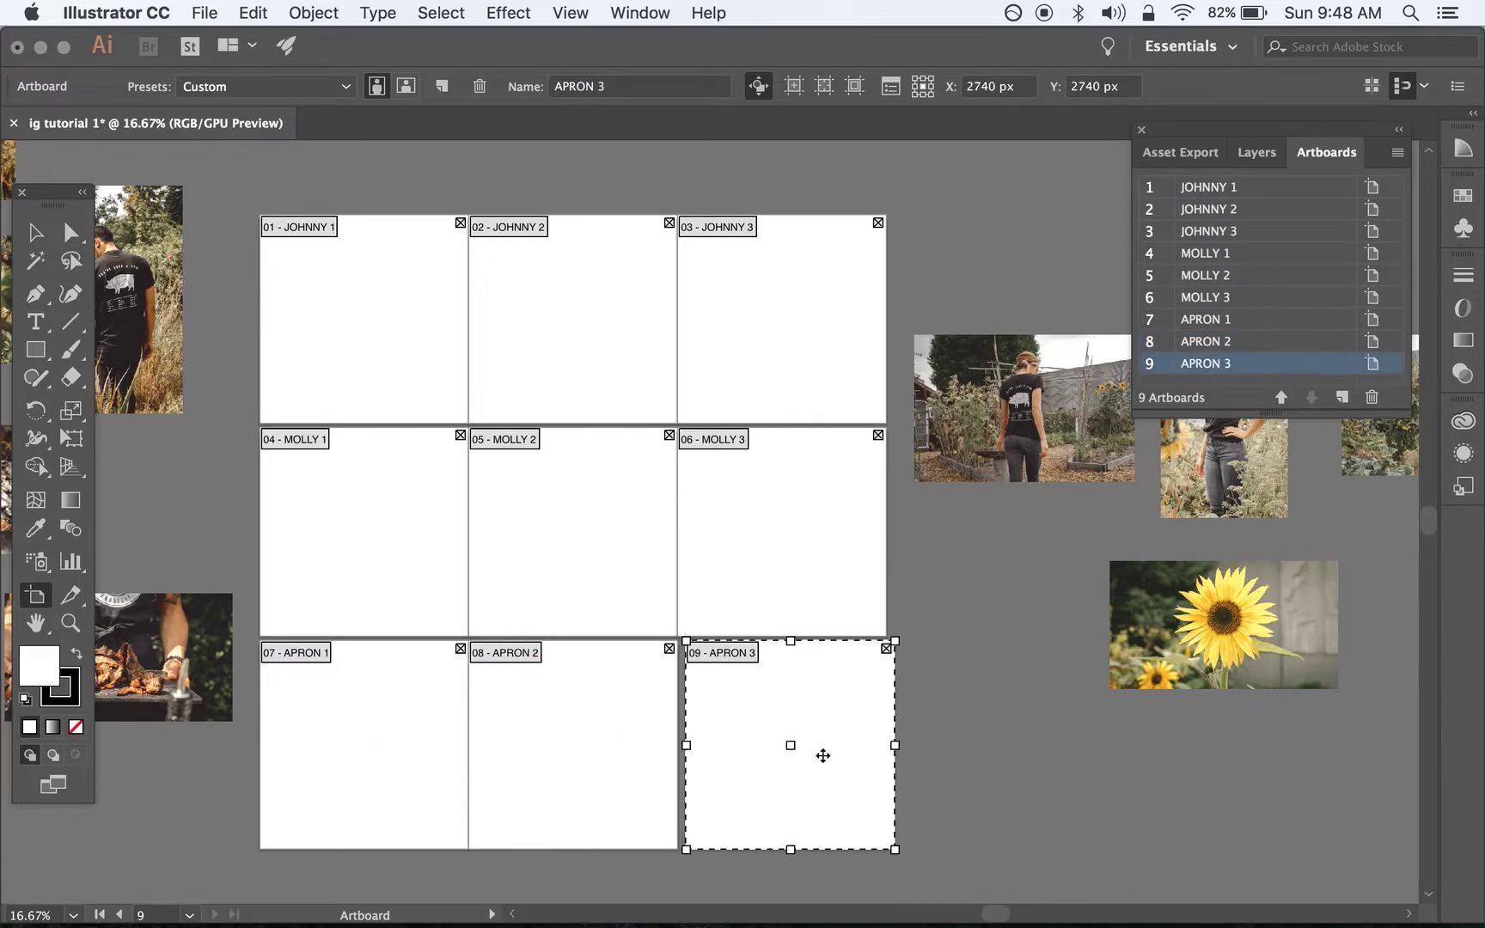
left_click_drag(822, 756, 815, 755)
scroll(816, 756, "left", 3)
scroll(815, 756, "up", 1)
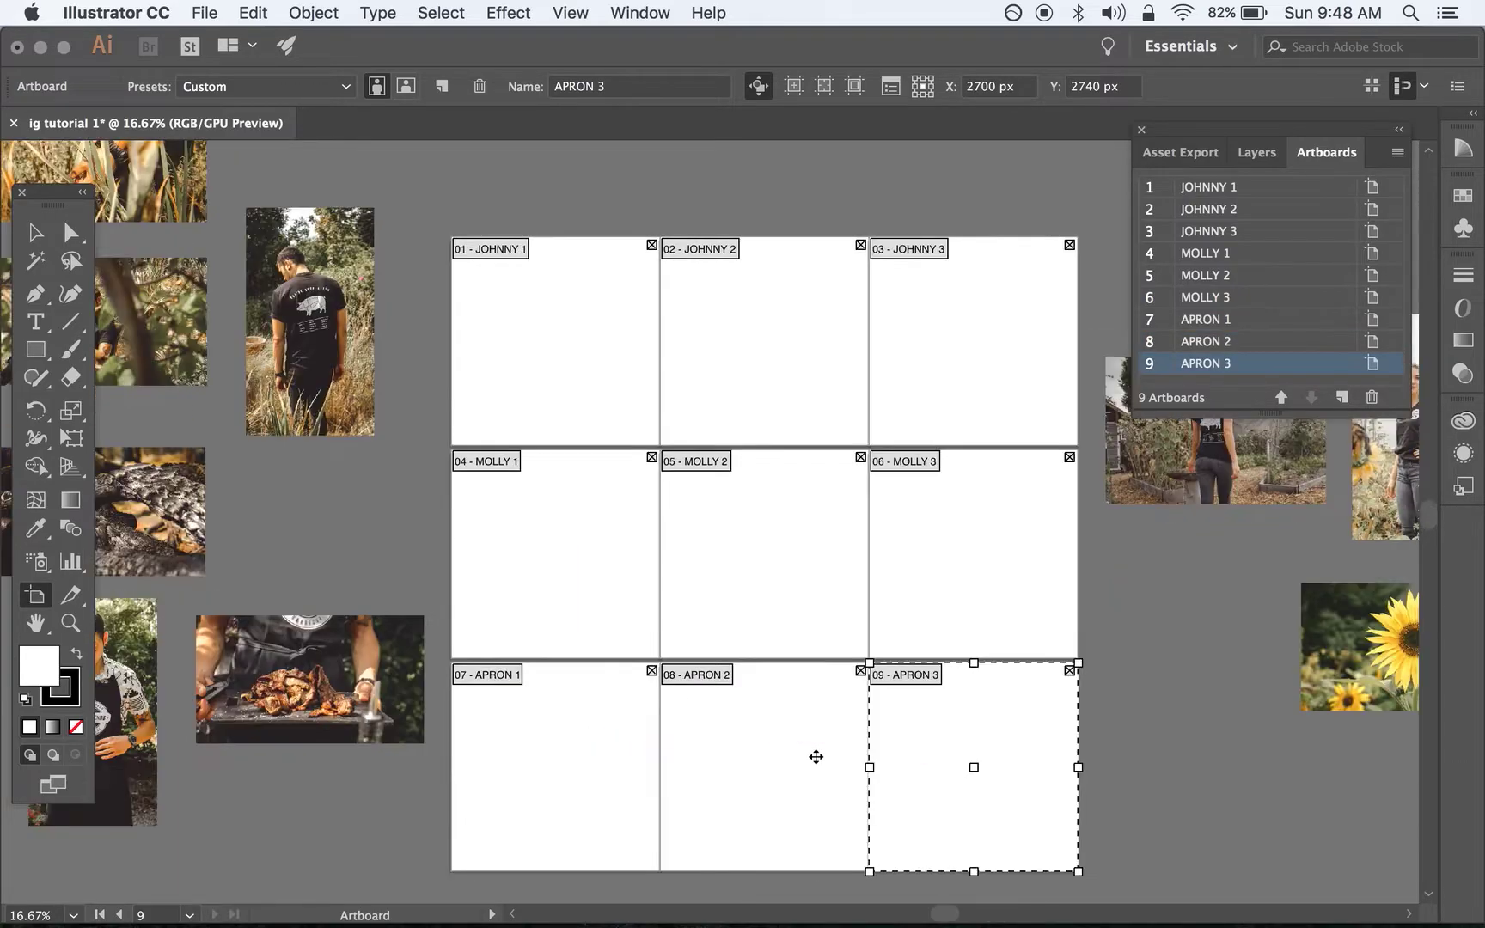
key("v")
scroll(418, 530, "up", 3)
scroll(418, 530, "left", 3)
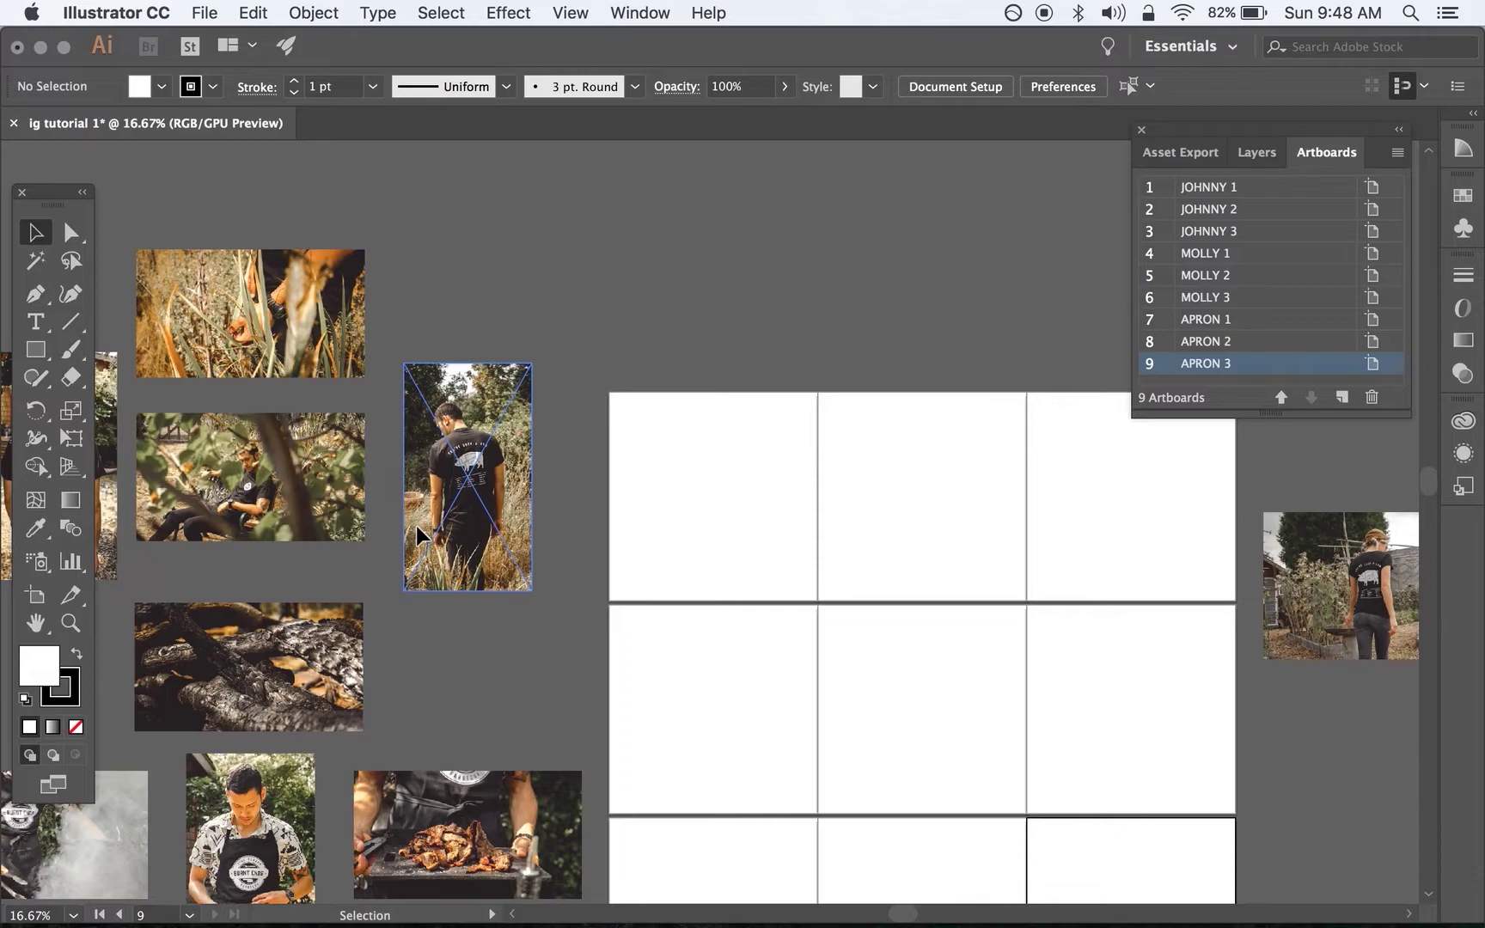
Move the grass photo to JOHNNY 1's corner and scale it across the top row
left_click_drag(282, 345, 753, 488)
scroll(902, 512, "right", 3)
left_click_drag(687, 439, 1089, 507)
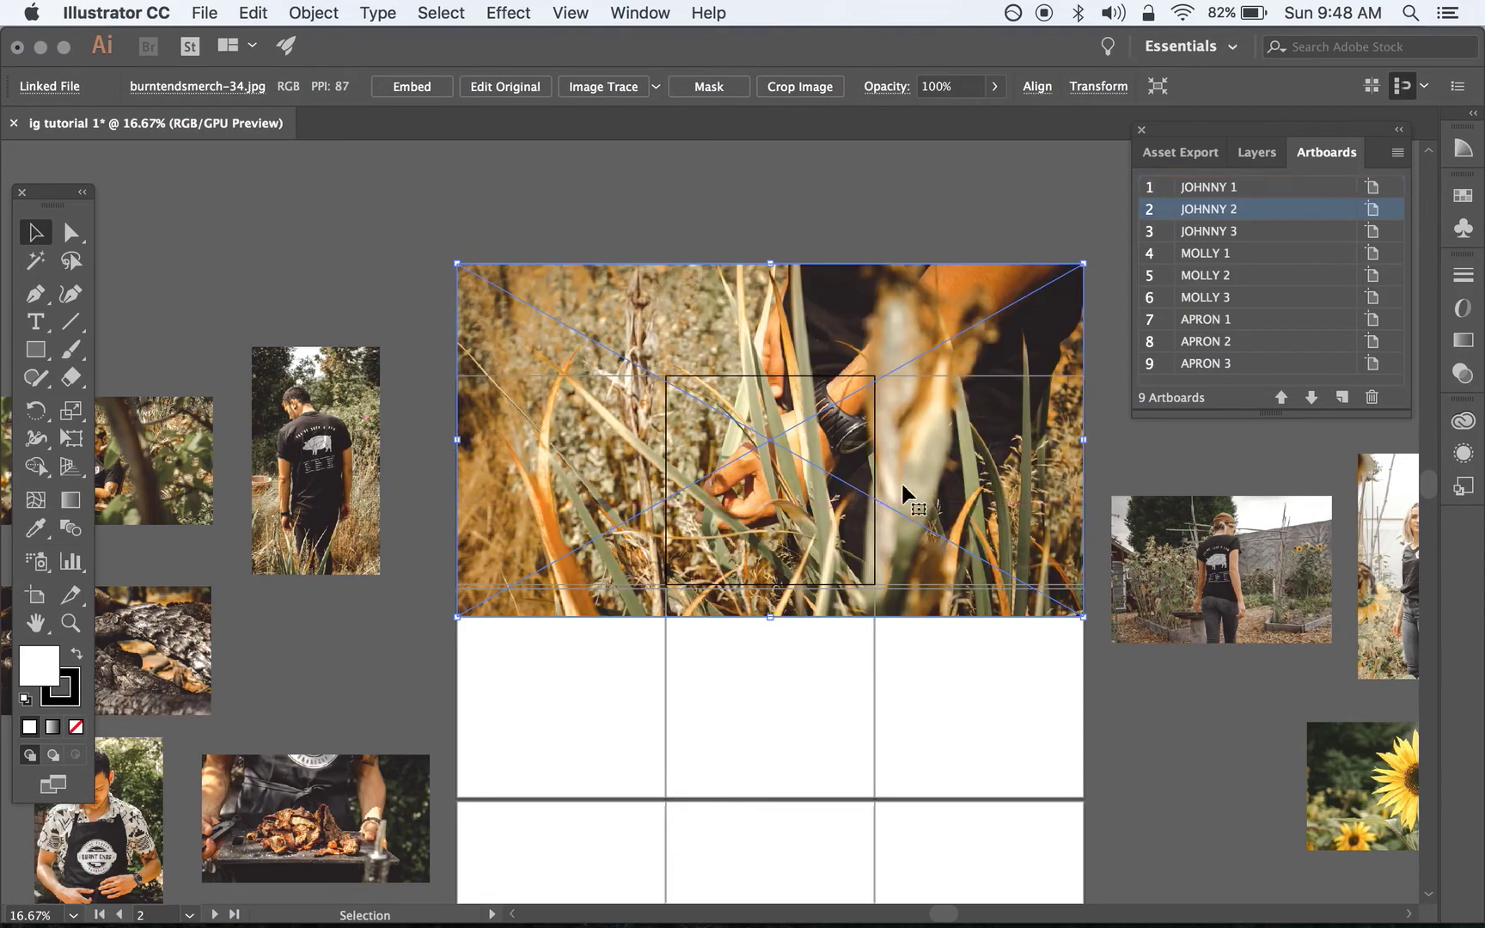
left_click_drag(904, 494, 904, 515)
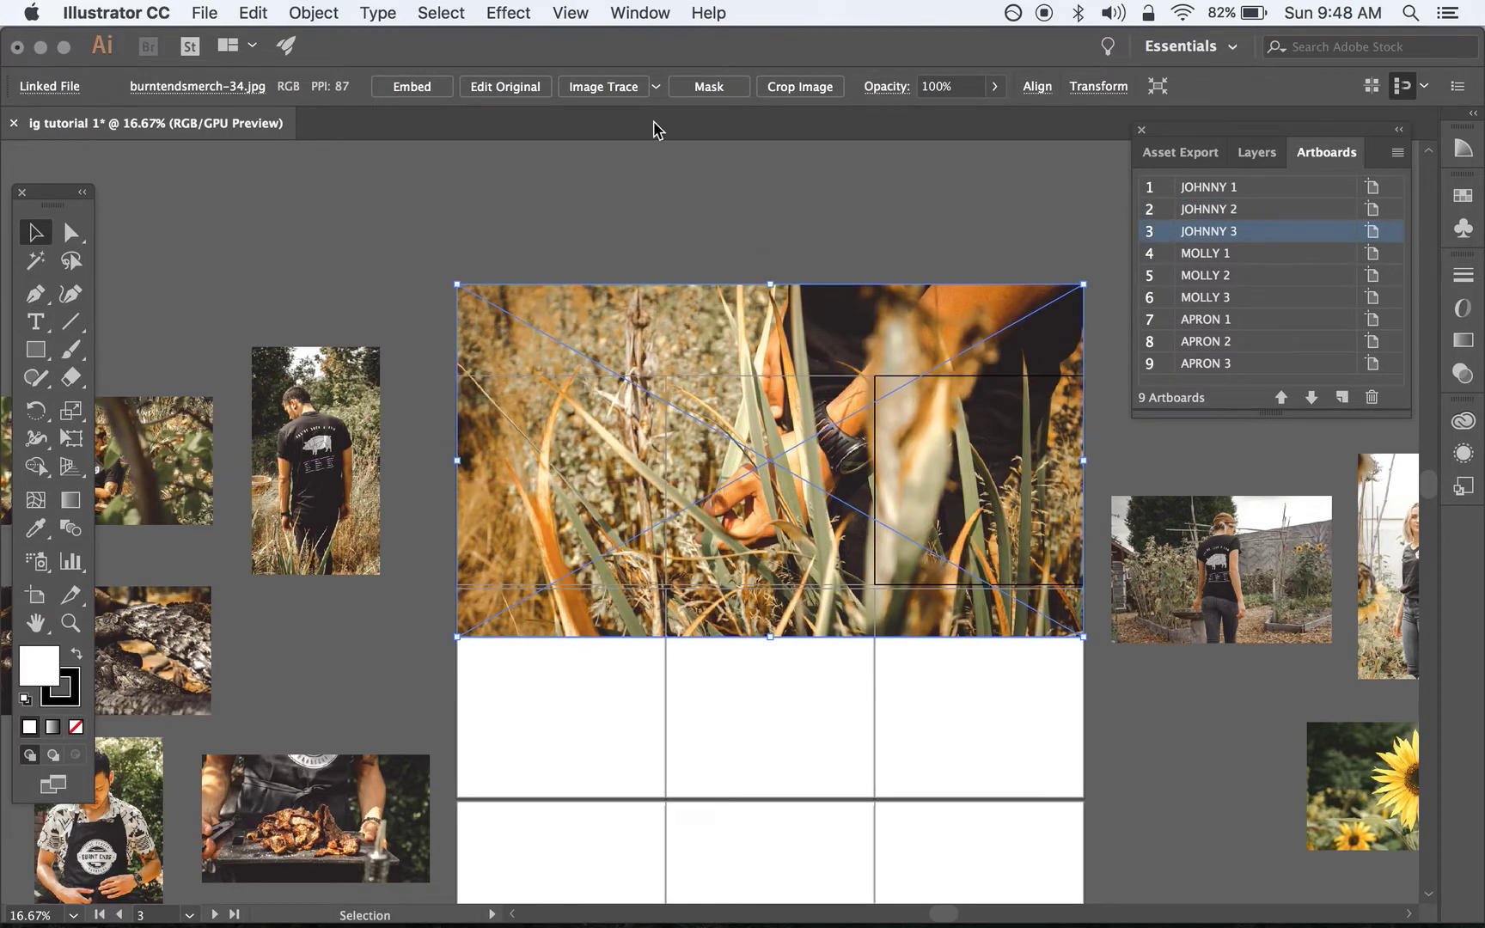
Crop the grass photo to 3240 × 1080 px so it fits the top row exactly
left_click(780, 87)
key("Return")
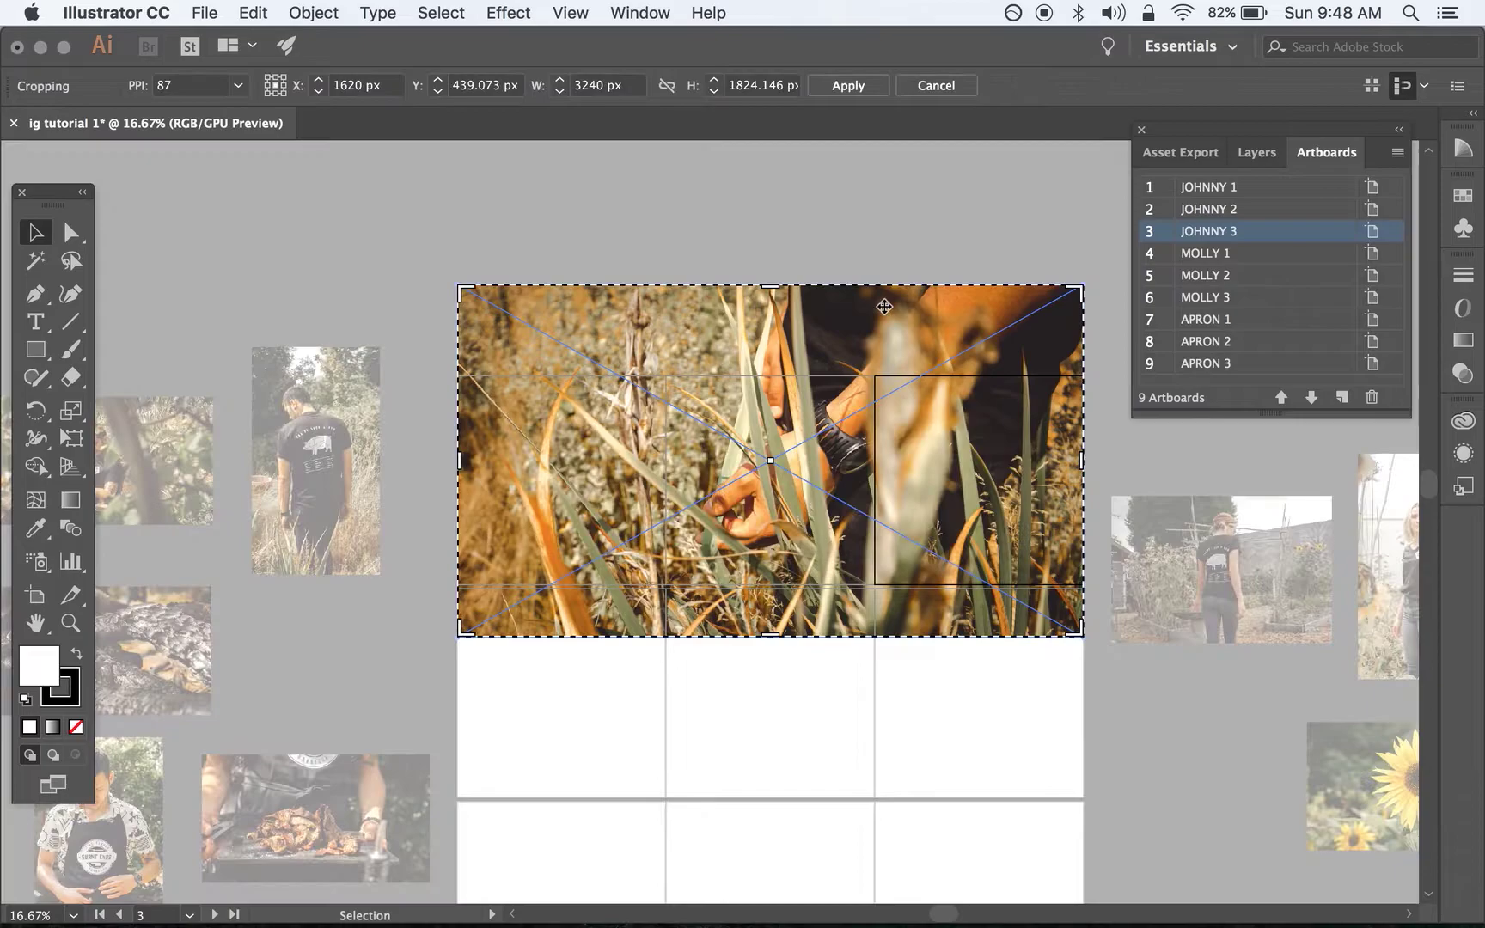
left_click_drag(773, 286, 778, 377)
left_click_drag(776, 636, 777, 581)
key("Return")
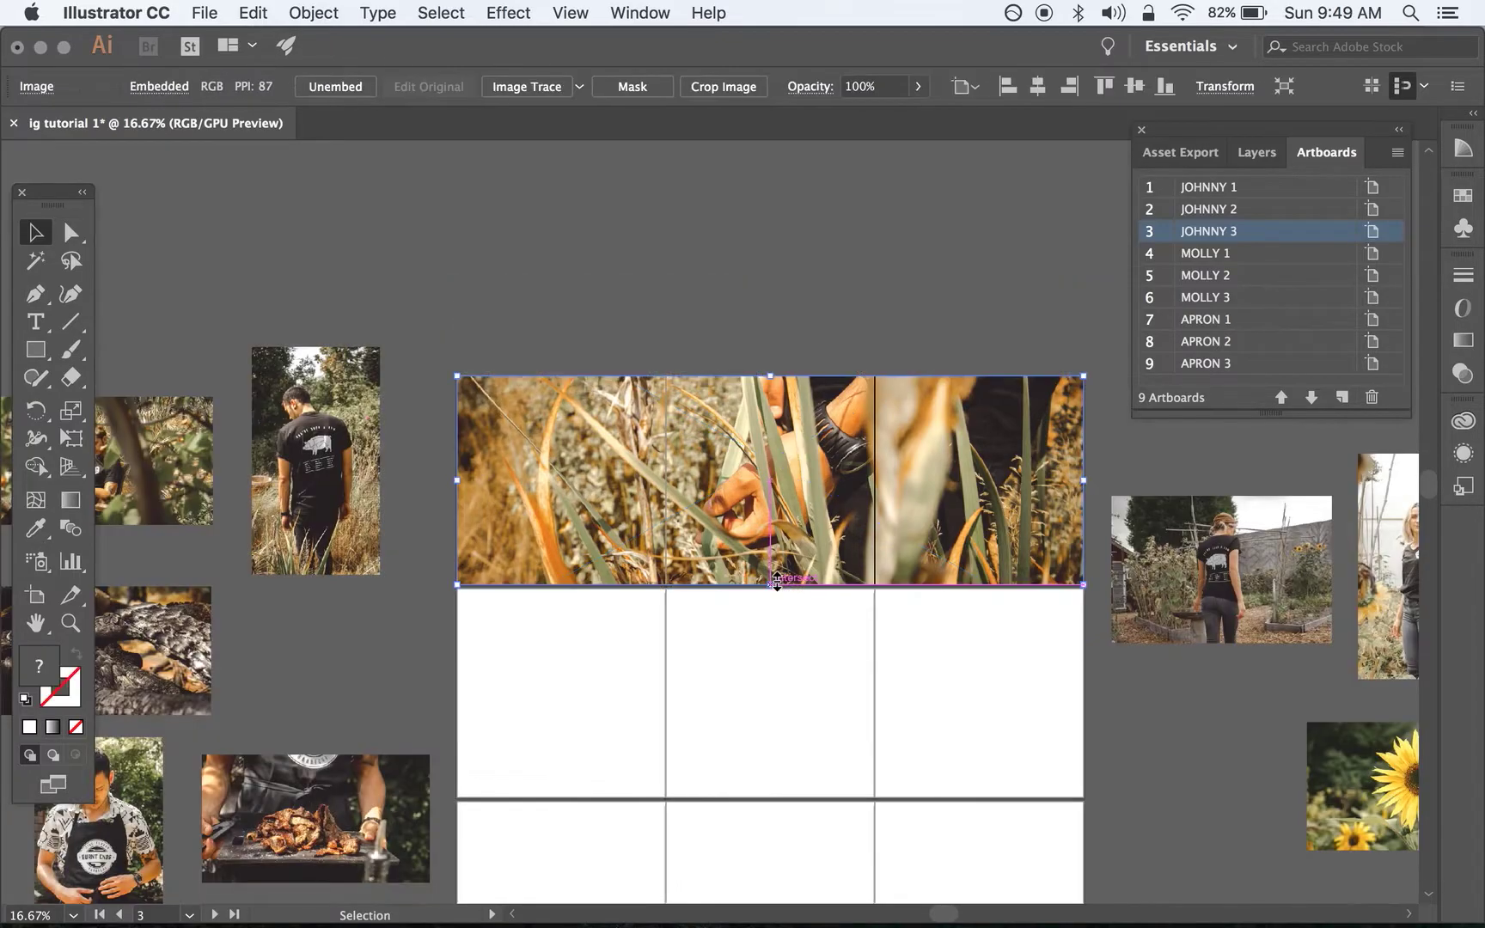
left_click(629, 348)
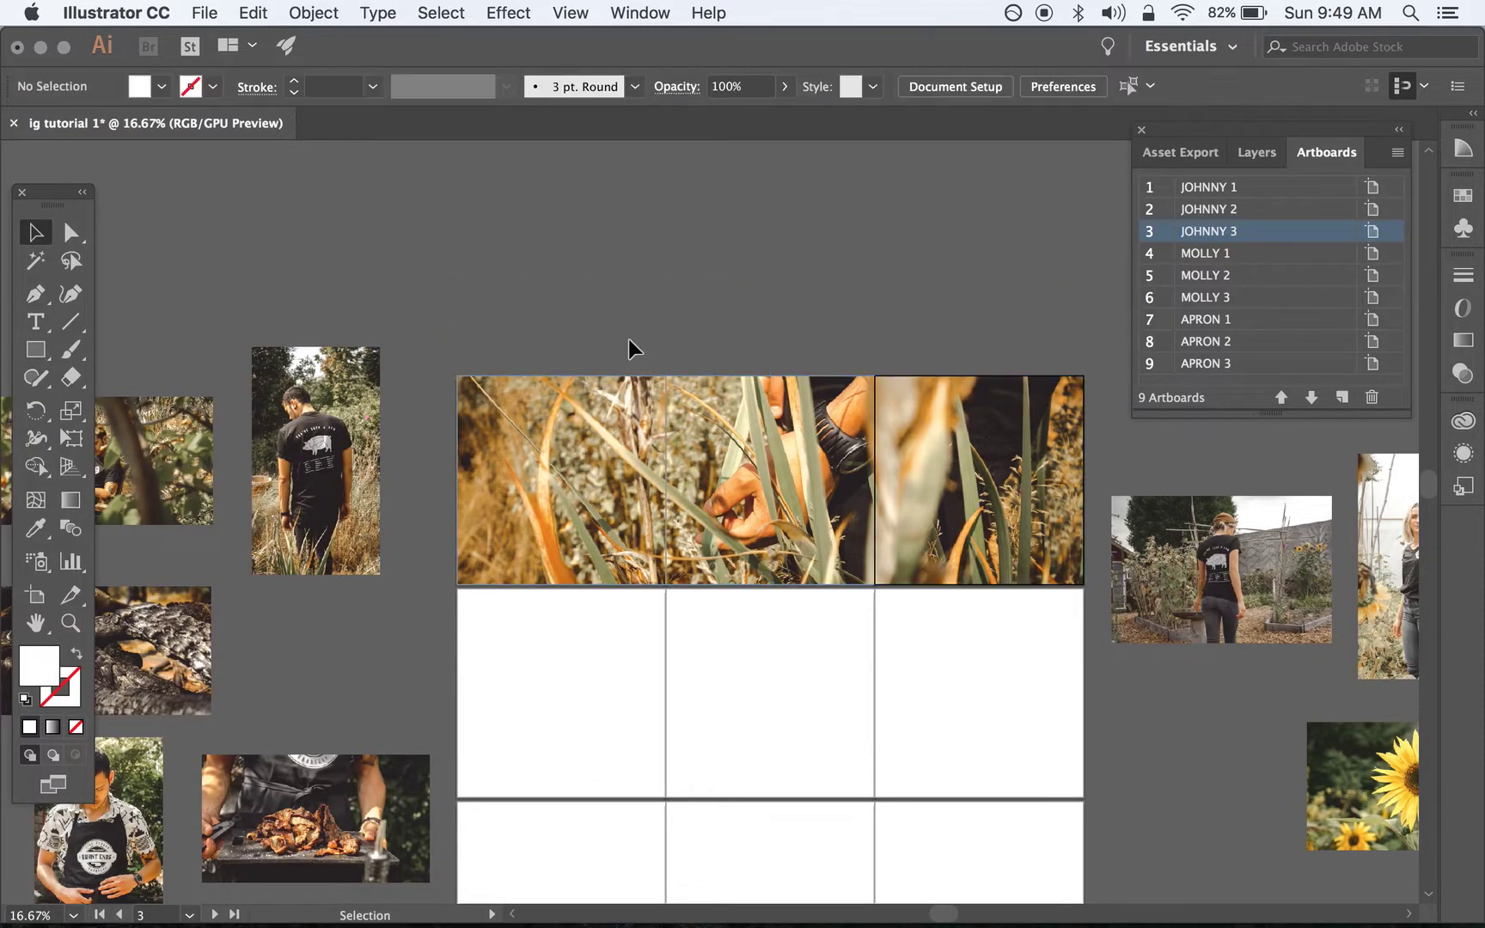
scroll(630, 348, "left", 5)
Place the back-view, tree and standing-man photos on JOHNNY 1, 2 and 3
left_click_drag(630, 421, 866, 421)
scroll(866, 421, "right", 5)
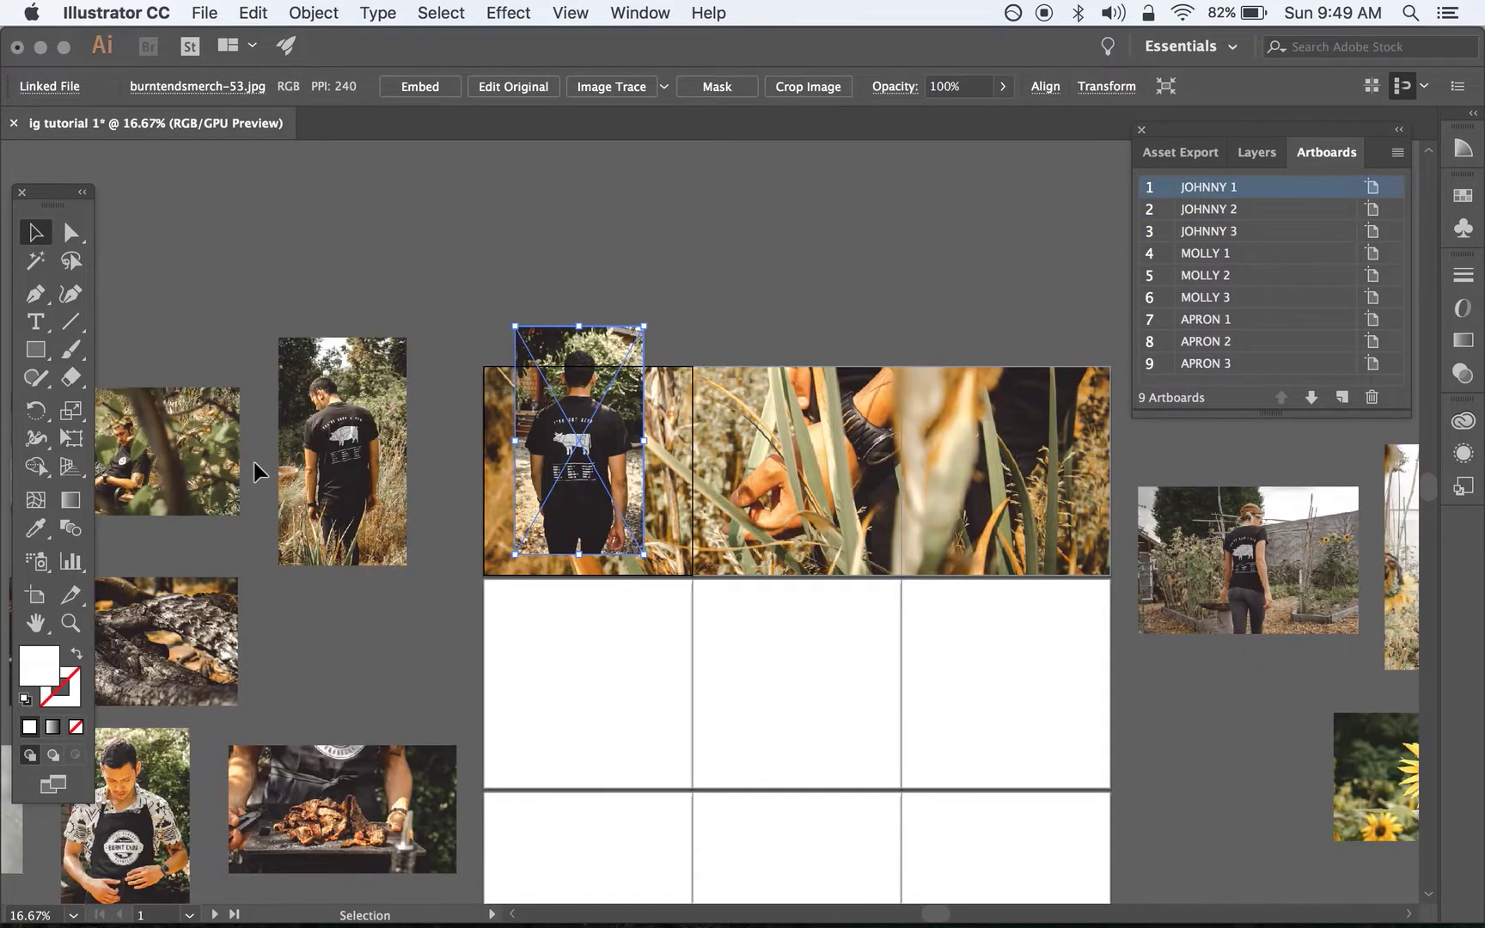
left_click_drag(222, 463, 842, 484)
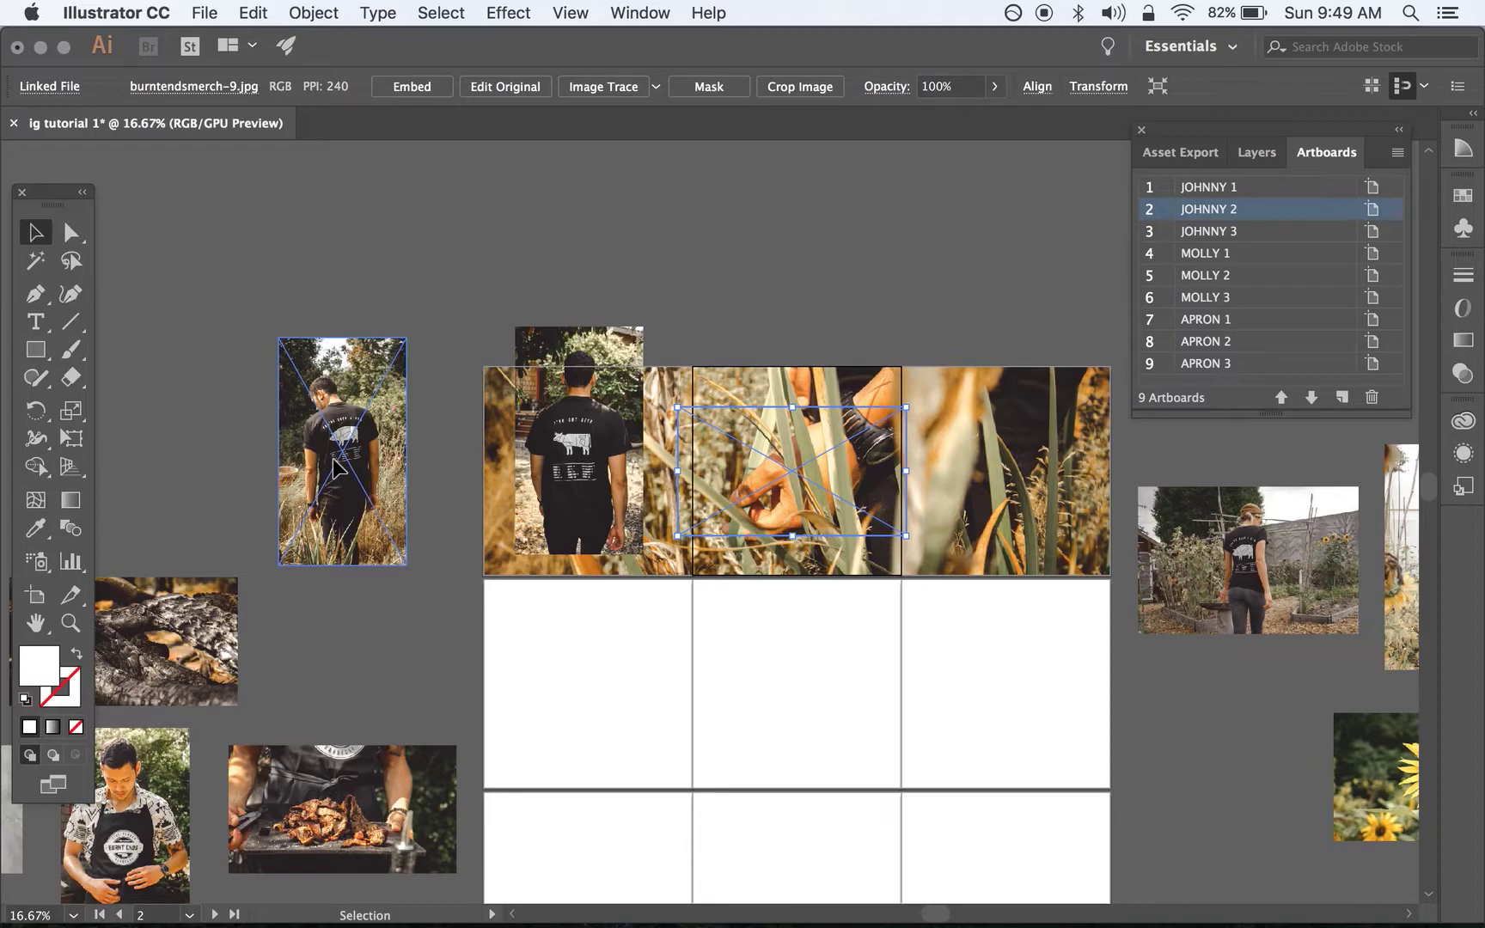
key("super")
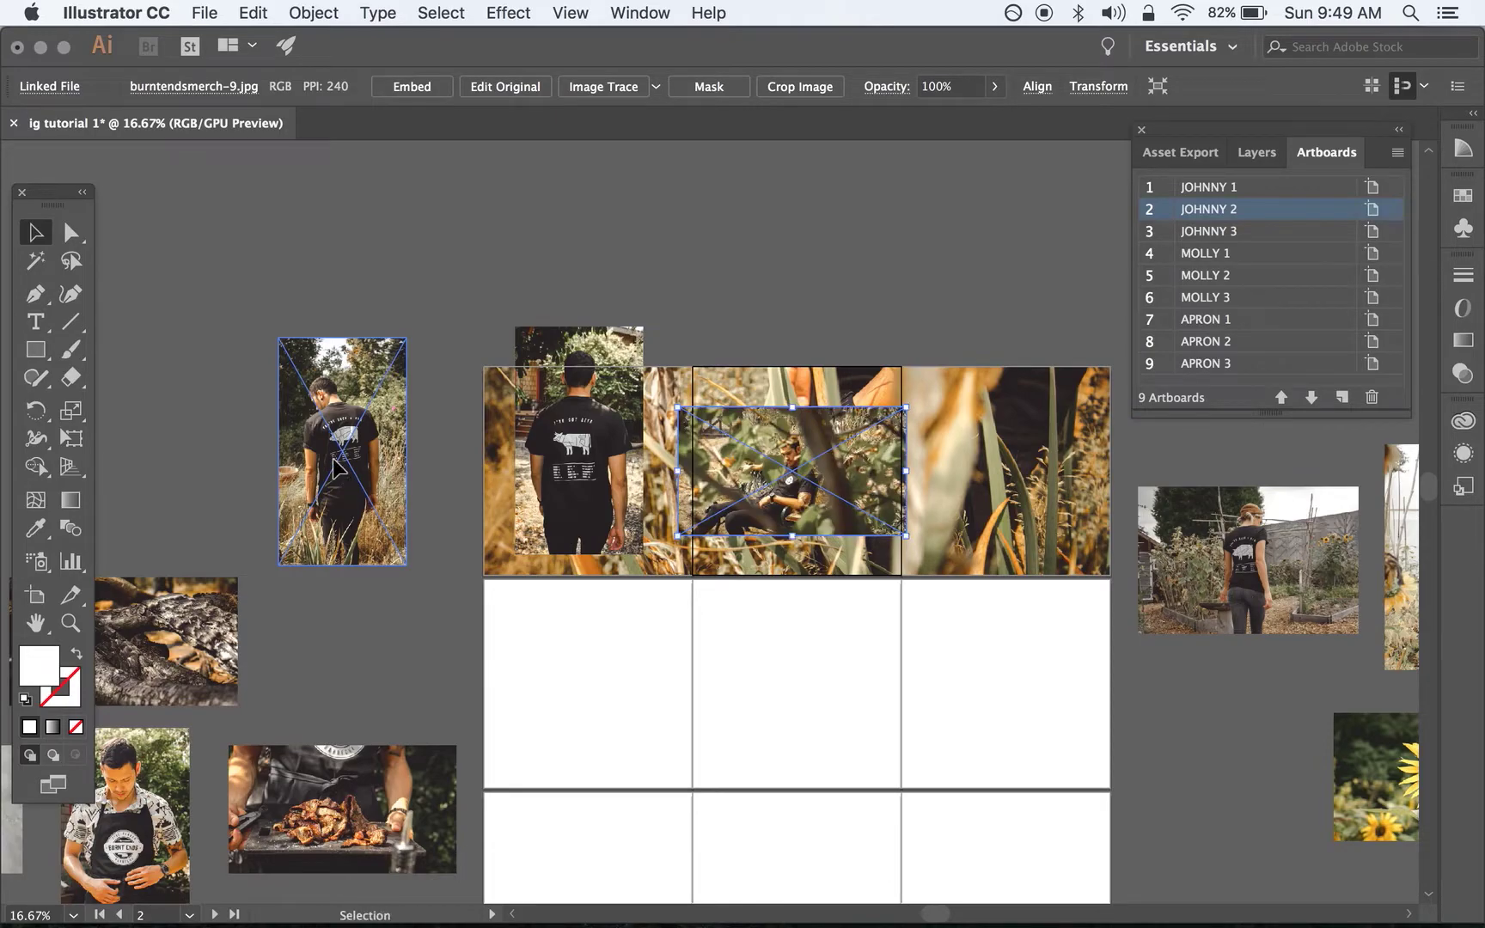
left_click(781, 272)
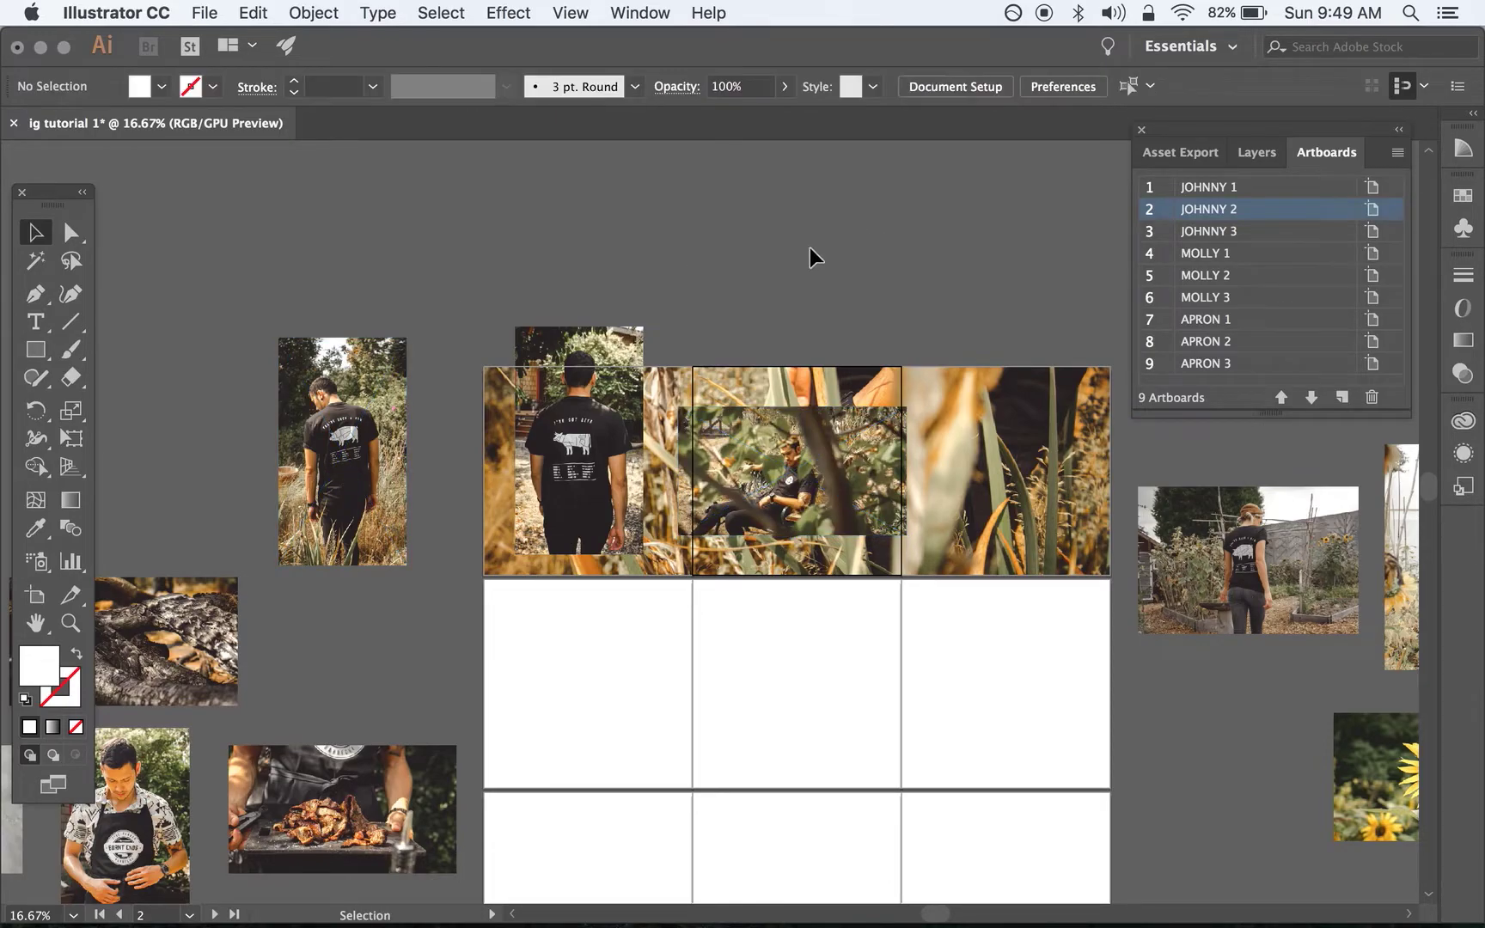
left_click_drag(359, 457, 1031, 449)
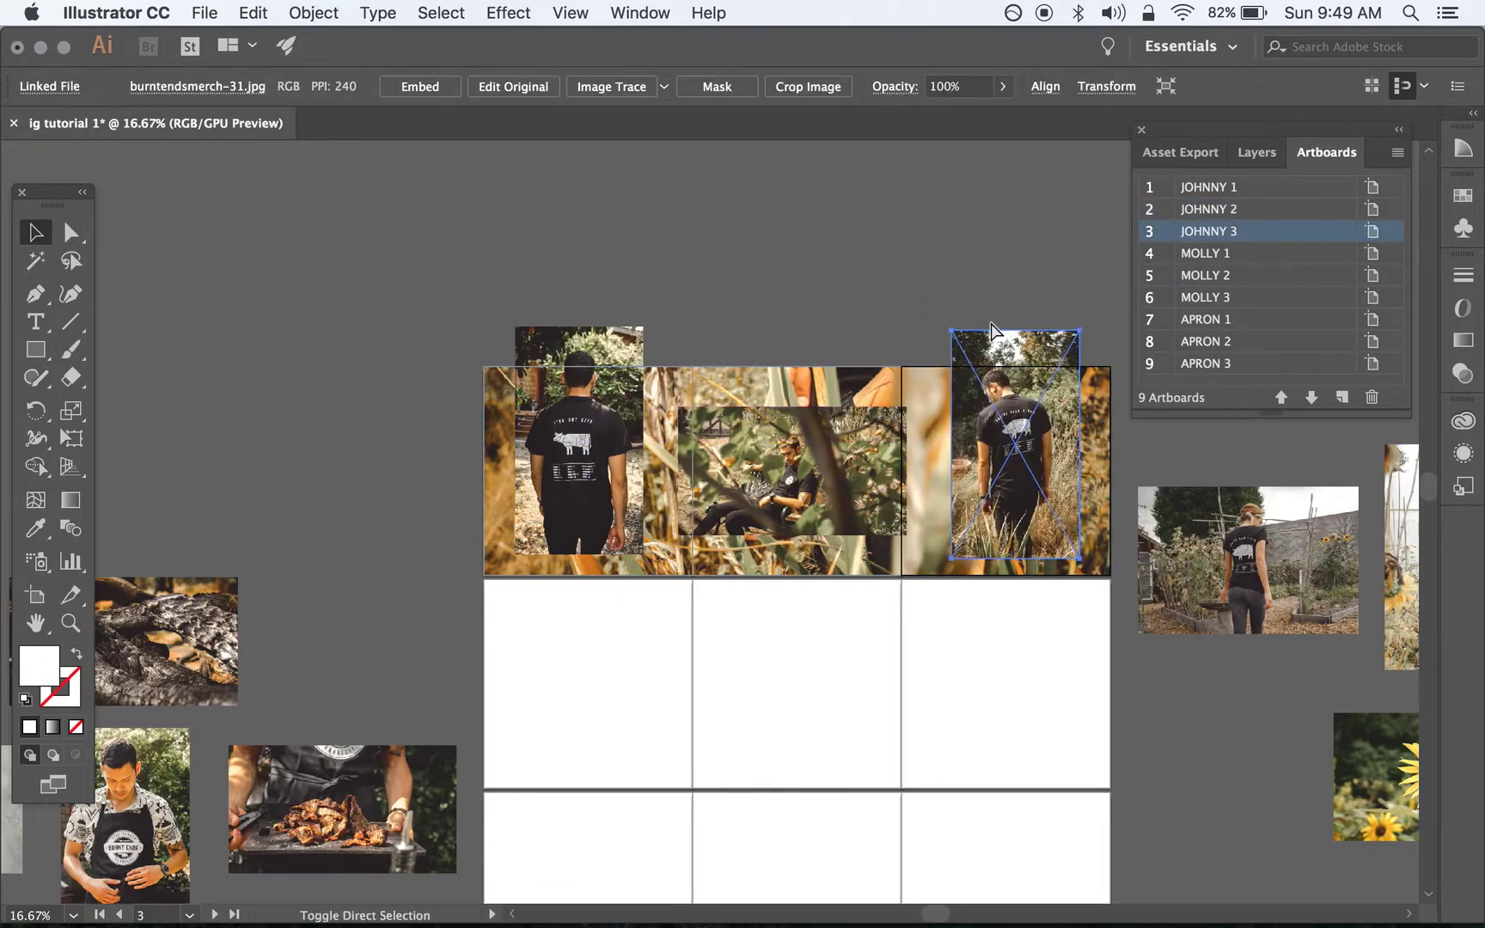
left_click(885, 289)
Fine-tune the photo positions on JOHNNY 1 and JOHNNY 3, then zoom out to the grid
left_click_drag(635, 452, 683, 486)
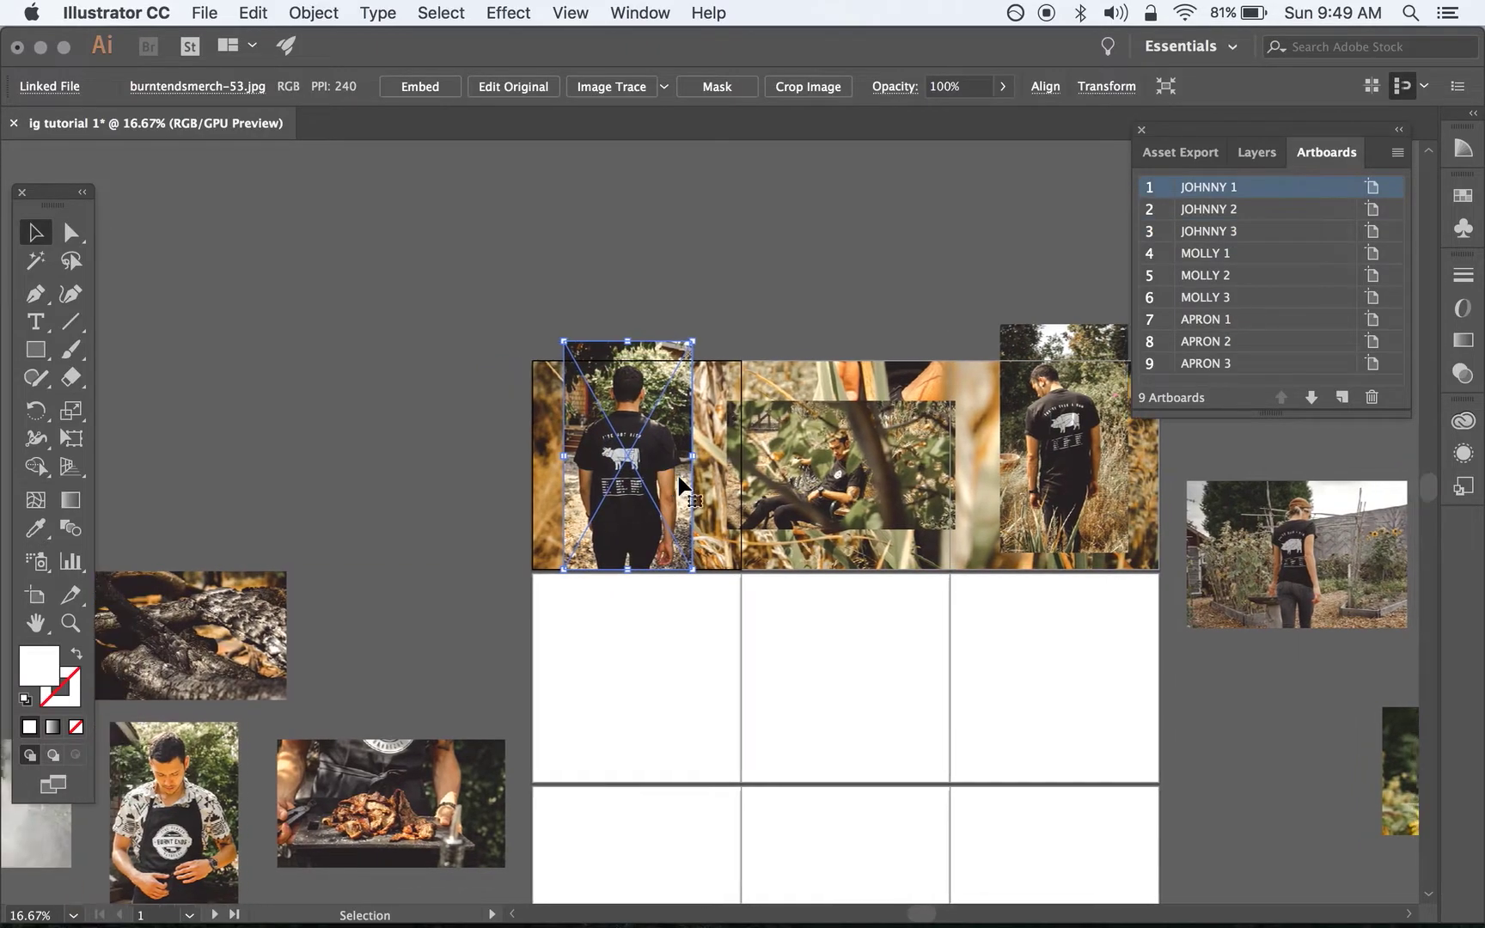
scroll(683, 486, "right", 5)
left_click_drag(935, 453, 928, 462)
left_click(703, 156)
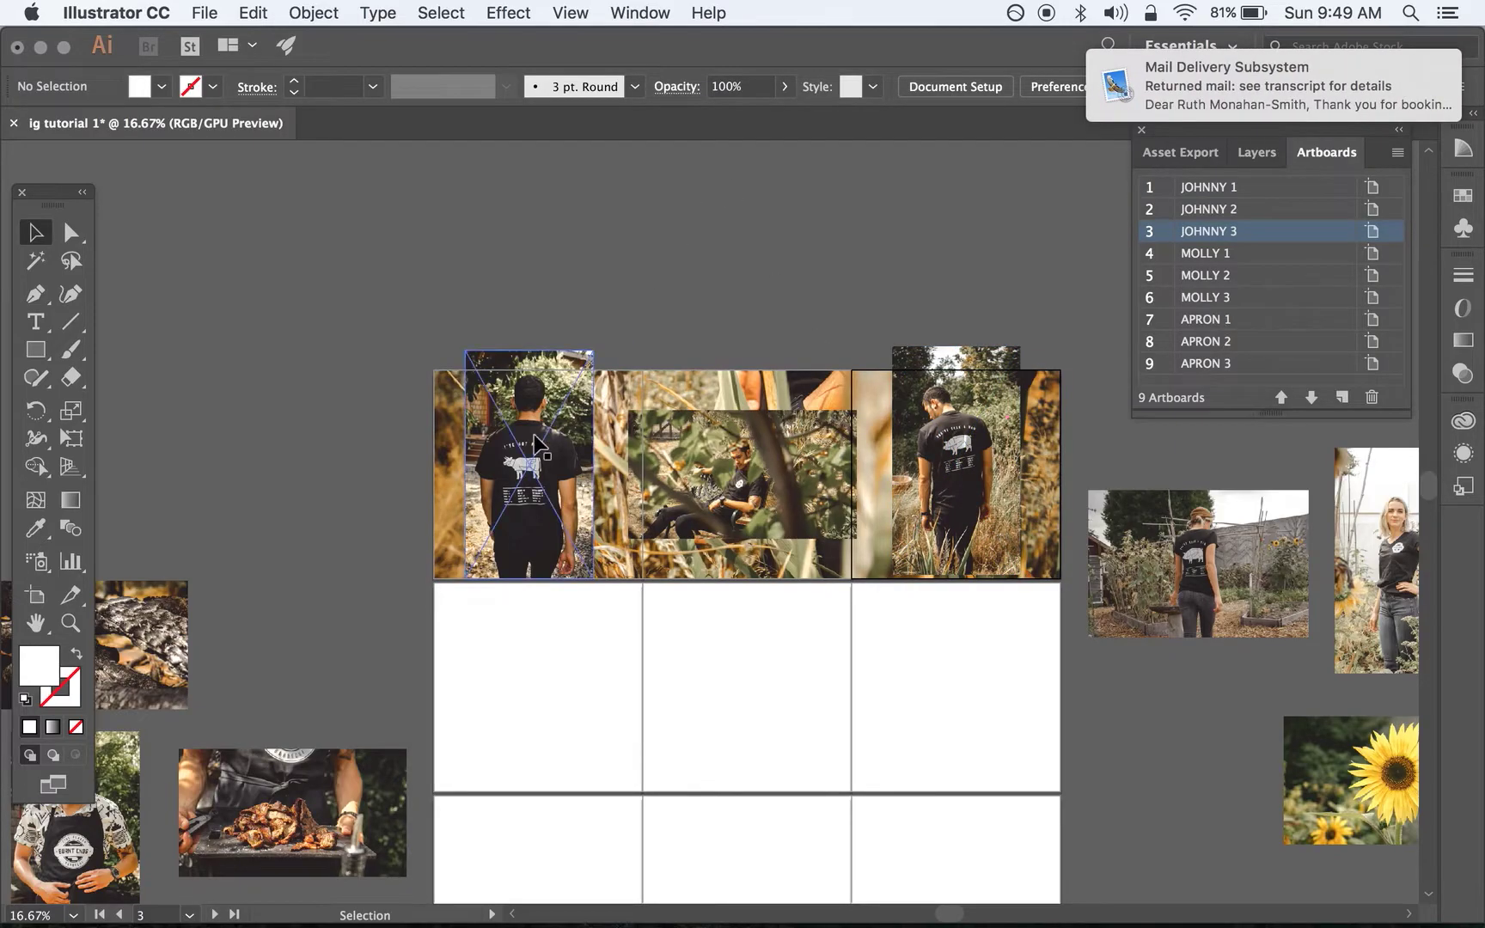
scroll(1400, 67, "right", 3)
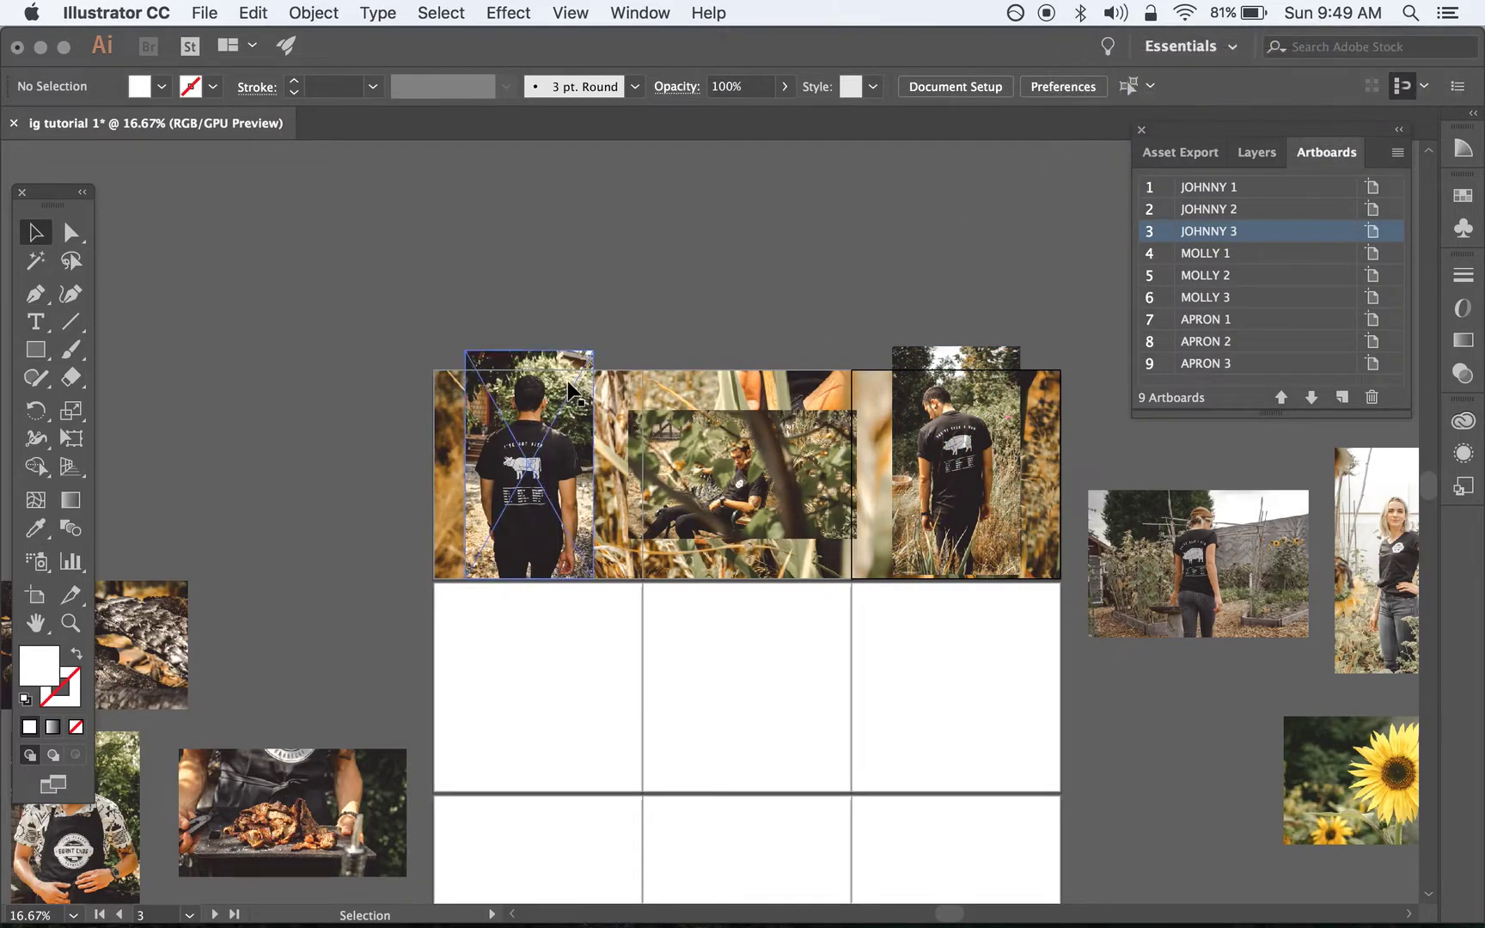
scroll(709, 505, "down", 2)
scroll(708, 505, "left", 1)
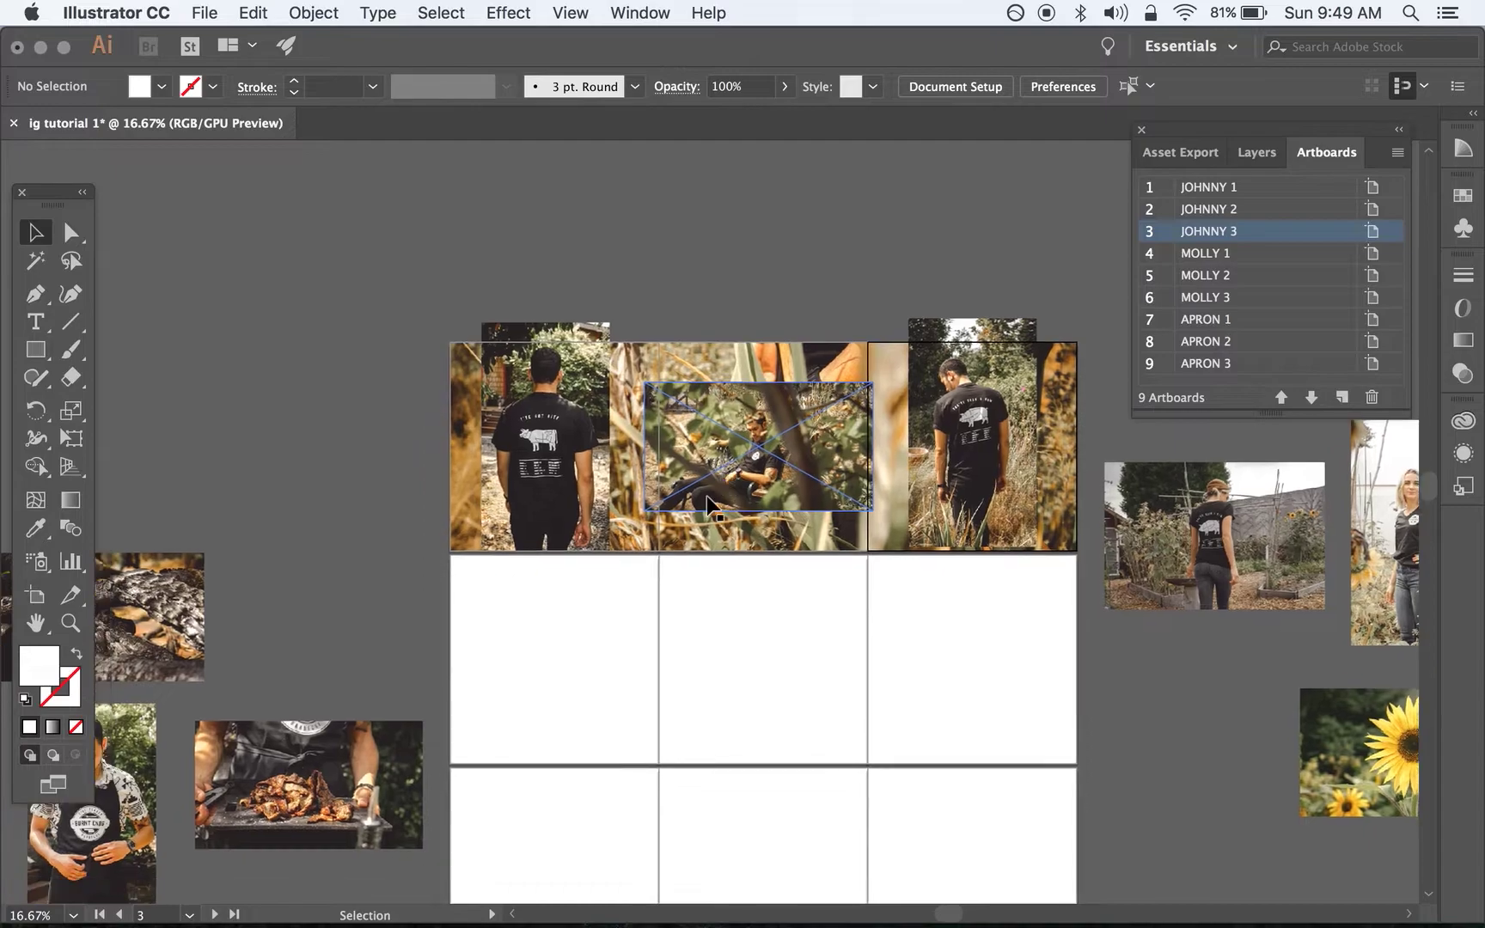
scroll(709, 505, "down", 2)
scroll(709, 505, "left", 1)
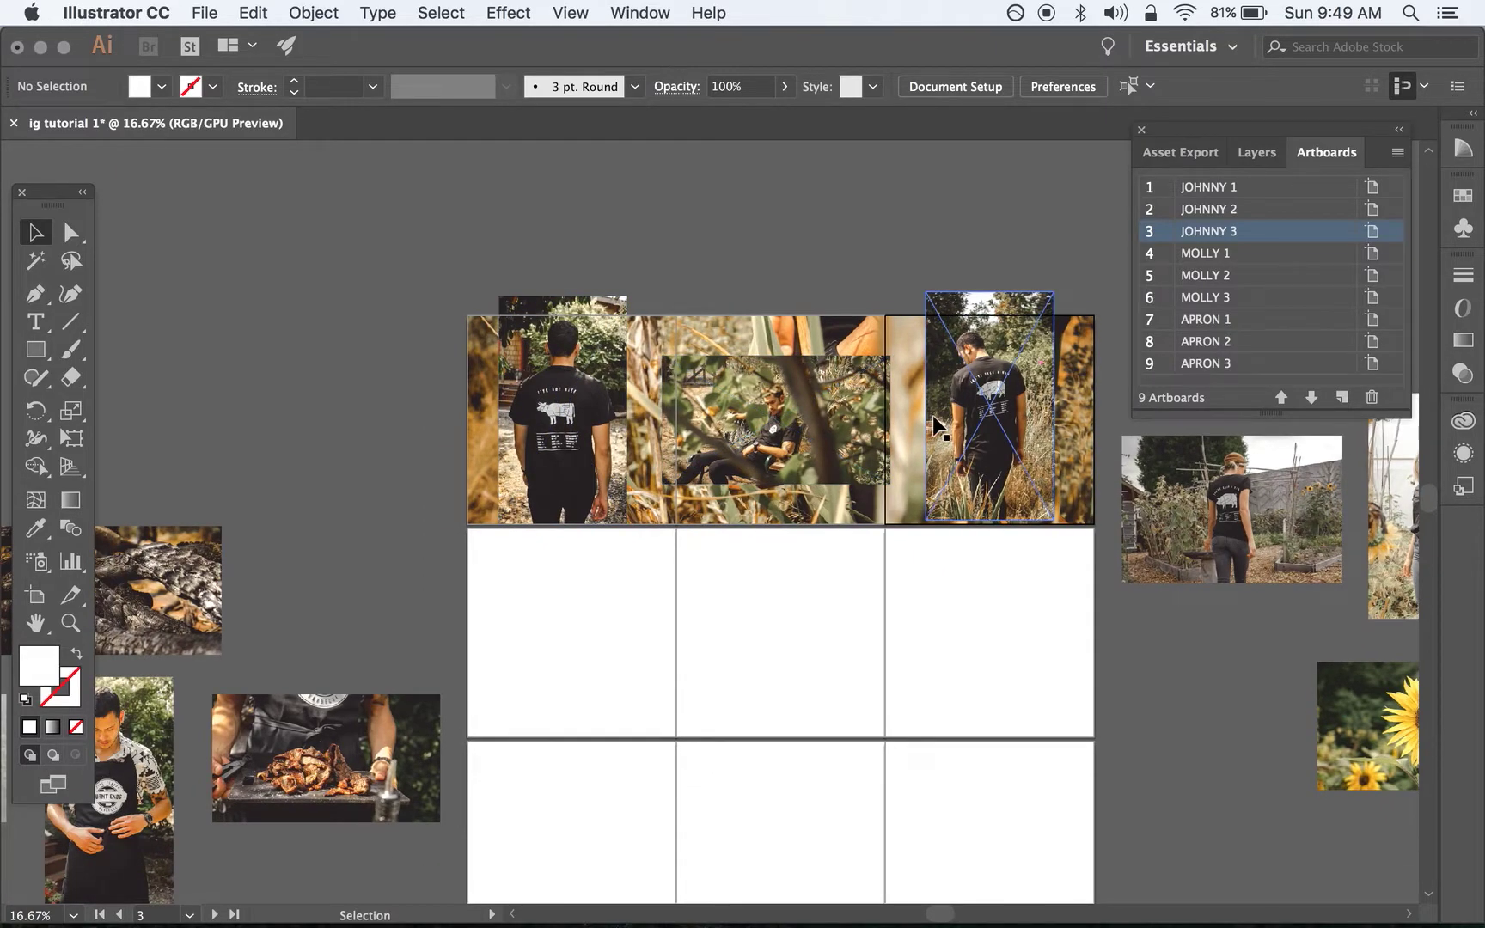
key("super+minus")
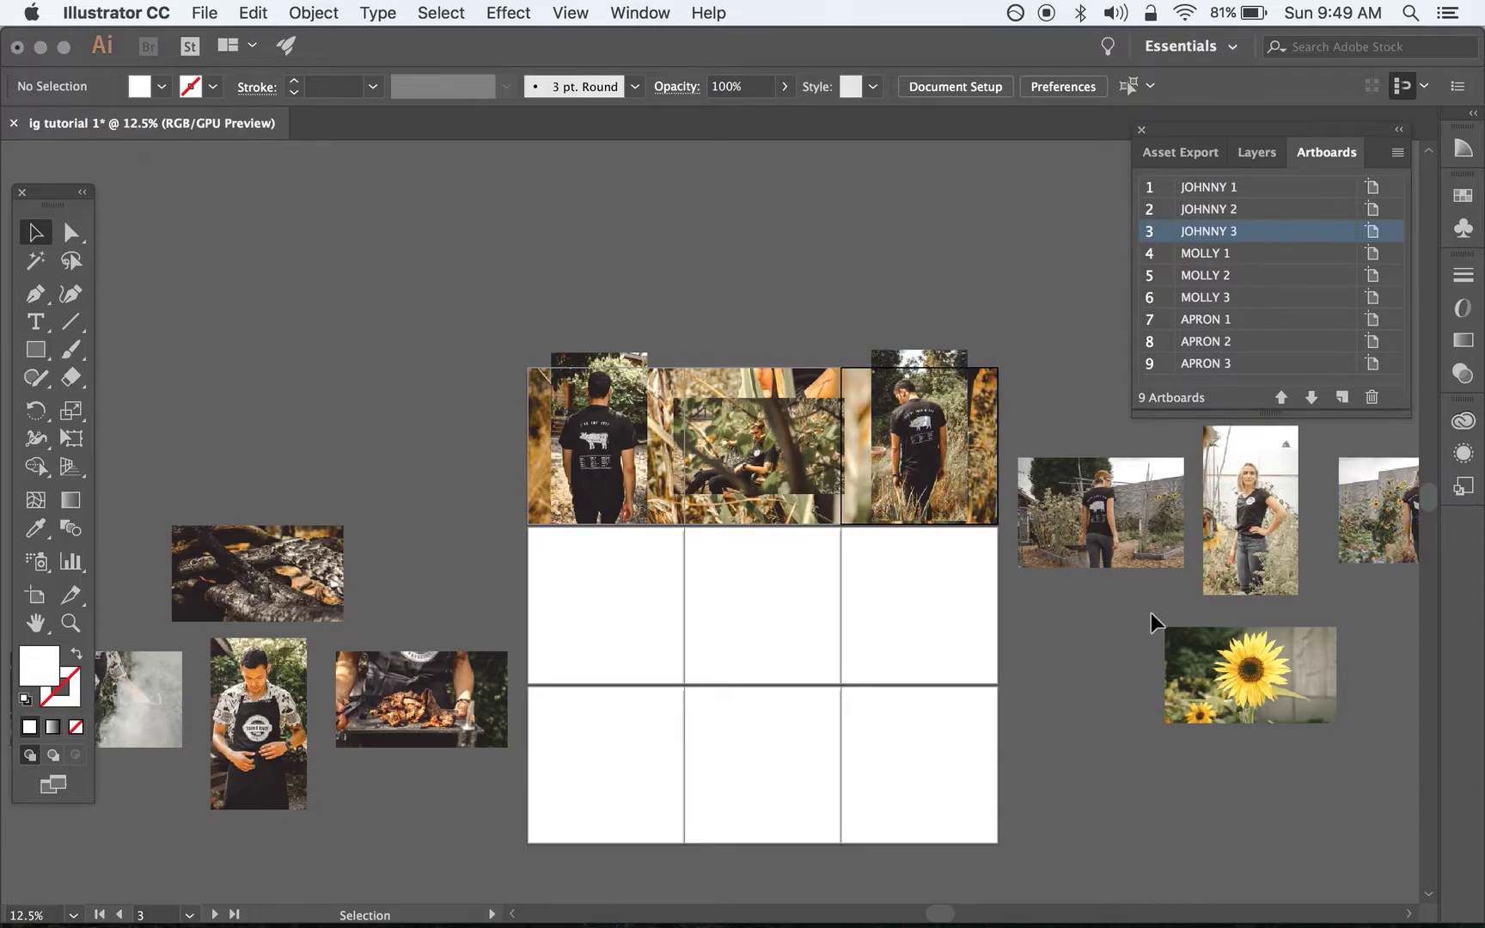
Move the sunflower photo onto MOLLY 1, enlarge it across the lower rows, and align it below the top row
left_click_drag(1235, 703, 595, 610)
key("super+equal")
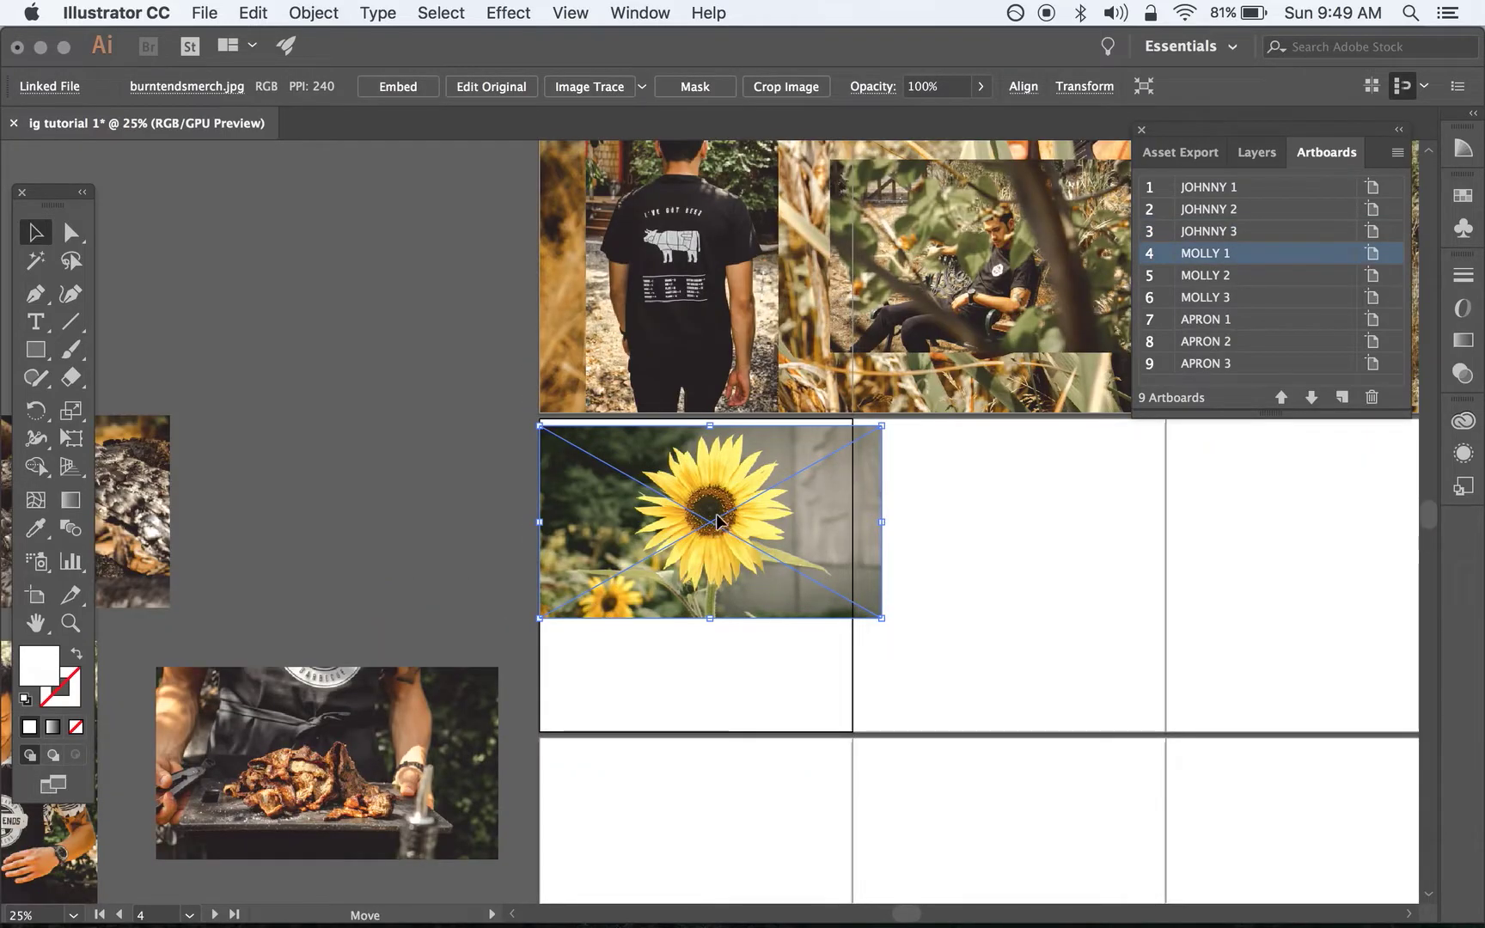
left_click(718, 520)
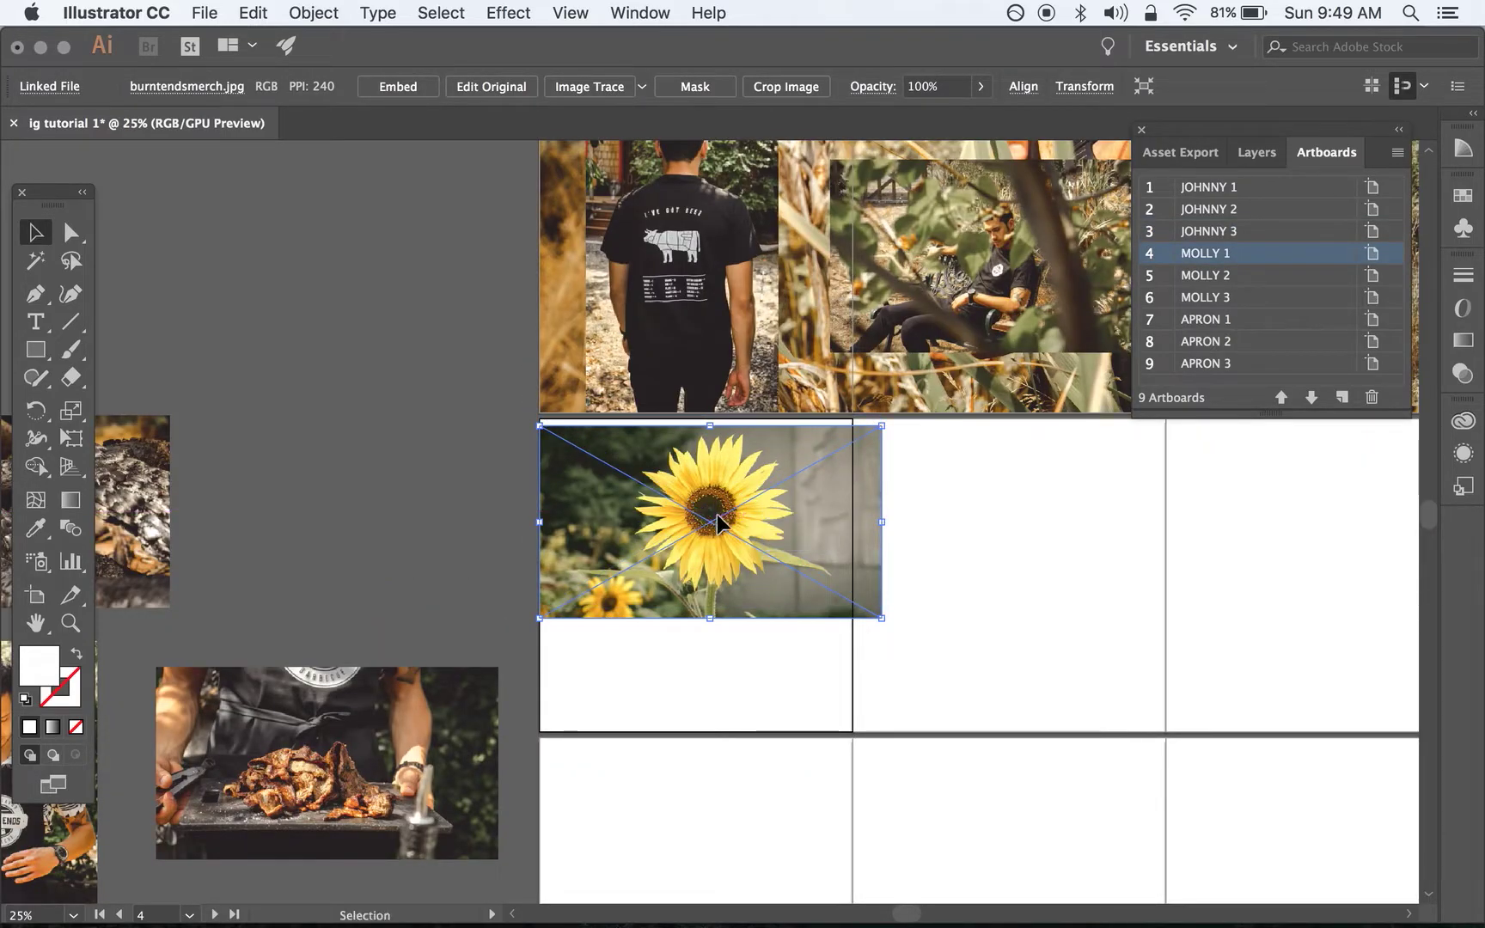
left_click(638, 478)
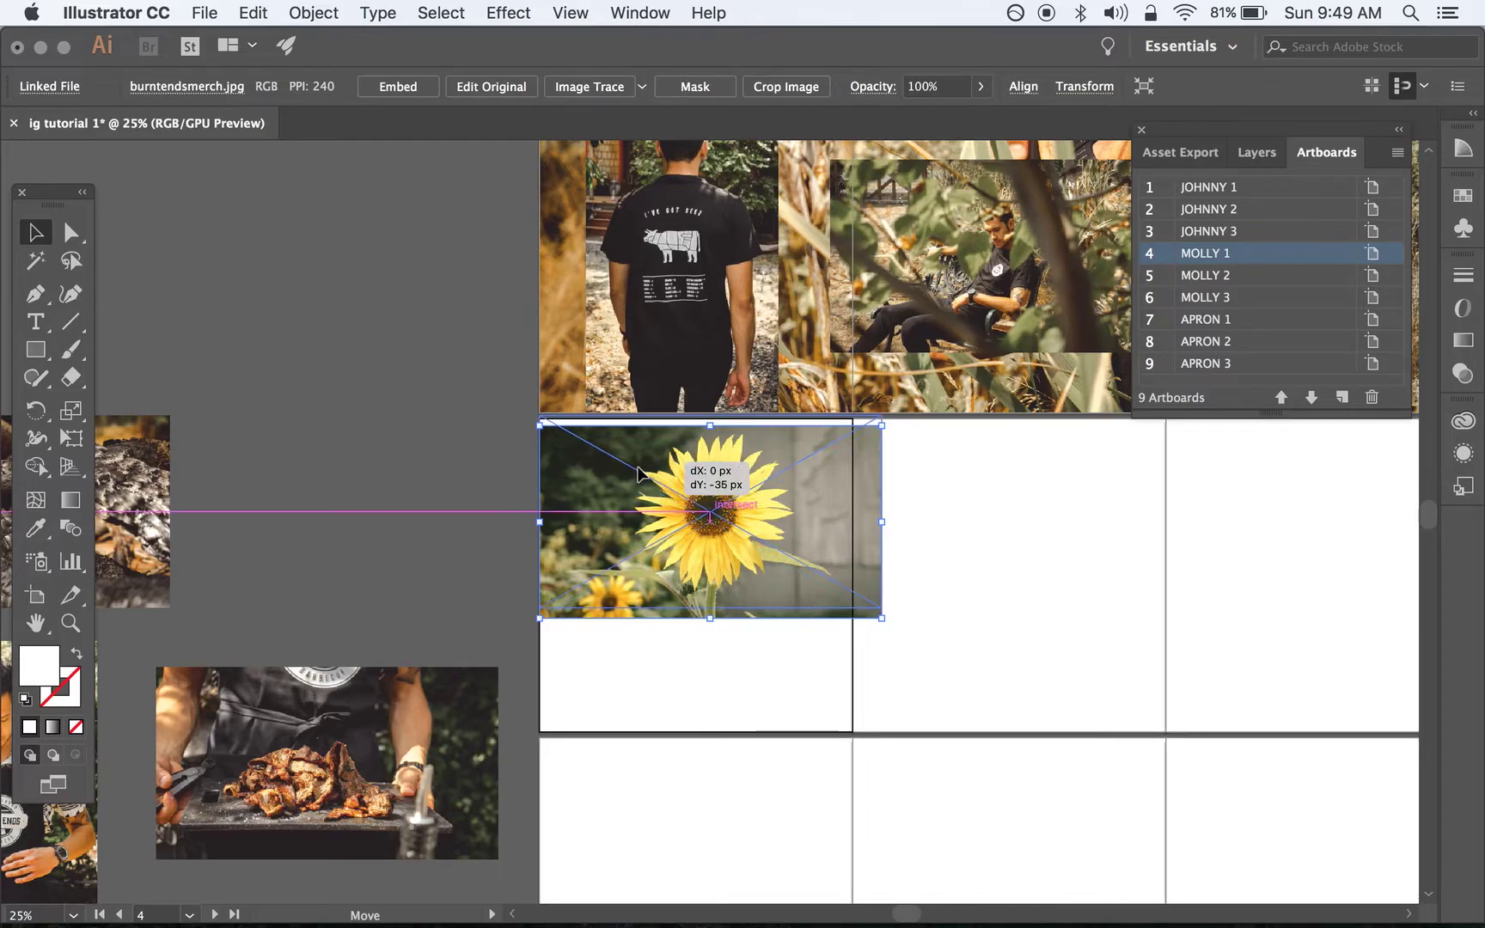
key("Up")
key("Up")
key("Up")
key("Up")
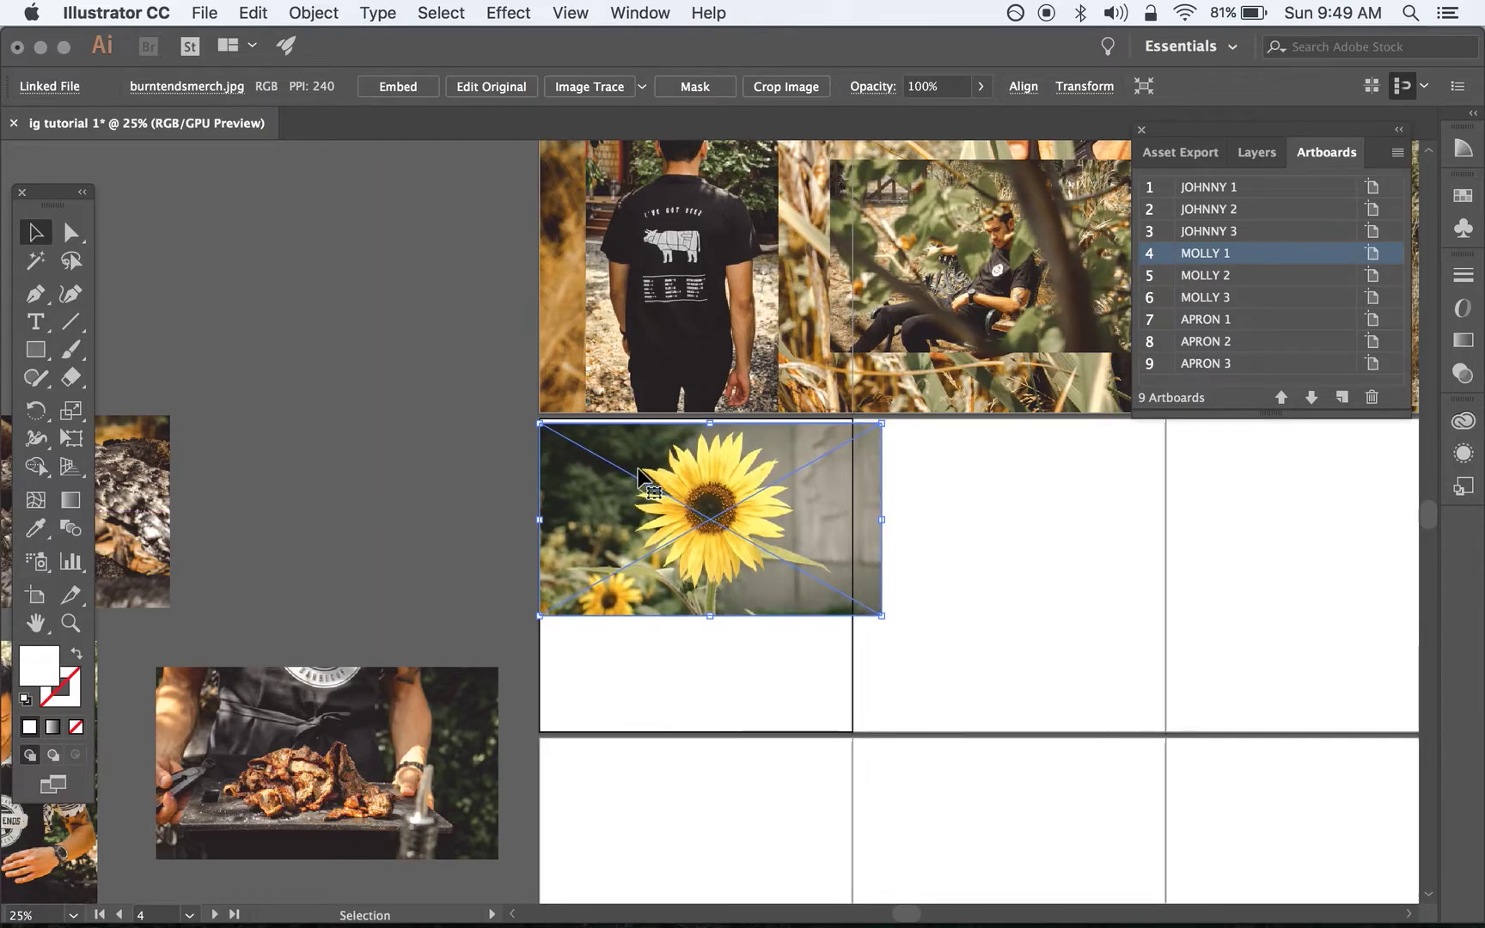
key("Up")
key("Up")
key("Up")
key("Up")
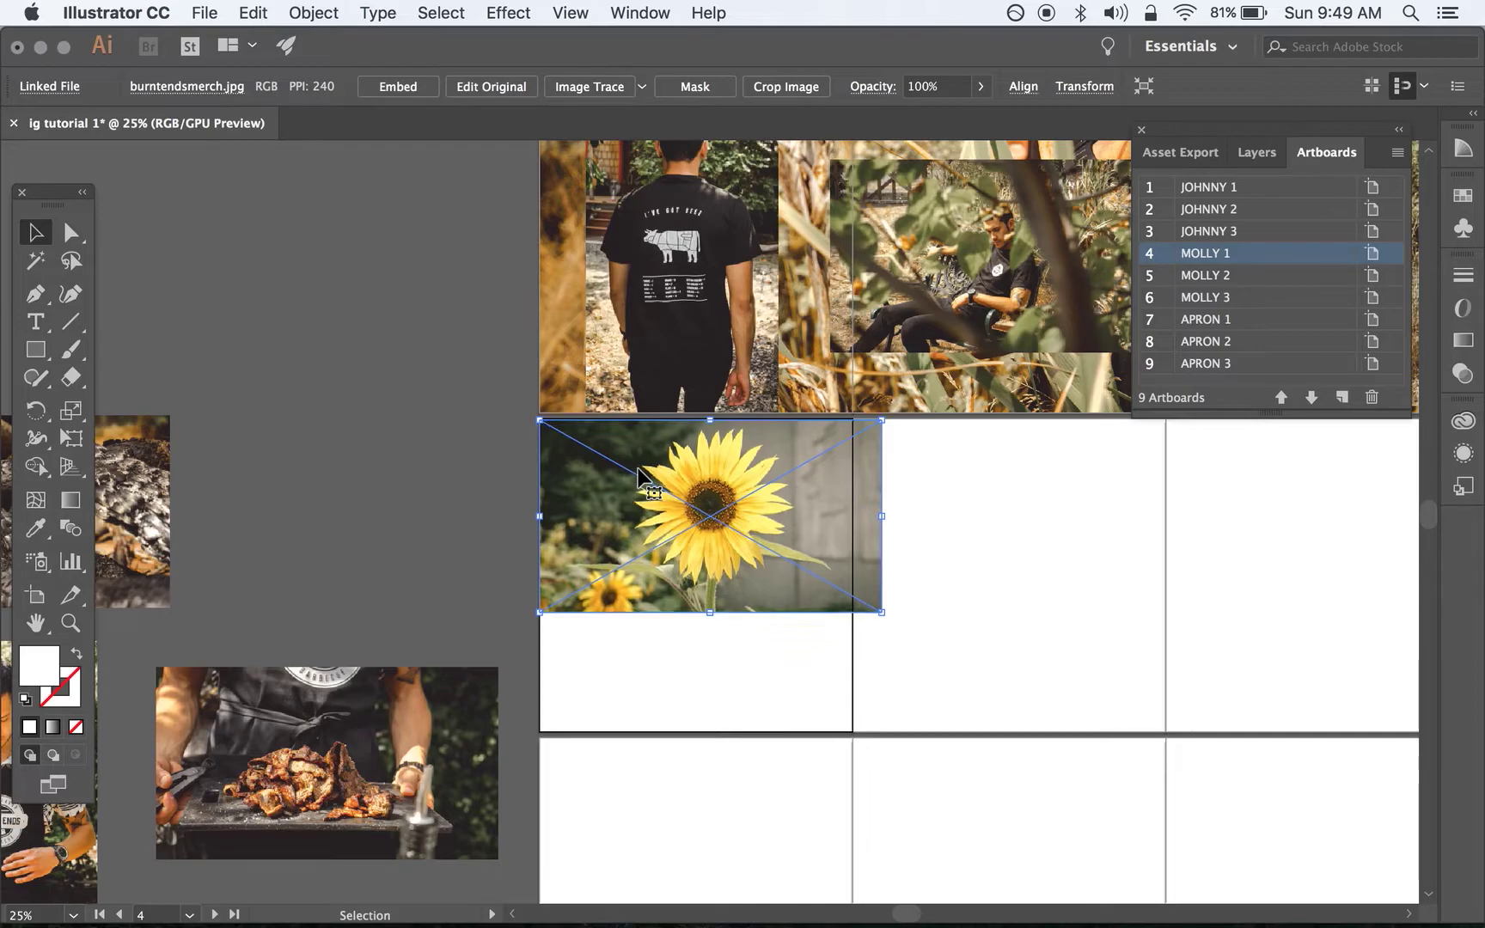
key("super+minus")
scroll(636, 465, "right", 3)
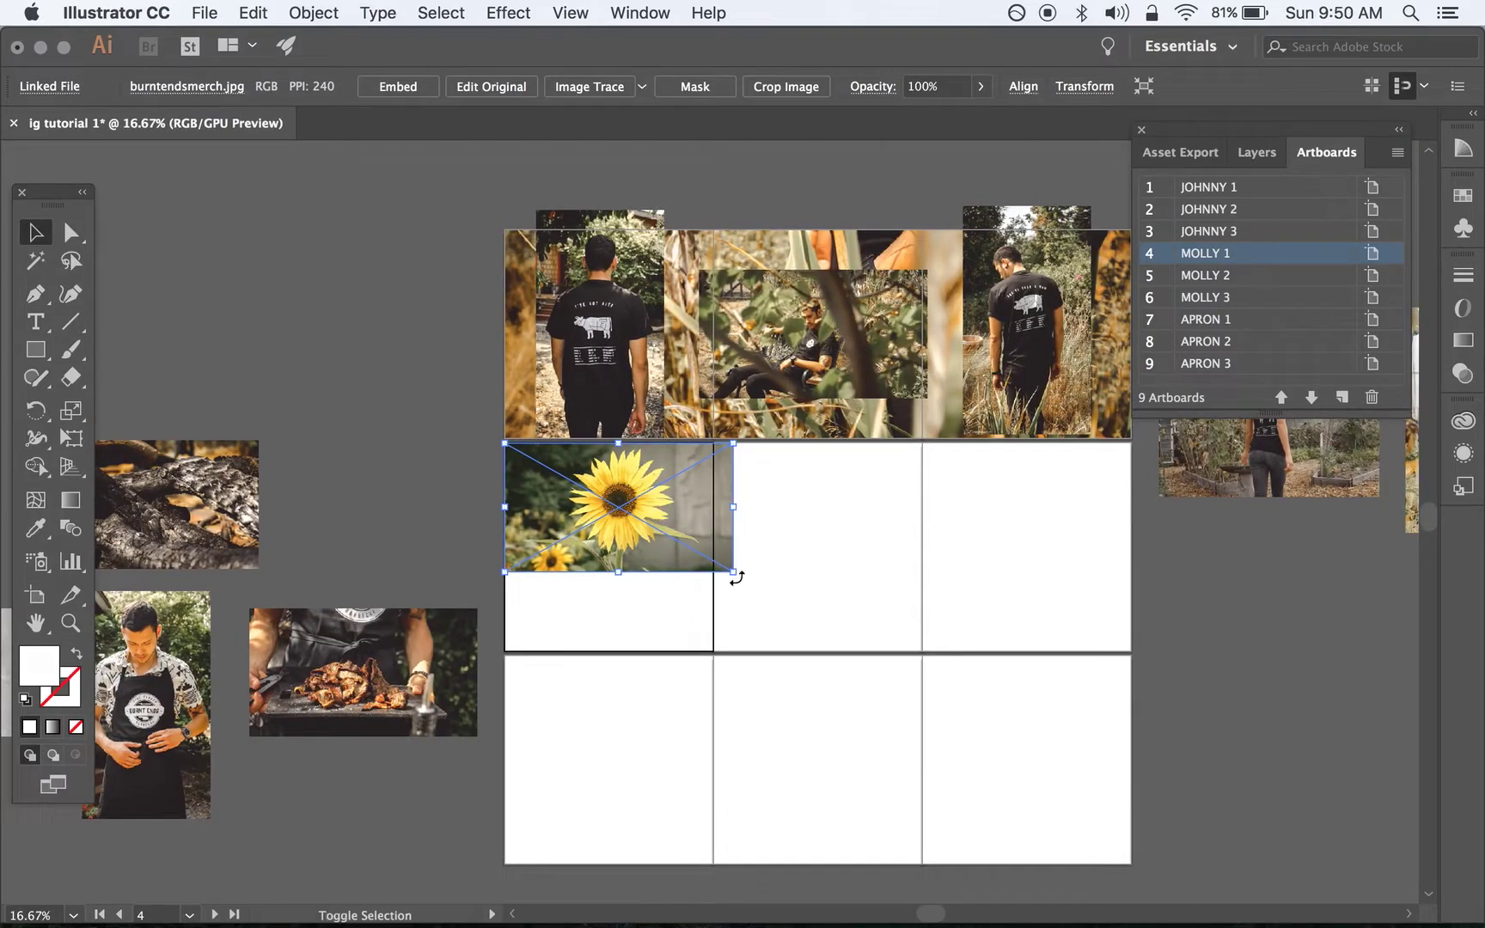
left_click_drag(736, 575, 1212, 800)
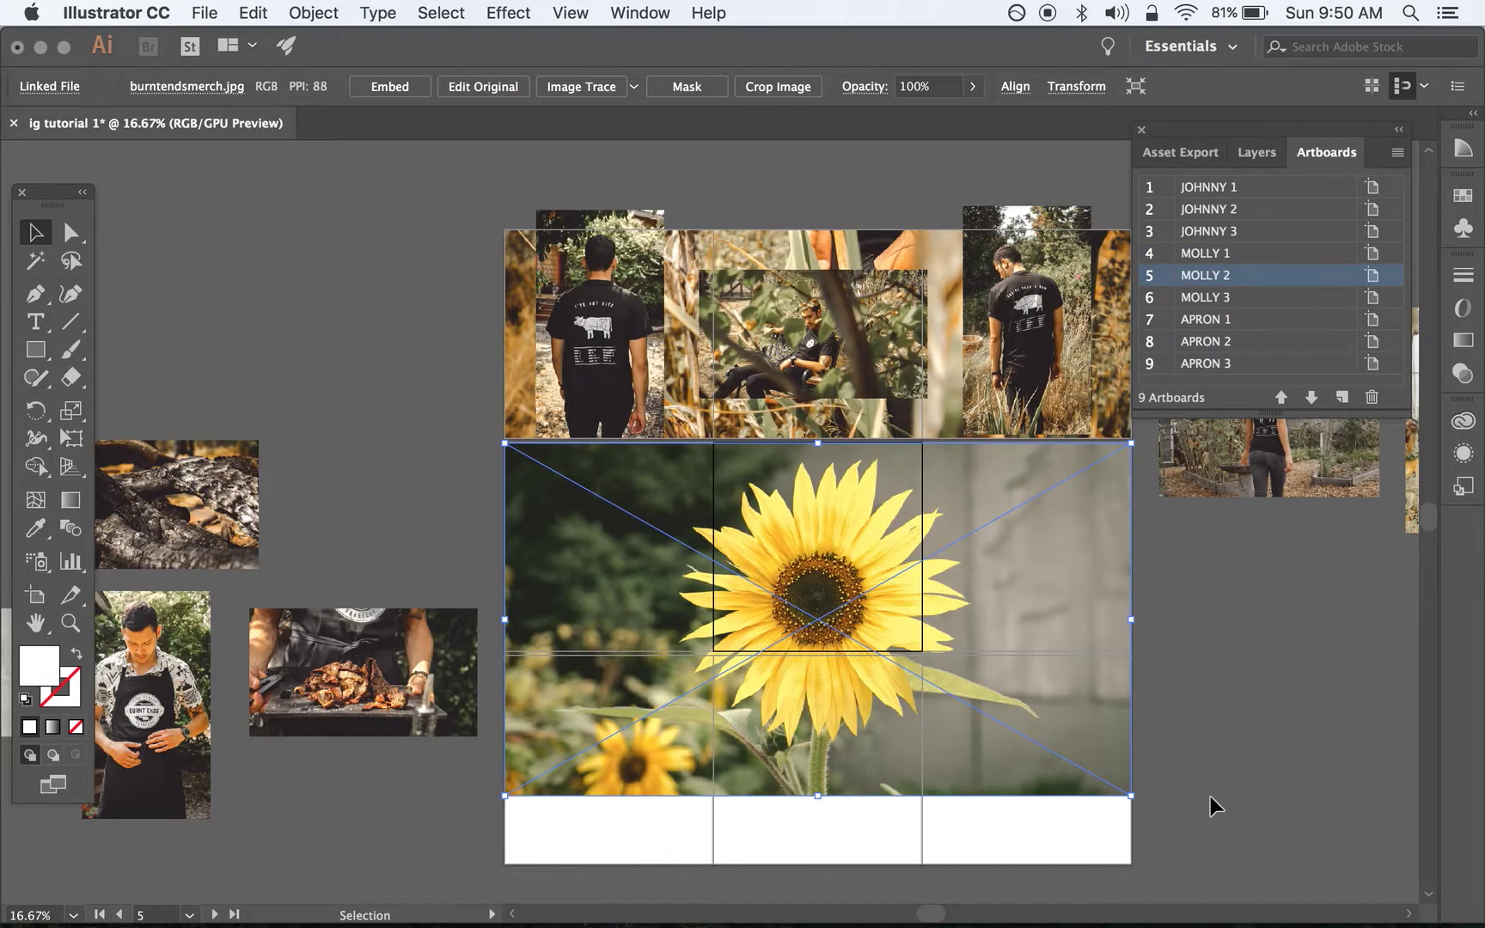
left_click(901, 684)
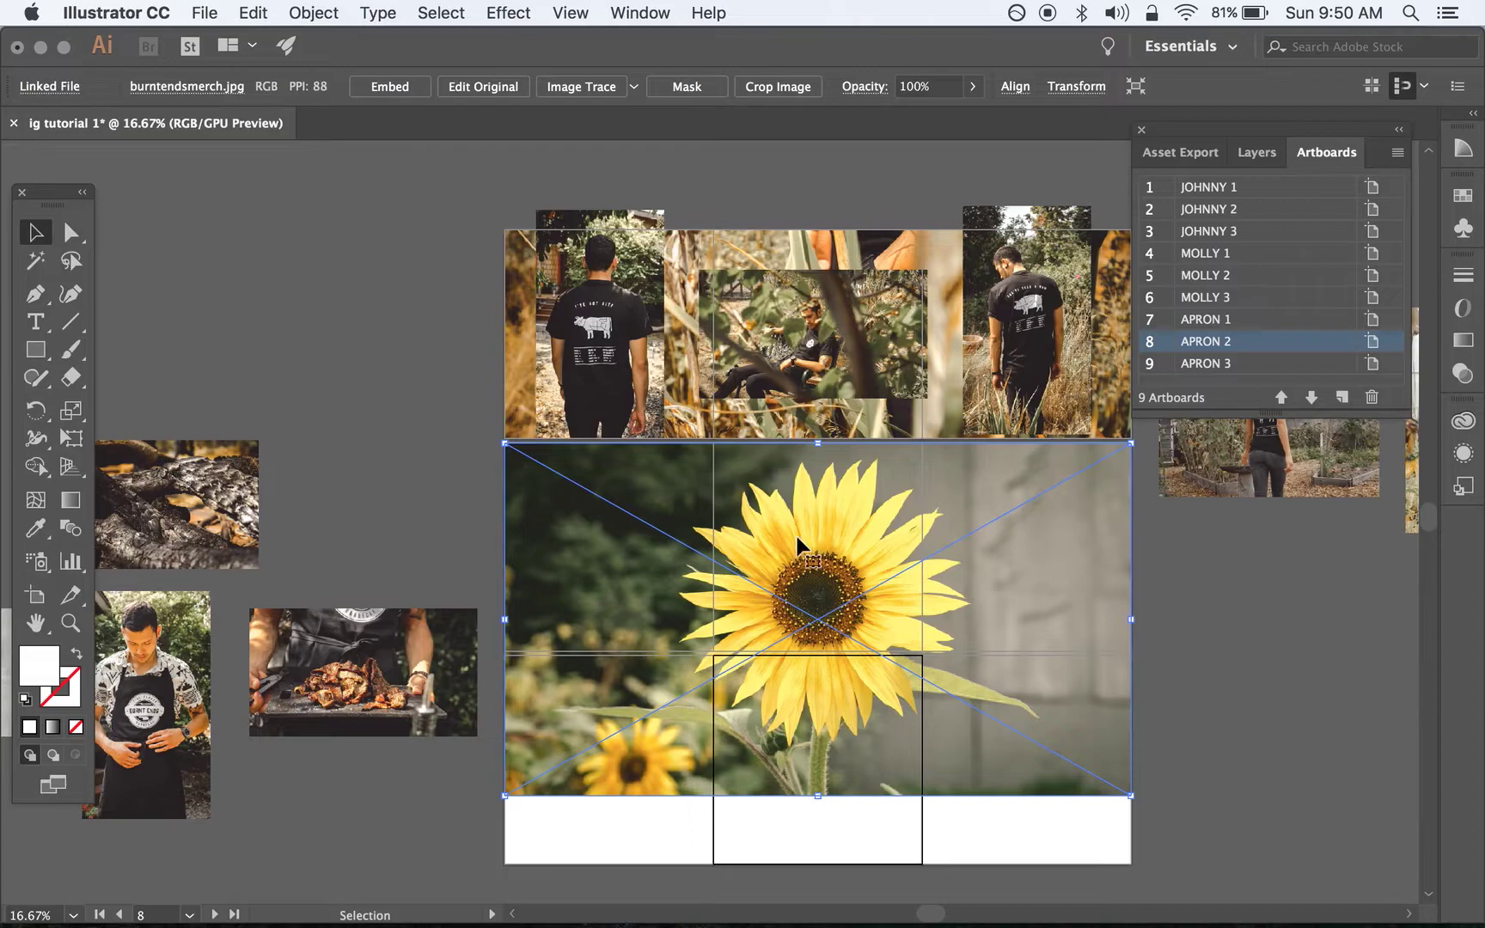
left_click_drag(796, 505, 832, 519)
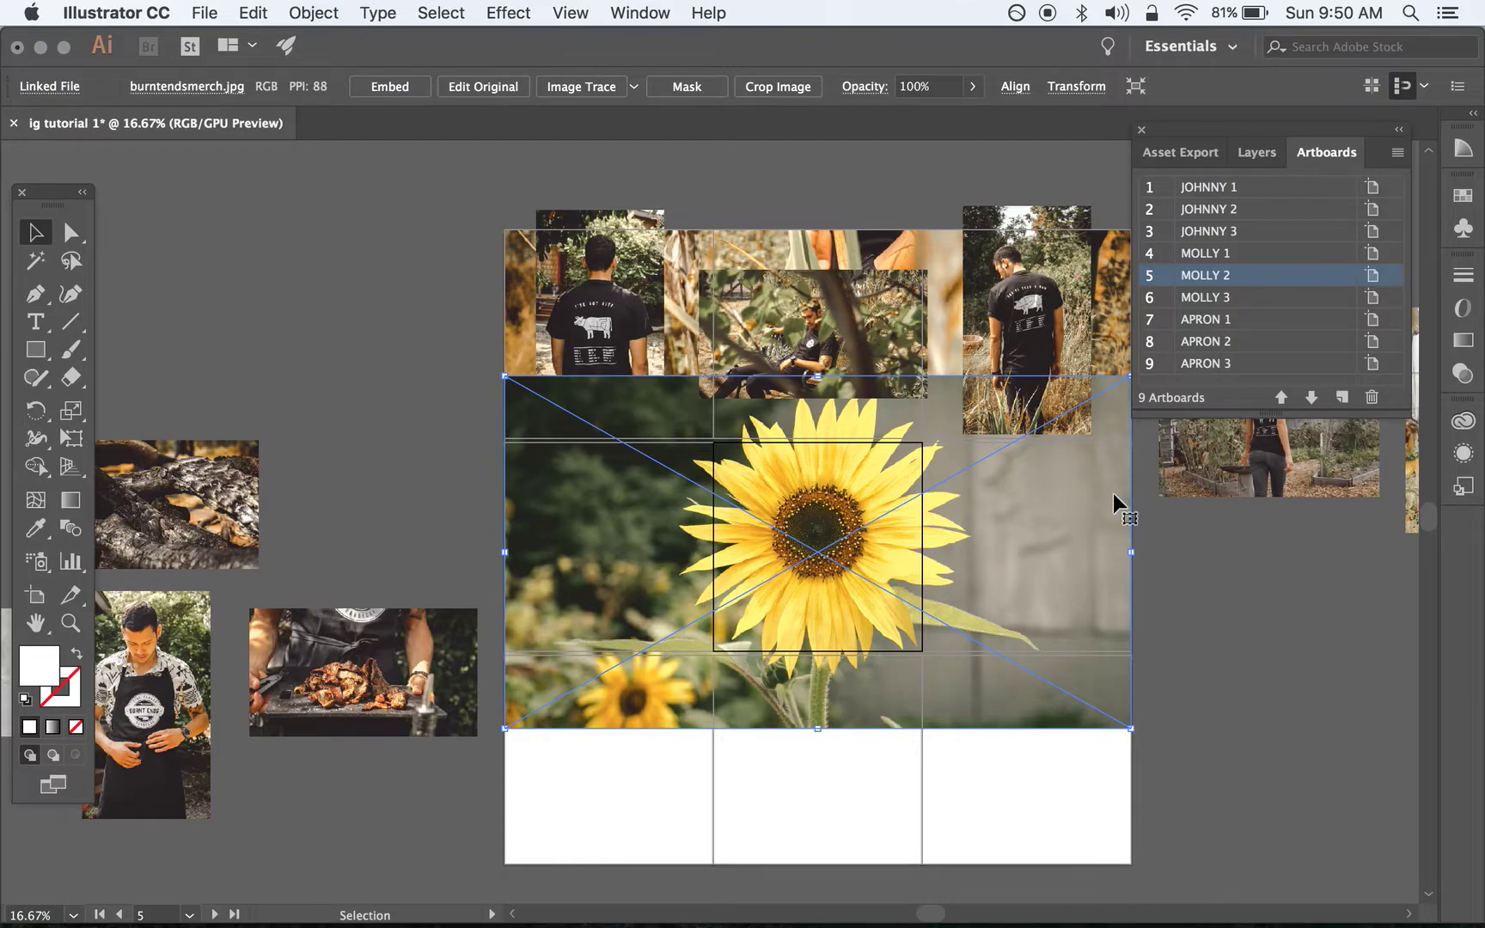
Crop the sunflower photo's top and bottom to the middle row's 1080 px height
left_click(786, 86)
key("Return")
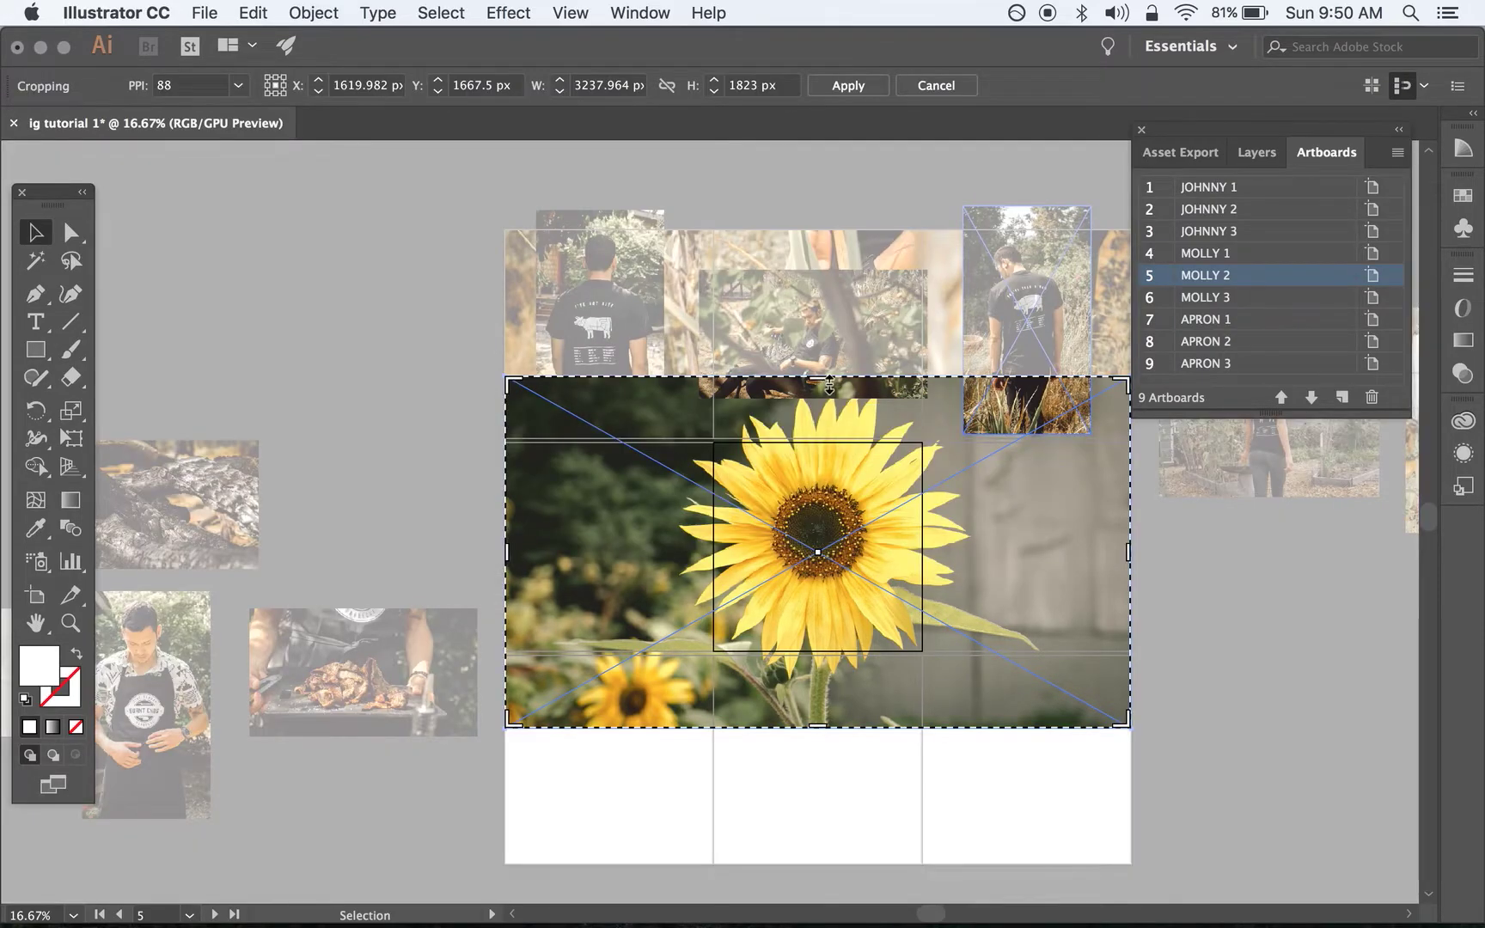
left_click_drag(818, 378, 820, 447)
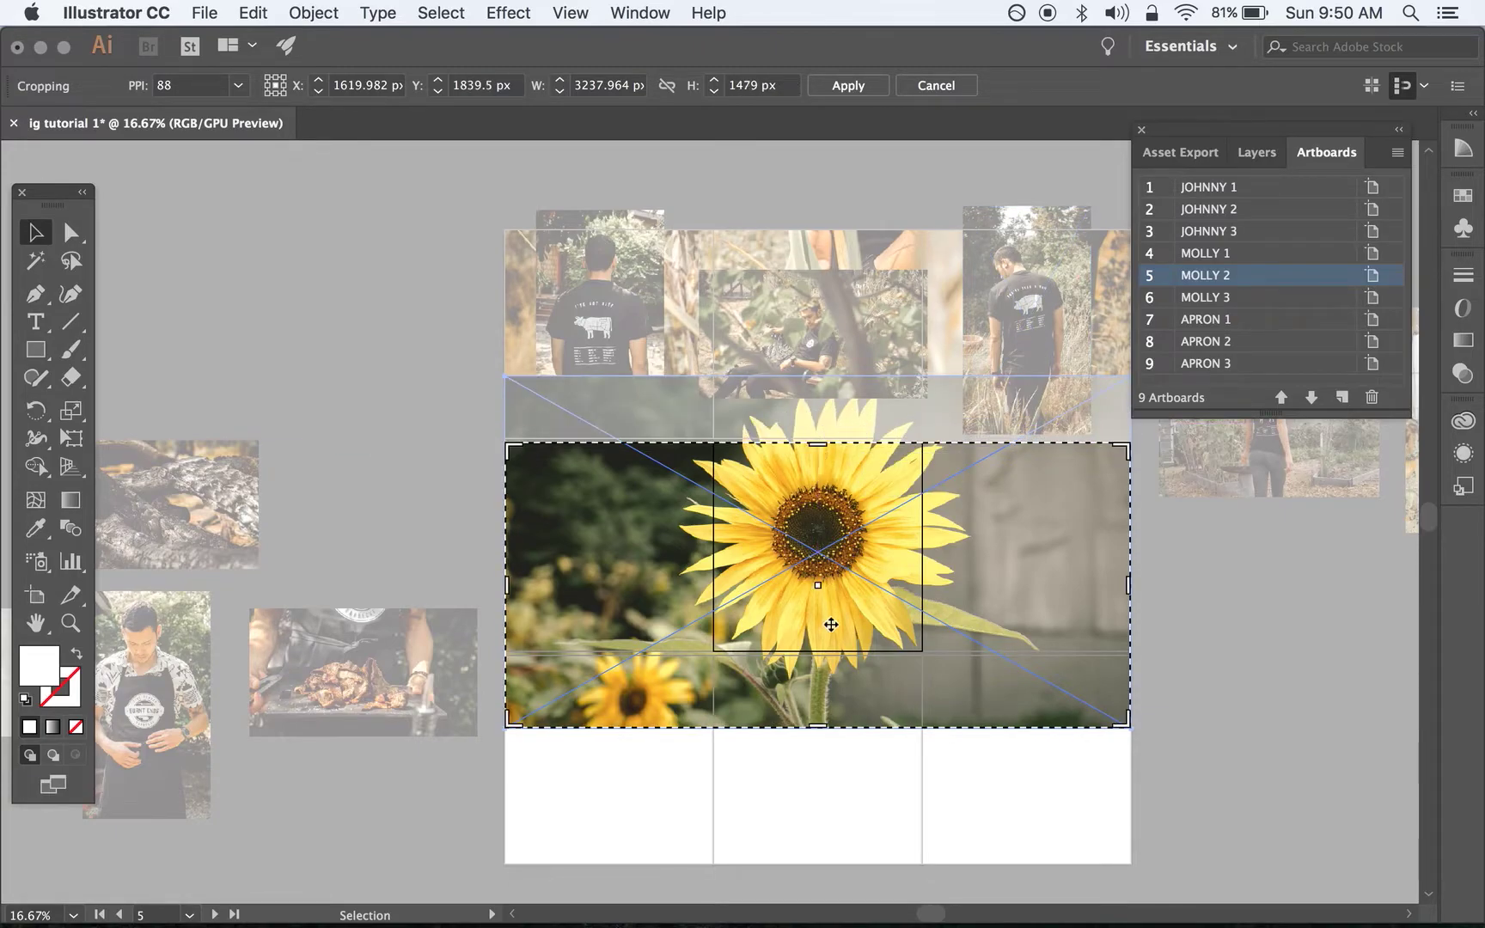
left_click_drag(825, 723, 824, 646)
key("Return")
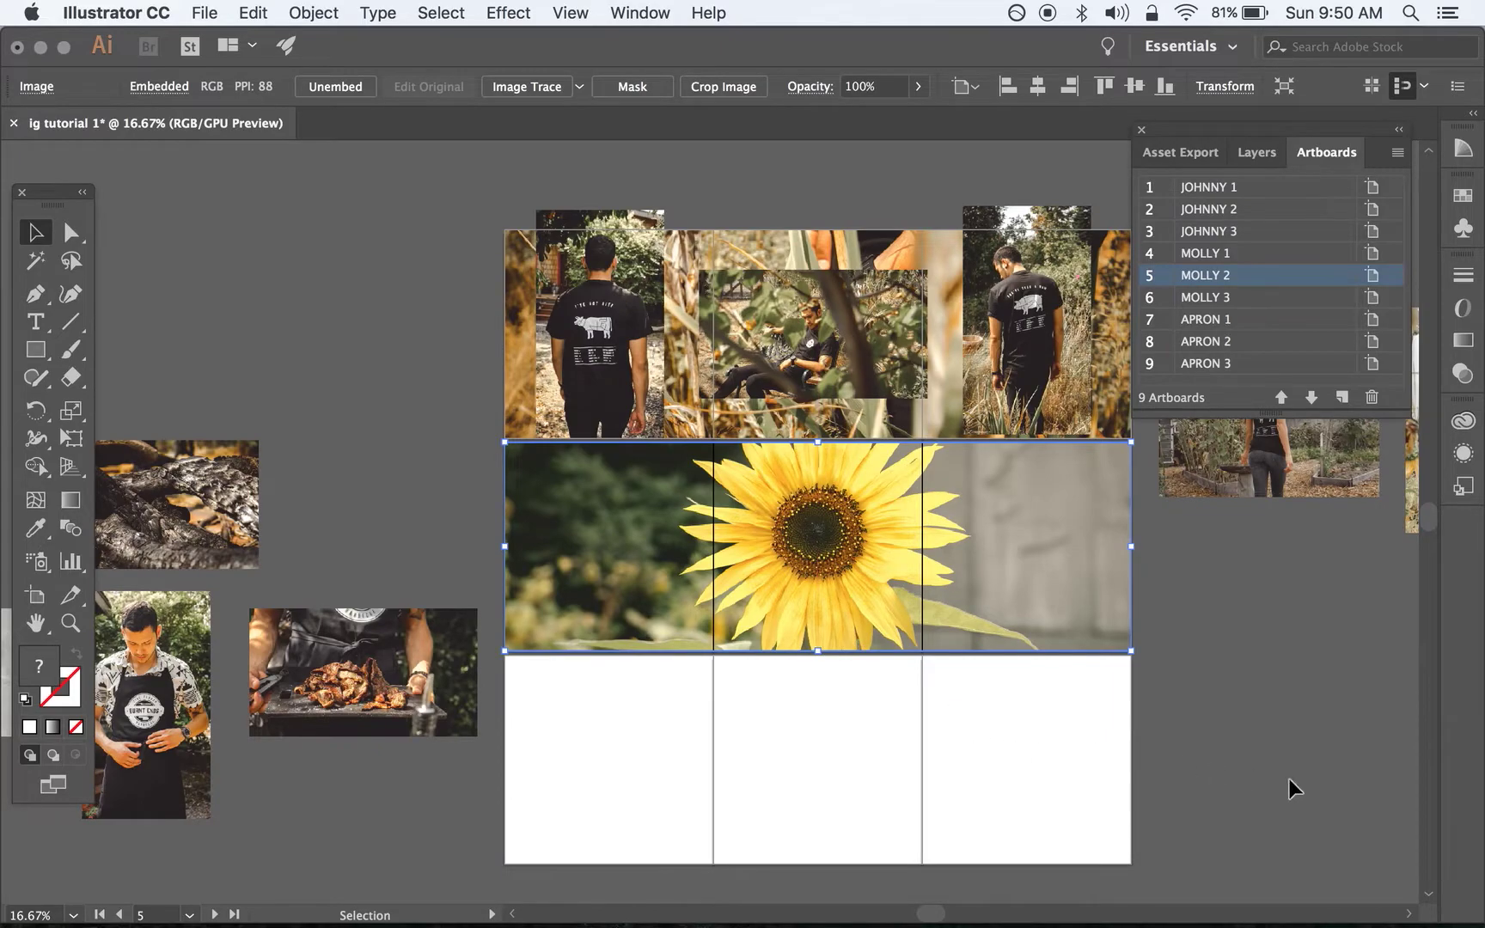
left_click(1288, 778)
Place three garden photos of the model in the MOLLY 1, 2 and 3 cells
scroll(1289, 779, "right", 8)
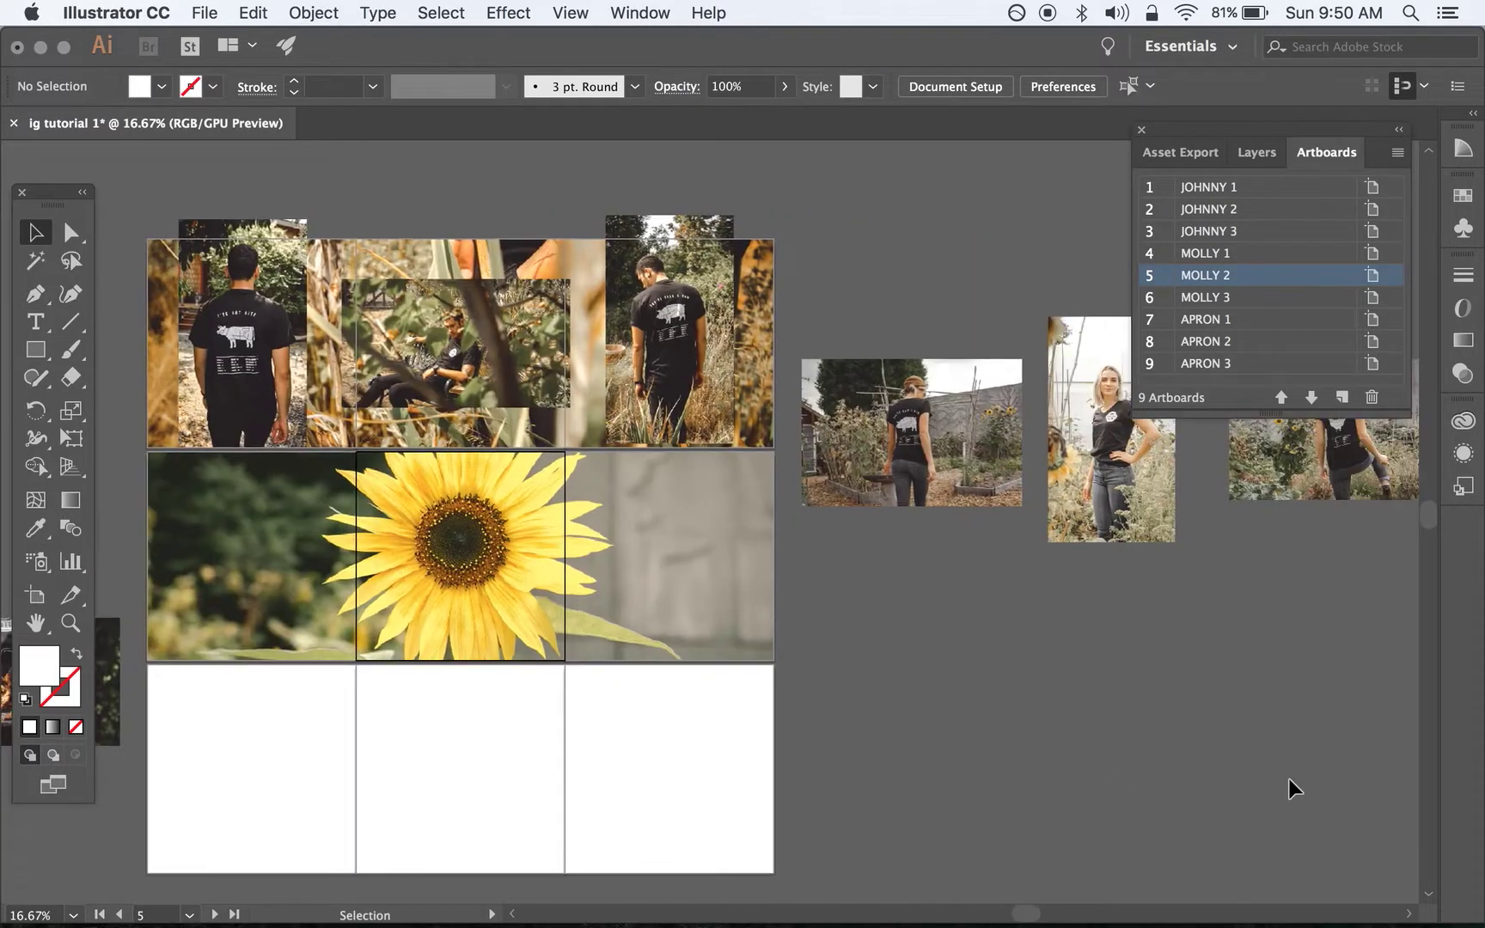
left_click_drag(980, 488, 316, 612)
left_click(978, 636)
left_click_drag(1107, 444, 450, 580)
left_click(968, 579)
left_click_drag(1328, 464, 645, 594)
left_click(1094, 705)
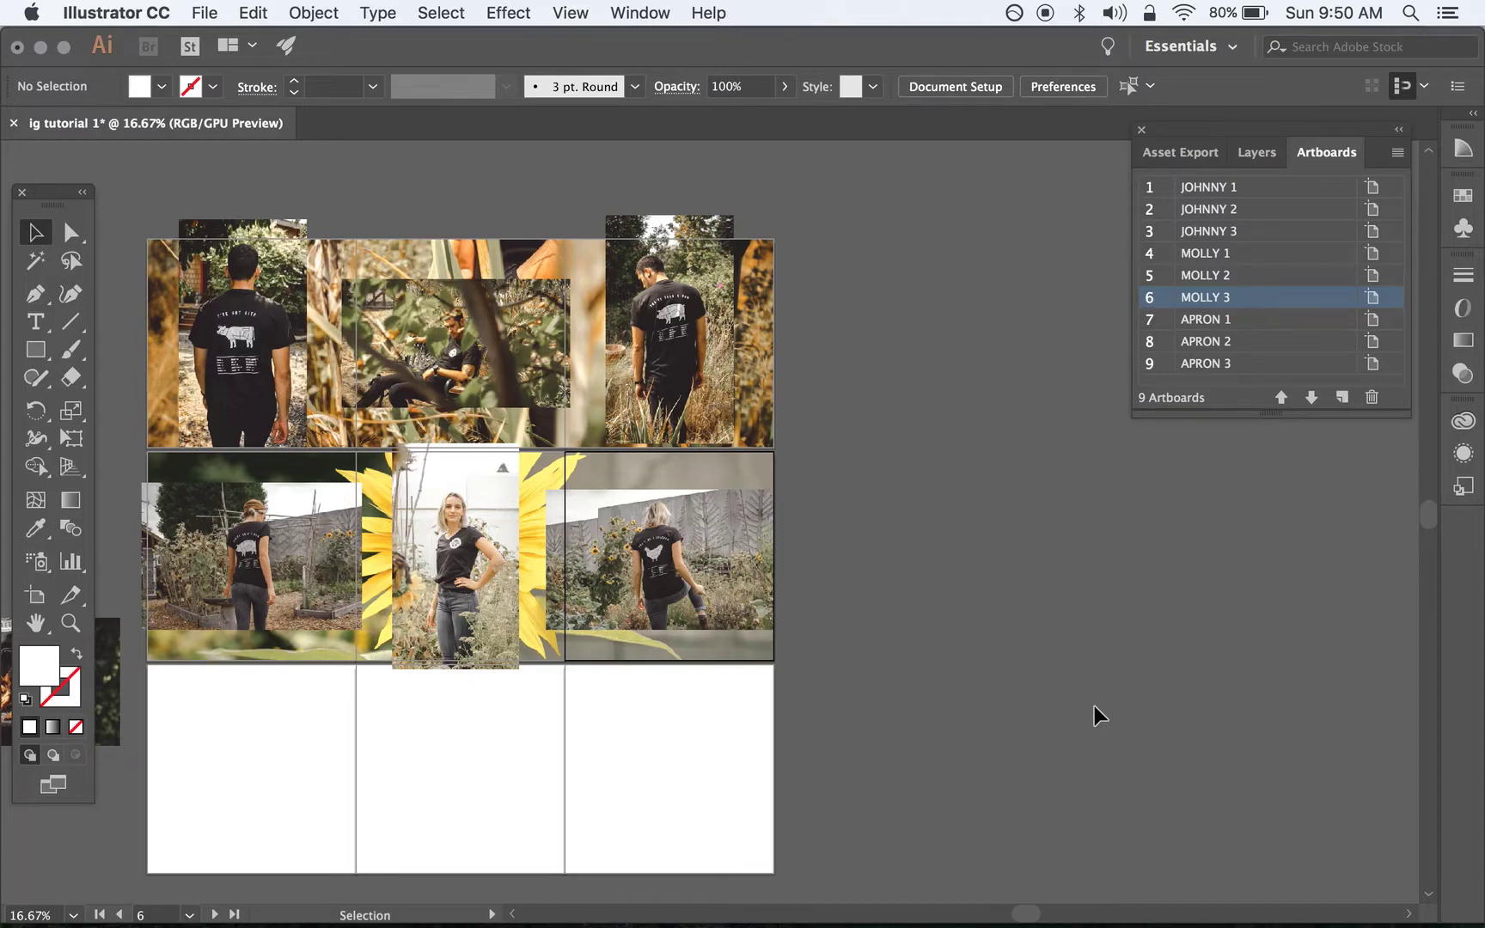
Nudge the centre photo up and crop its top to the middle row's edge
scroll(1093, 705, "left", 5)
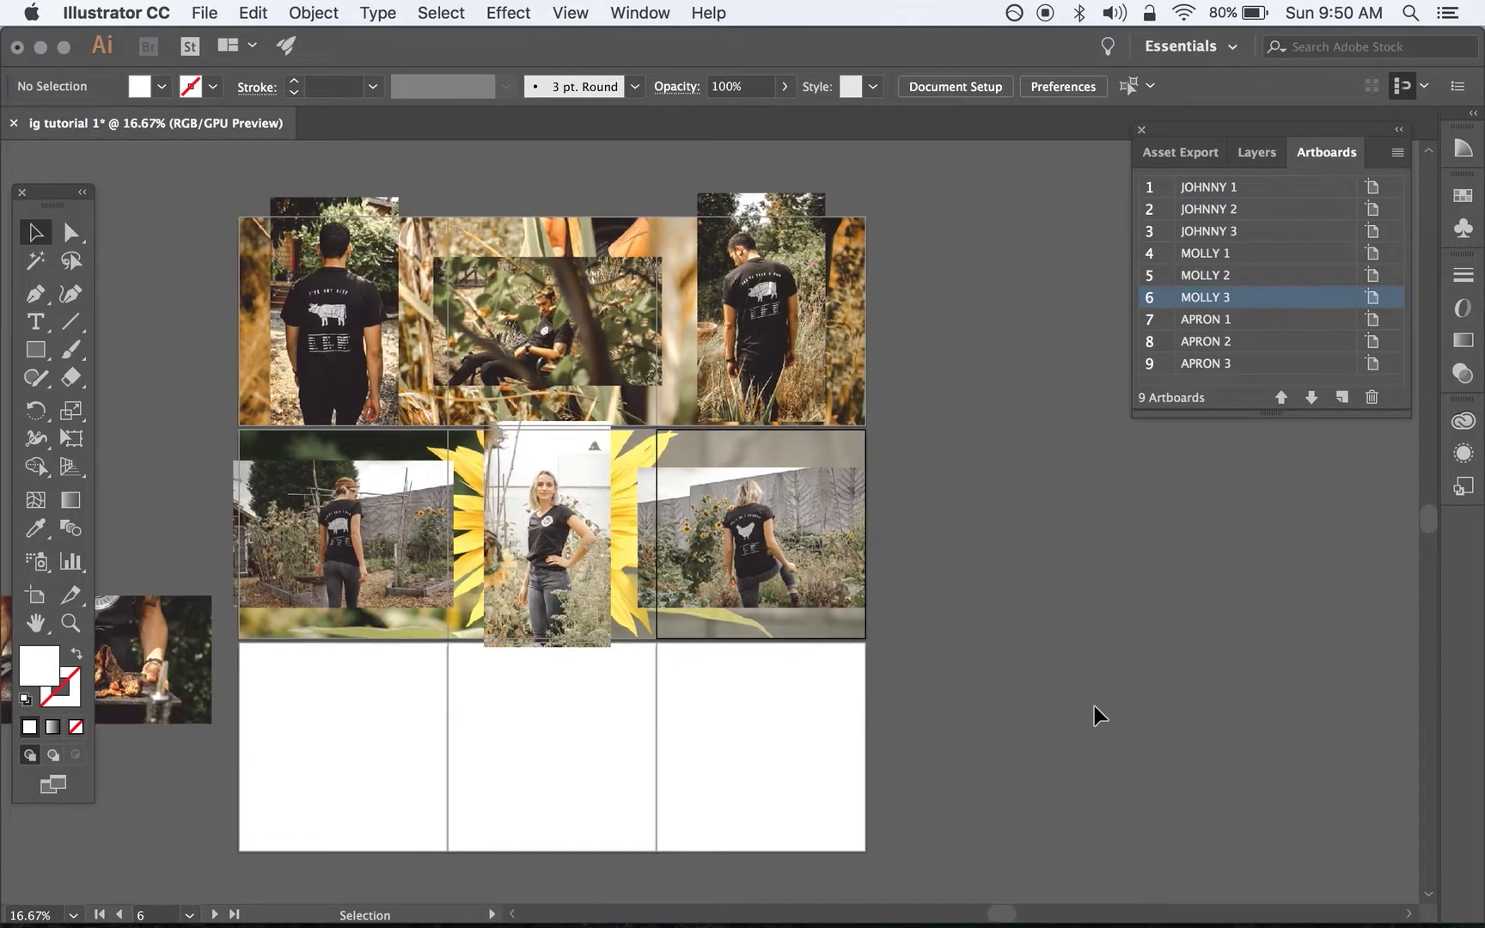
left_click(584, 537)
key("super+equal")
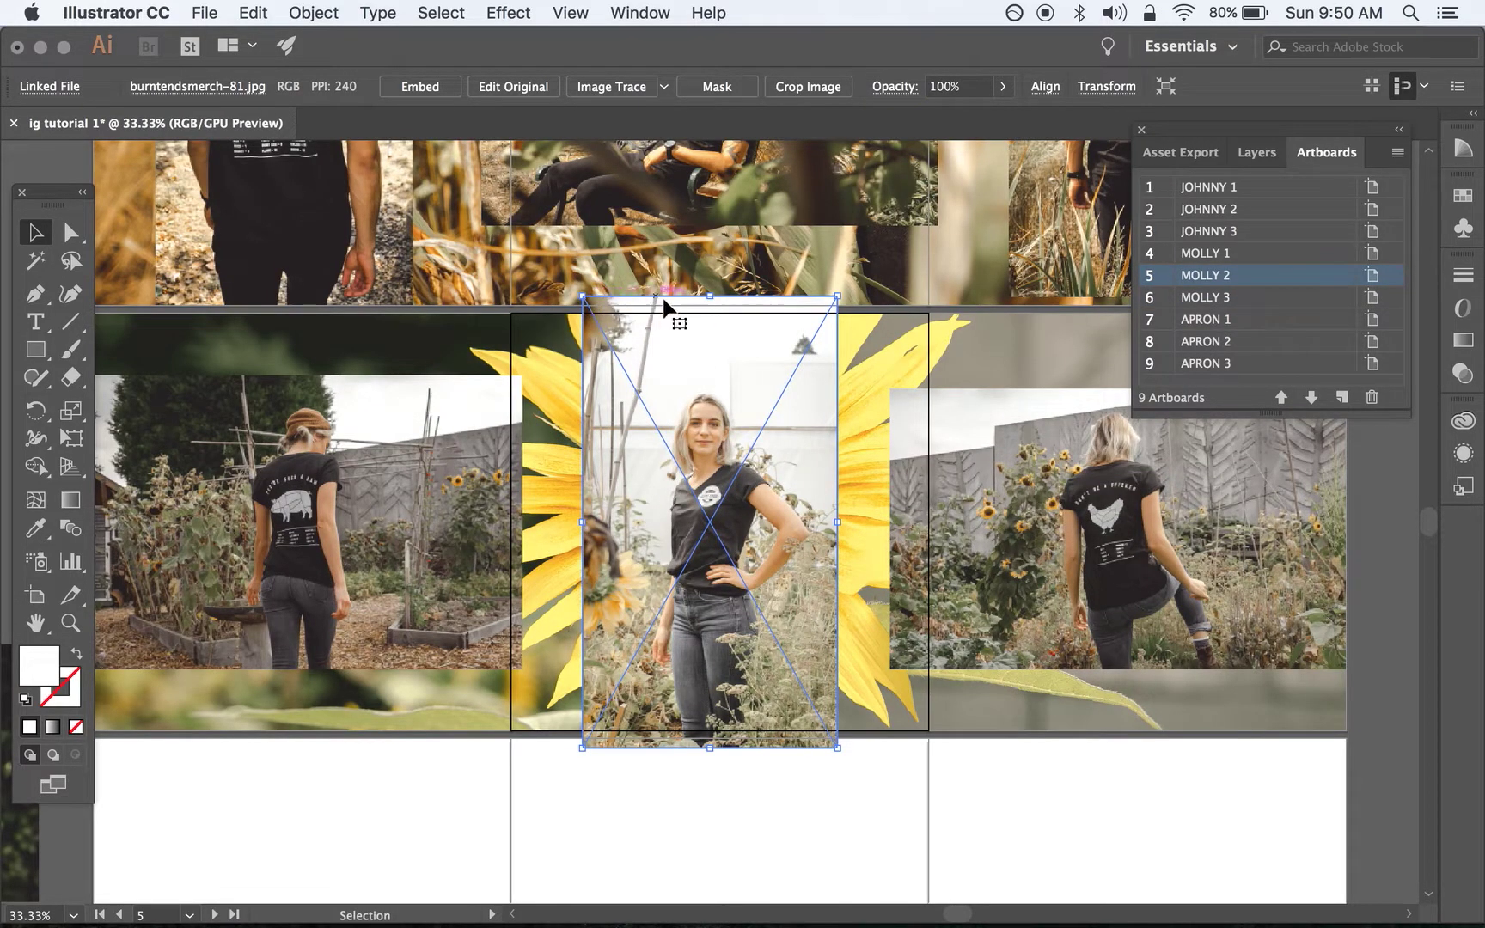
left_click_drag(746, 507, 746, 490)
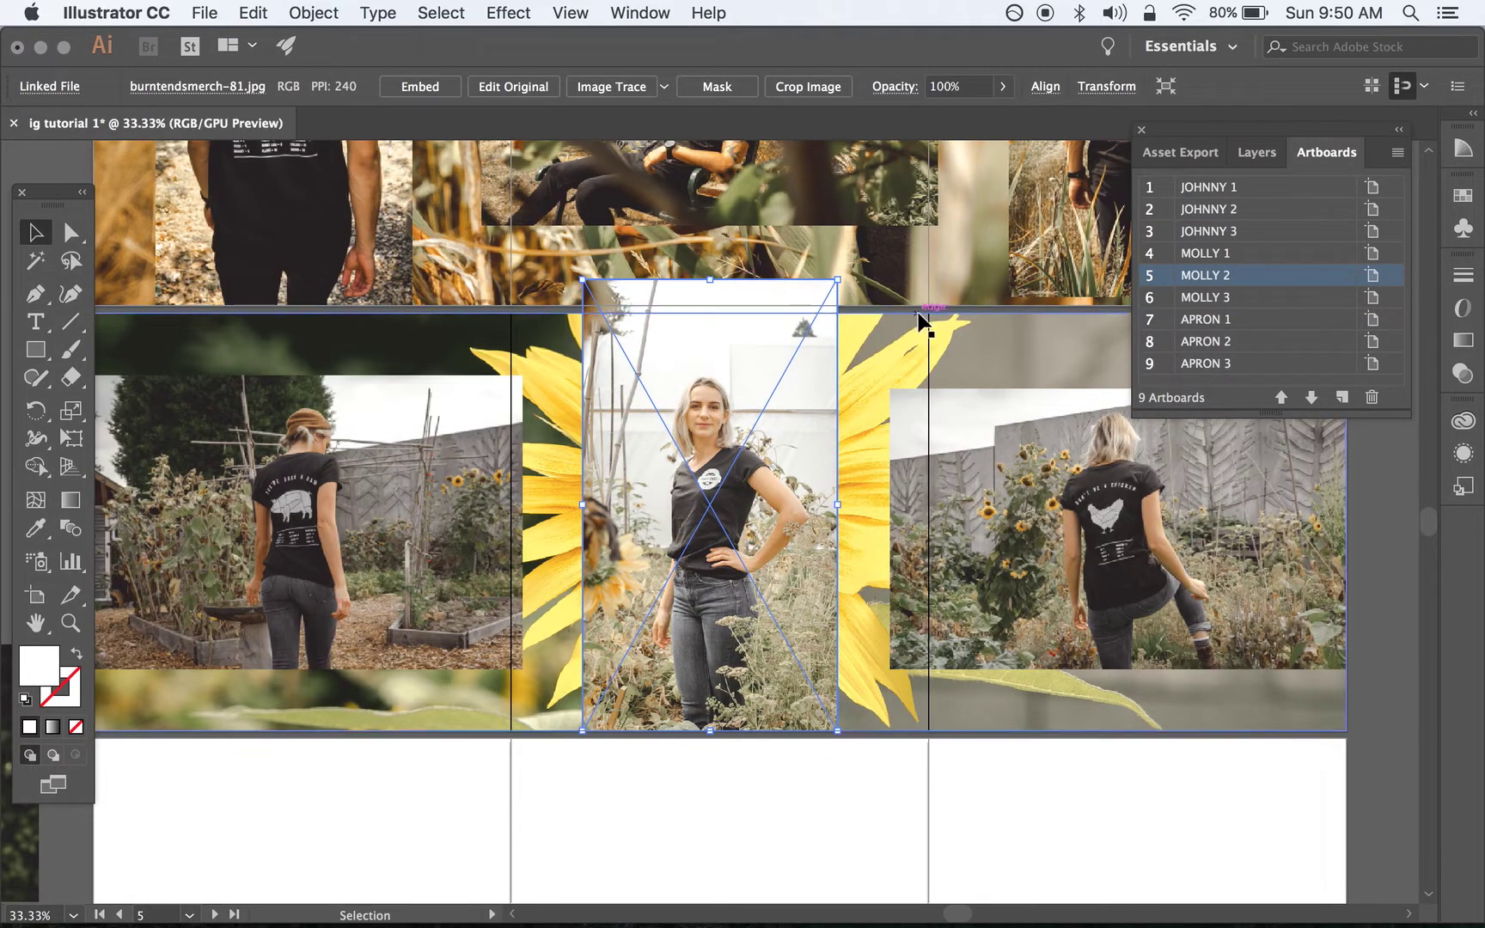
left_click(796, 89)
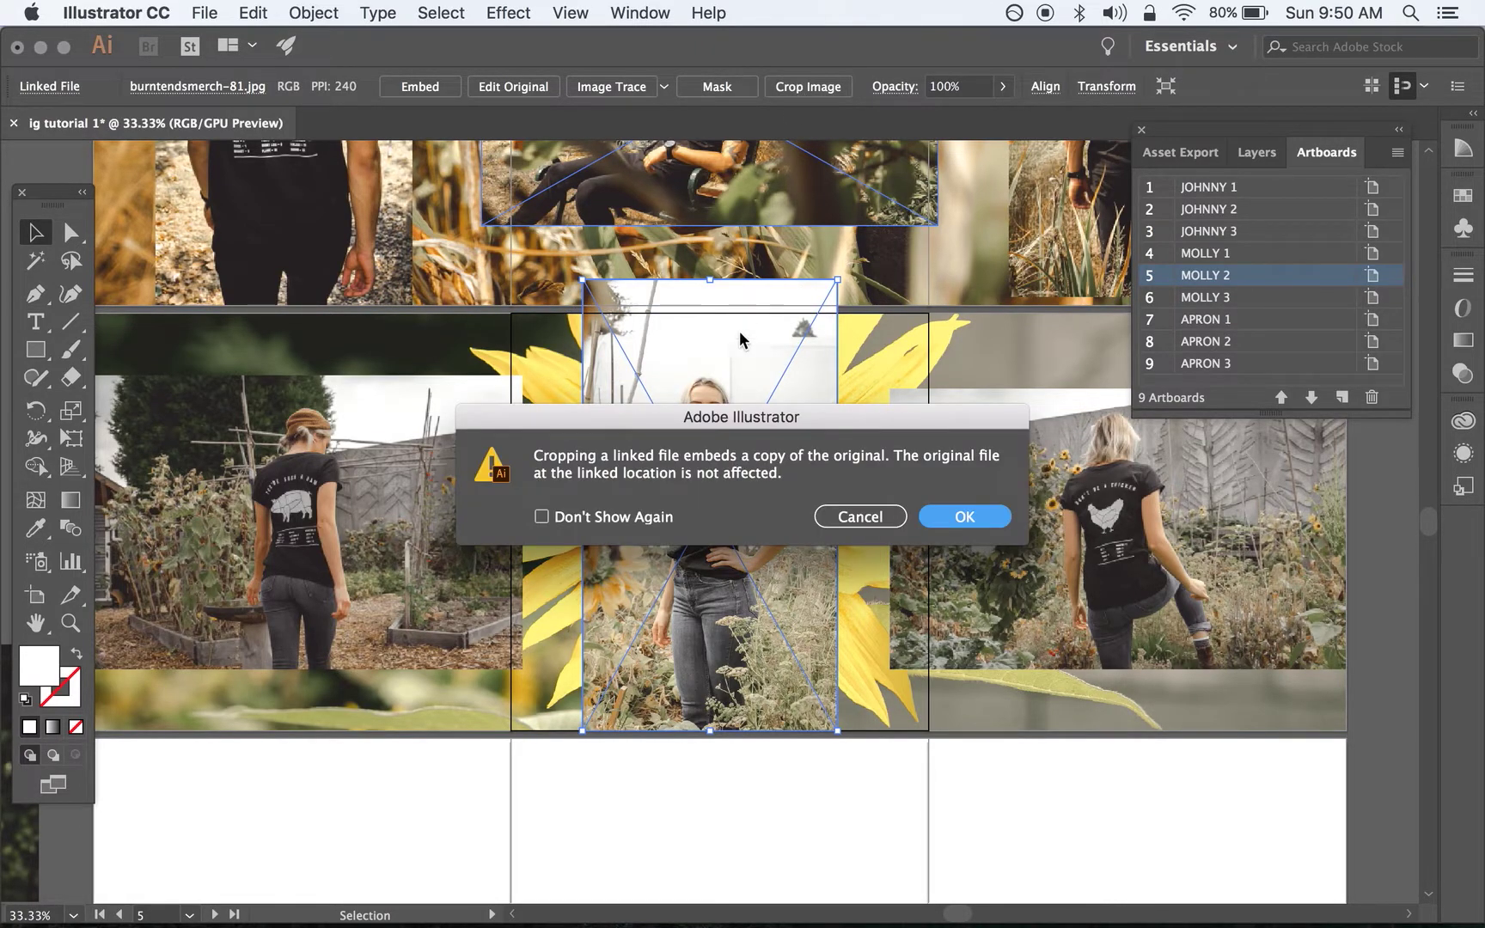
left_click(947, 511)
left_click_drag(711, 284, 709, 320)
key("Return")
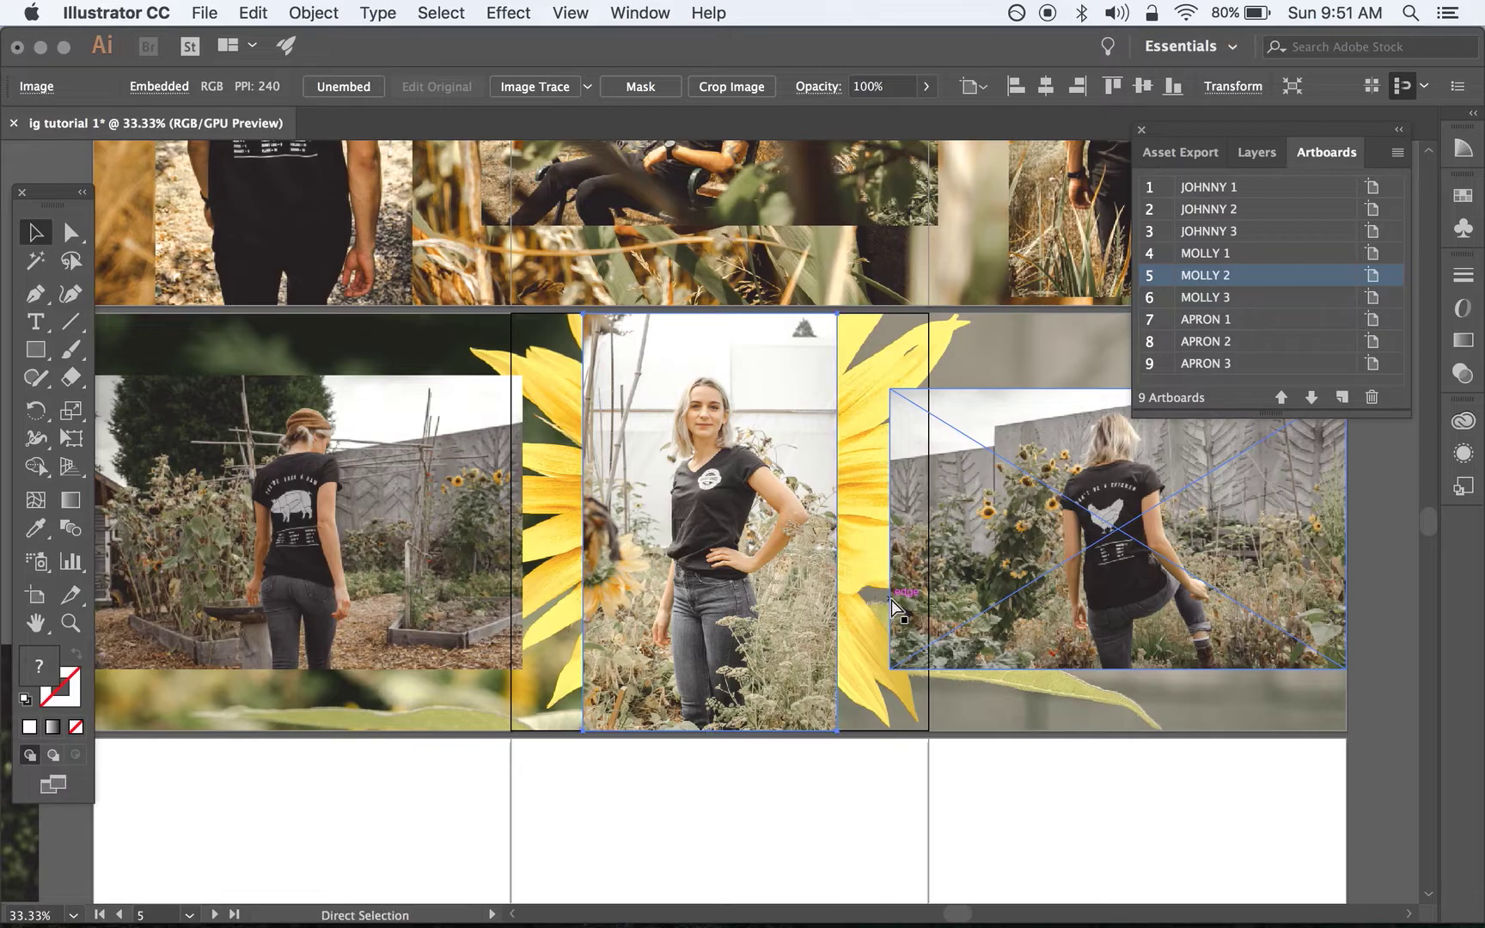
key("super+minus")
key("super+minus")
left_click(1222, 654)
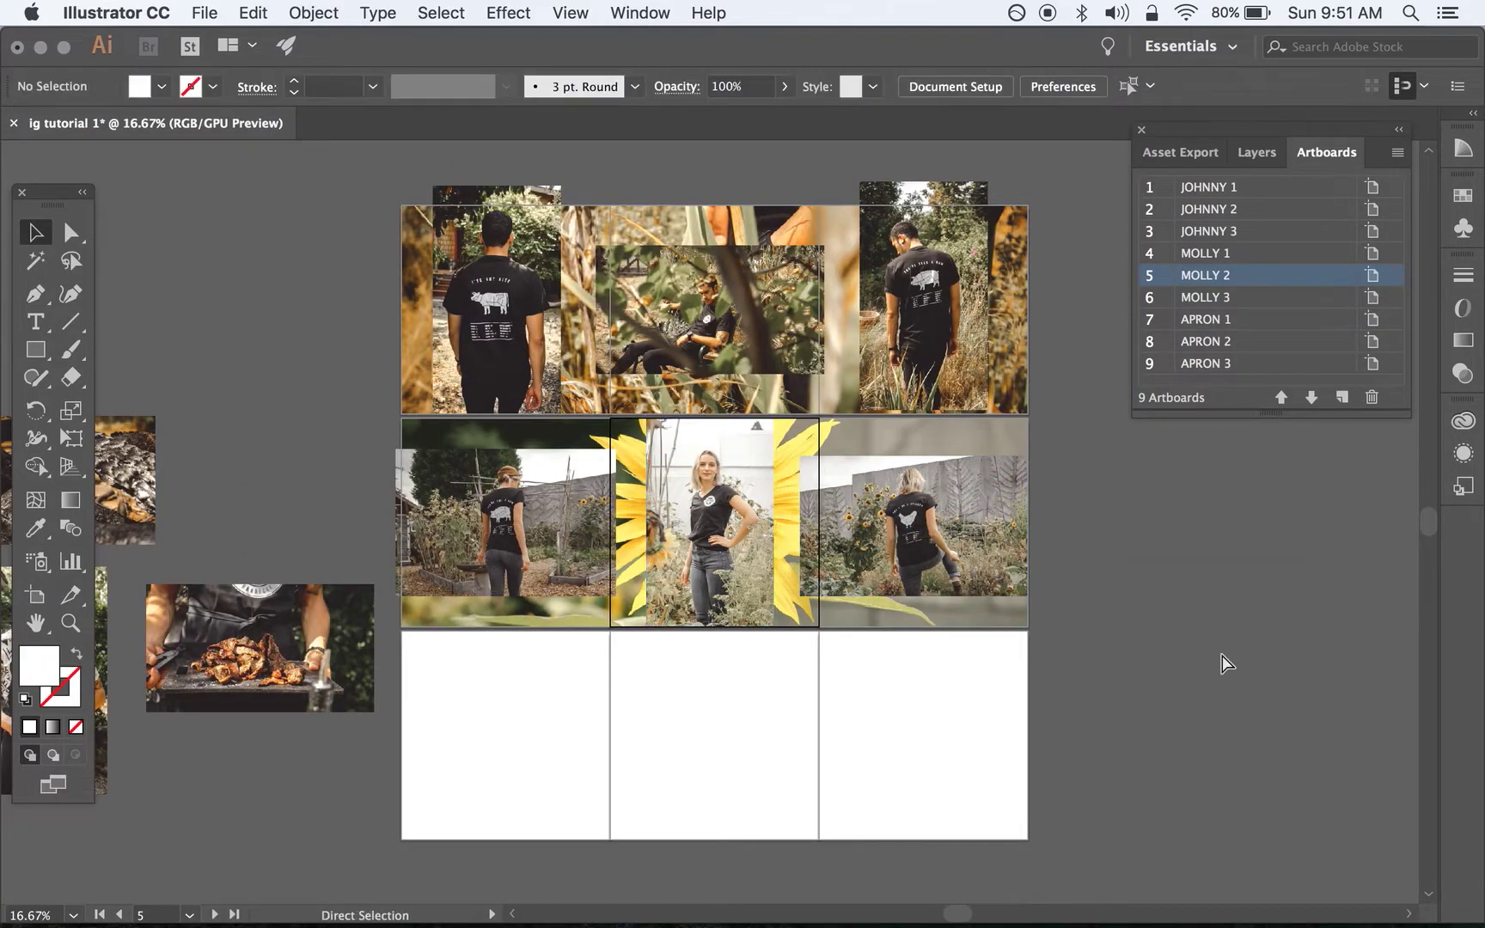
Move the charred-wood photo onto the bottom row and enlarge it across APRON 1–3
key("super+minus")
scroll(1222, 654, "left", 3)
left_click_drag(249, 456, 603, 618)
key("super+plus")
key("super+plus")
scroll(857, 657, "right", 2)
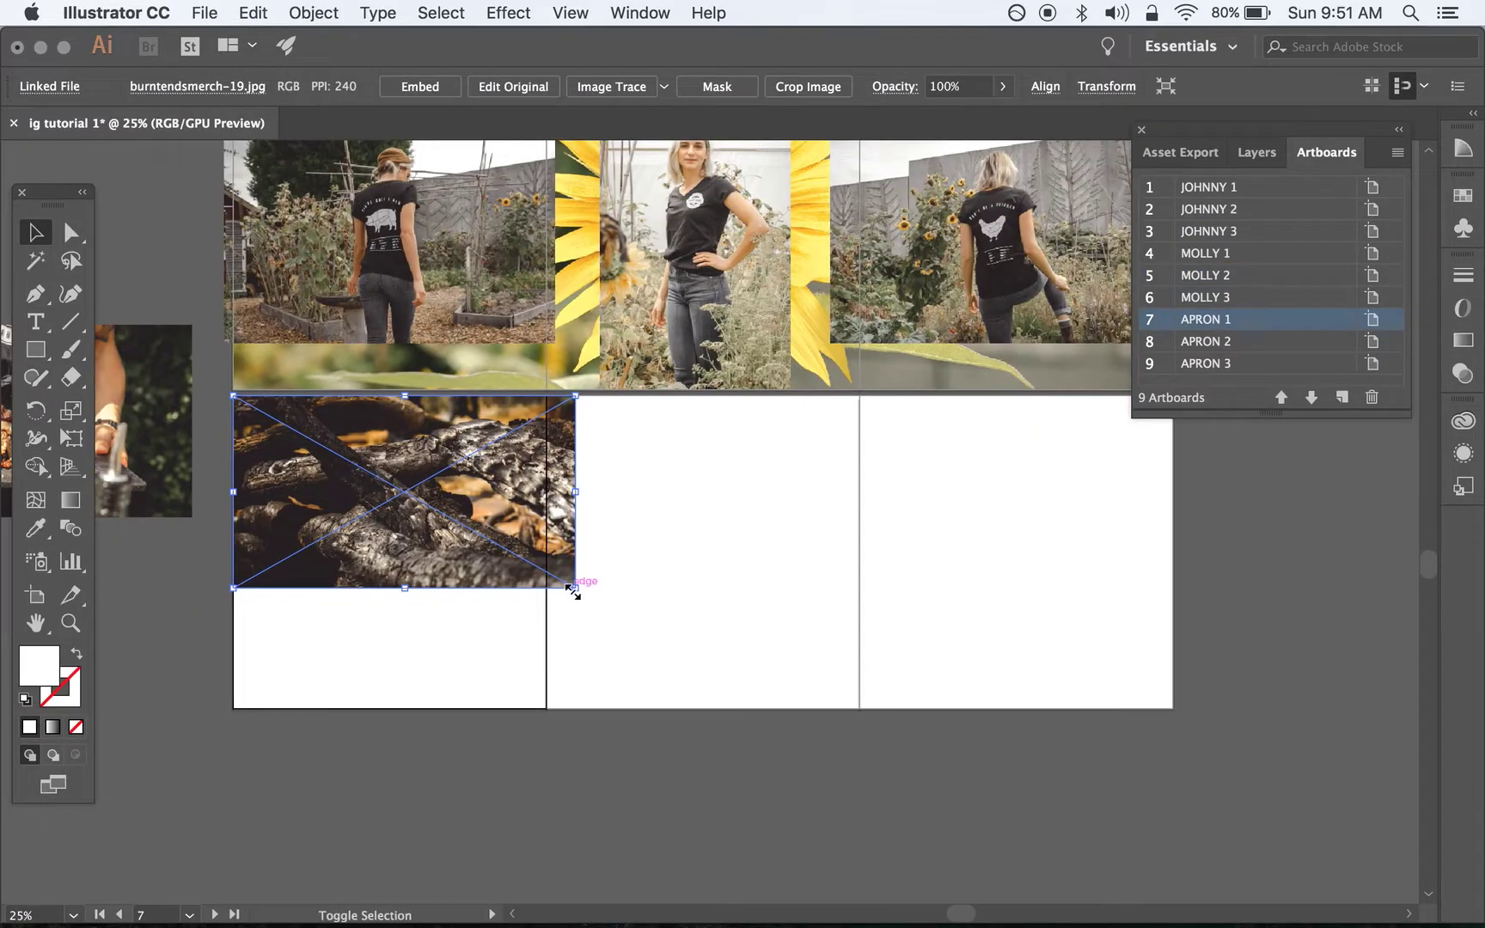
left_click_drag(573, 589, 940, 813)
scroll(941, 813, "down", 3)
scroll(940, 812, "right", 1)
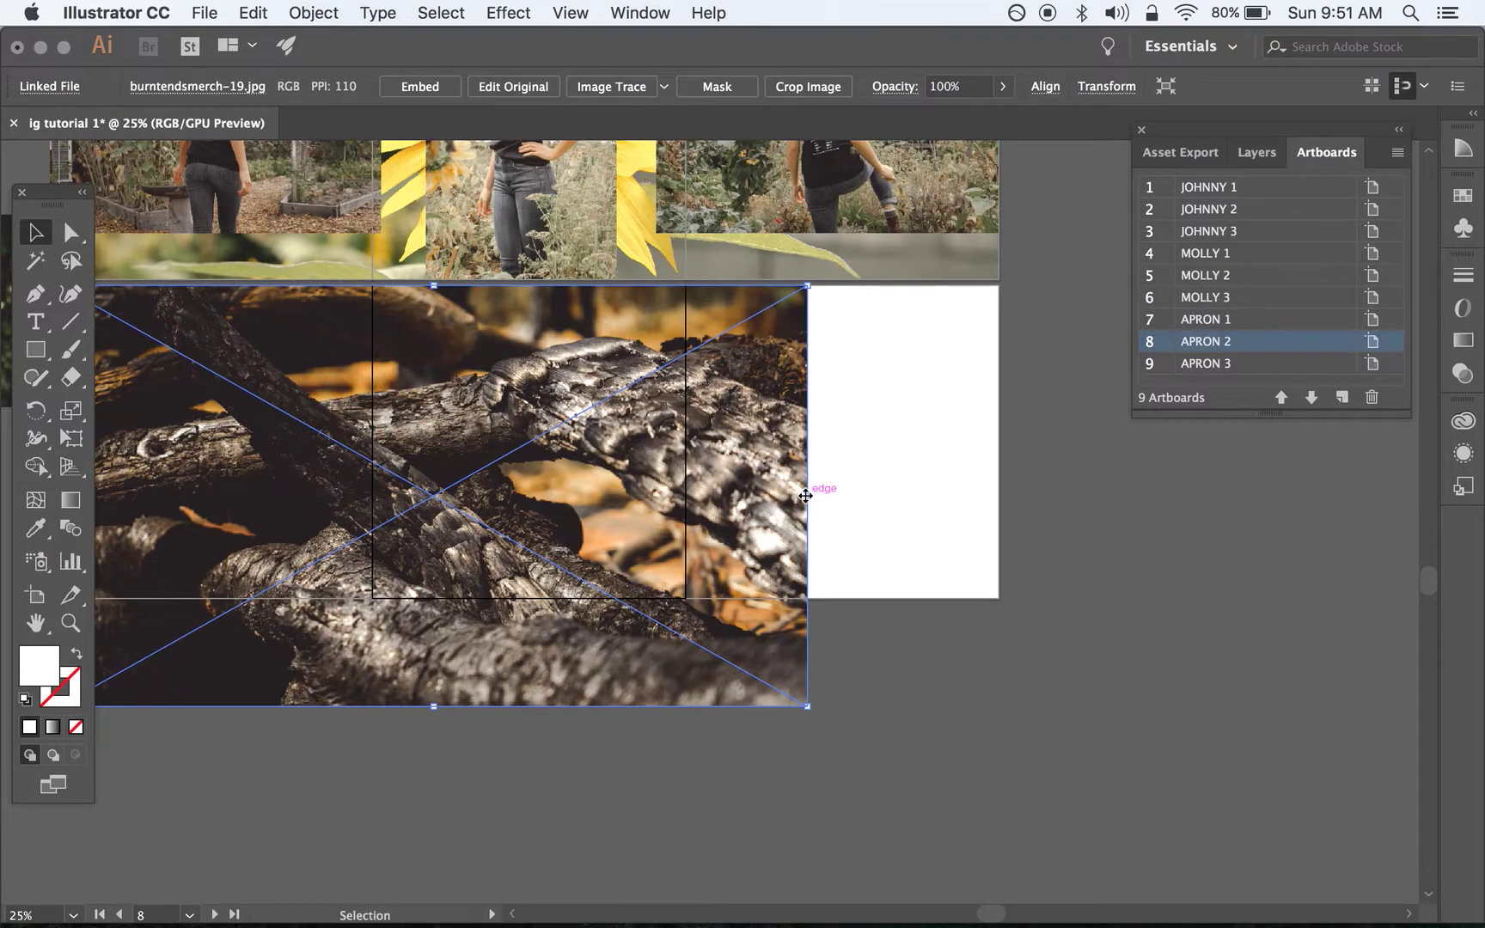
left_click_drag(805, 496, 997, 496)
key("super+minus")
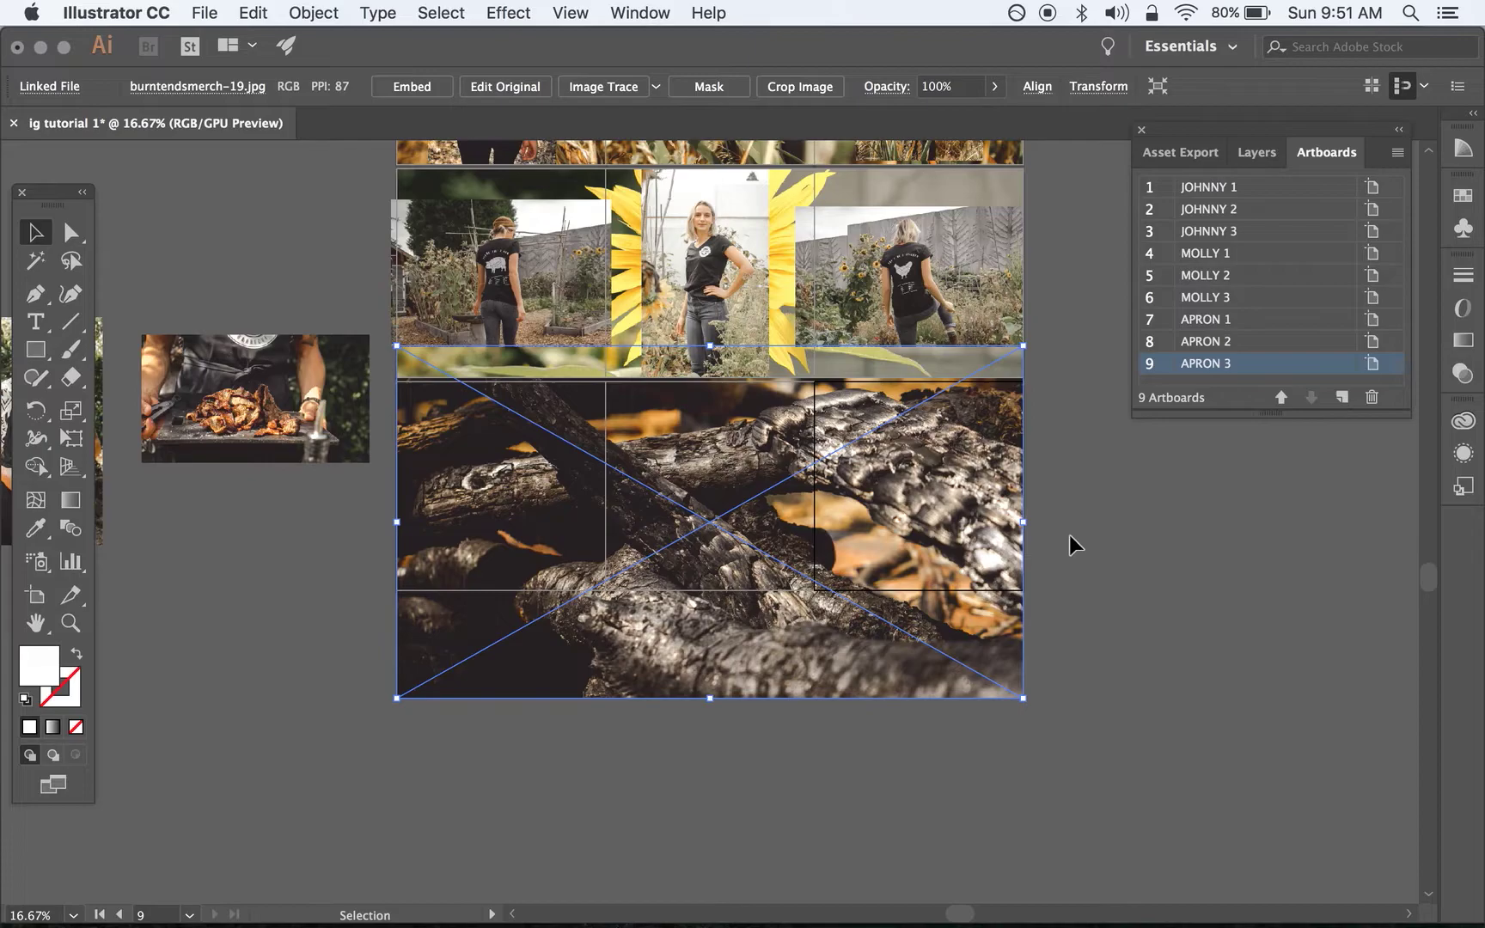
key("shift")
mouse_move(1024, 527)
left_mouse_down()
mouse_move(748, 486)
mouse_move(1050, 528)
mouse_move(1023, 534)
left_mouse_up()
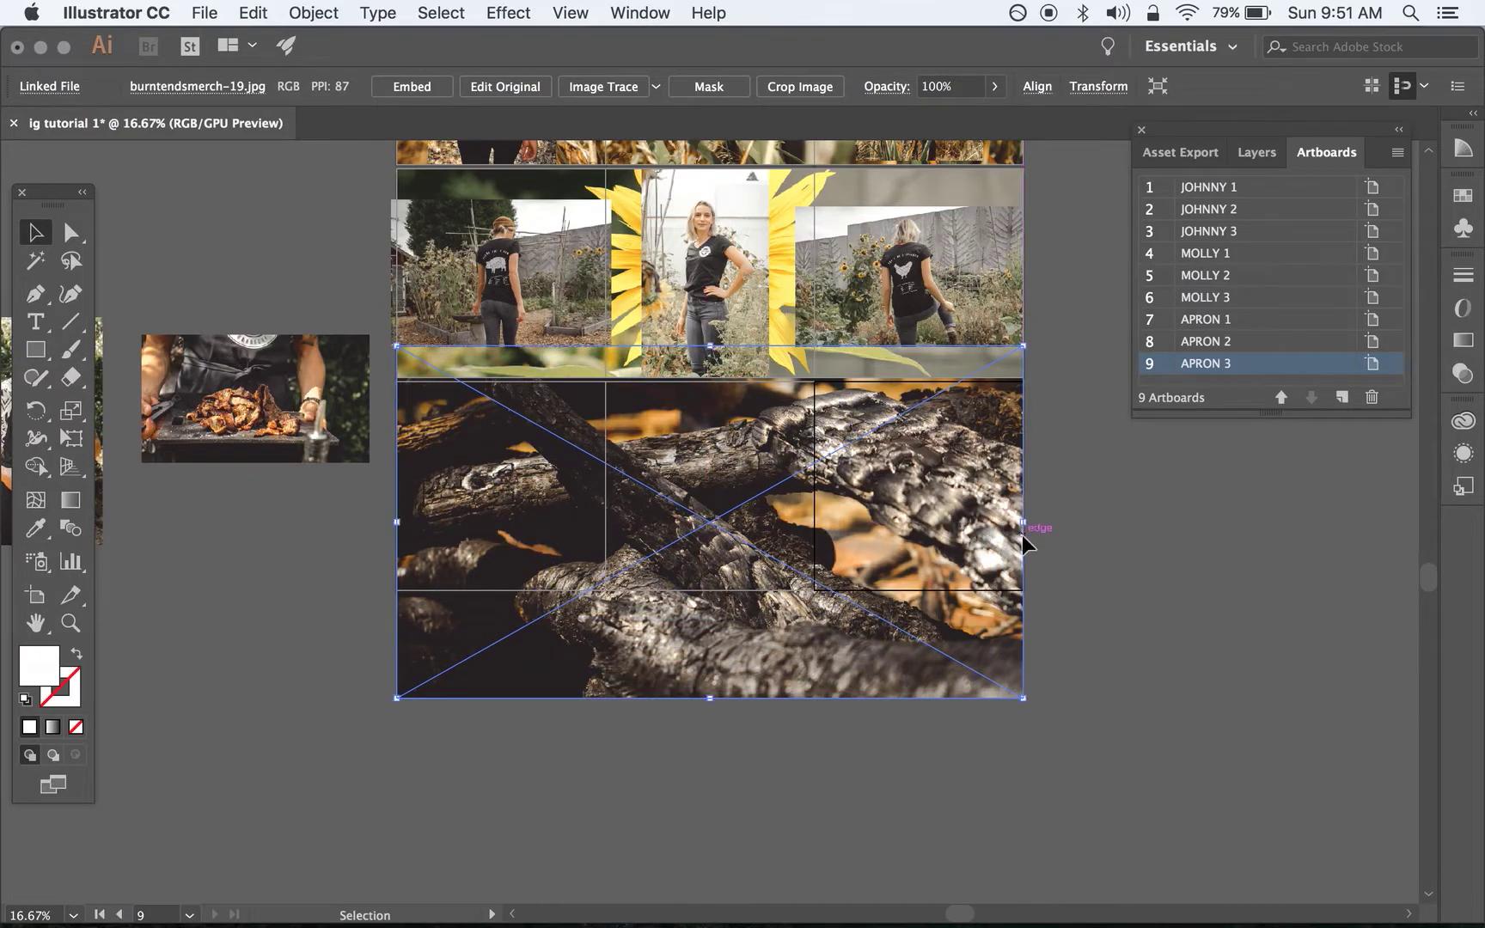
Crop the wood photo to the bottom row (3239 × 1080 px) and undo an accidental shrink
left_click(799, 87)
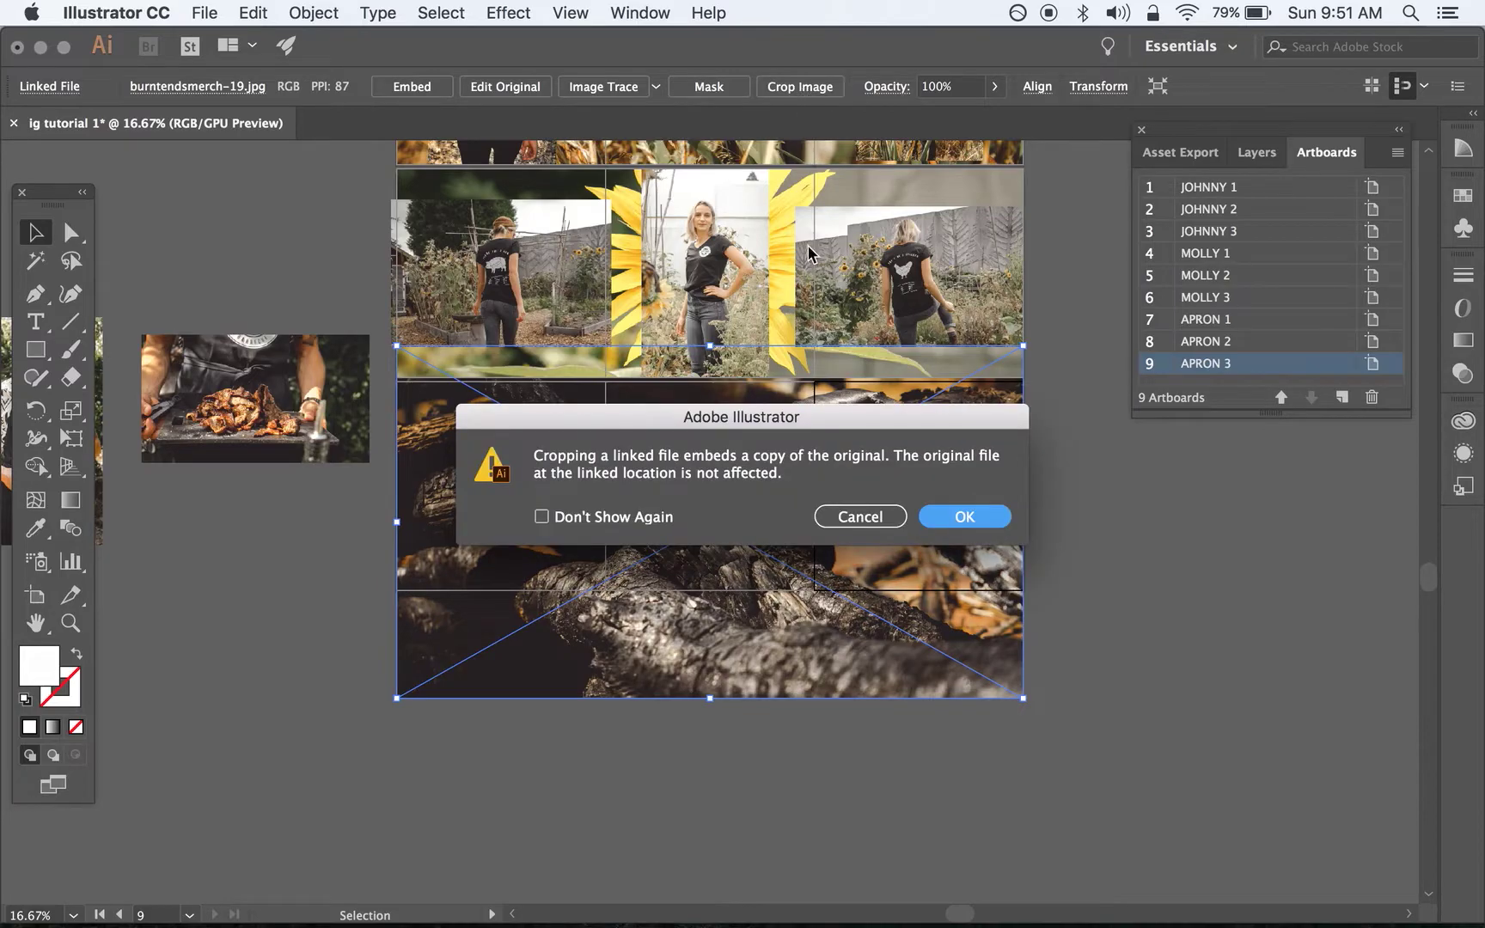
left_click(958, 516)
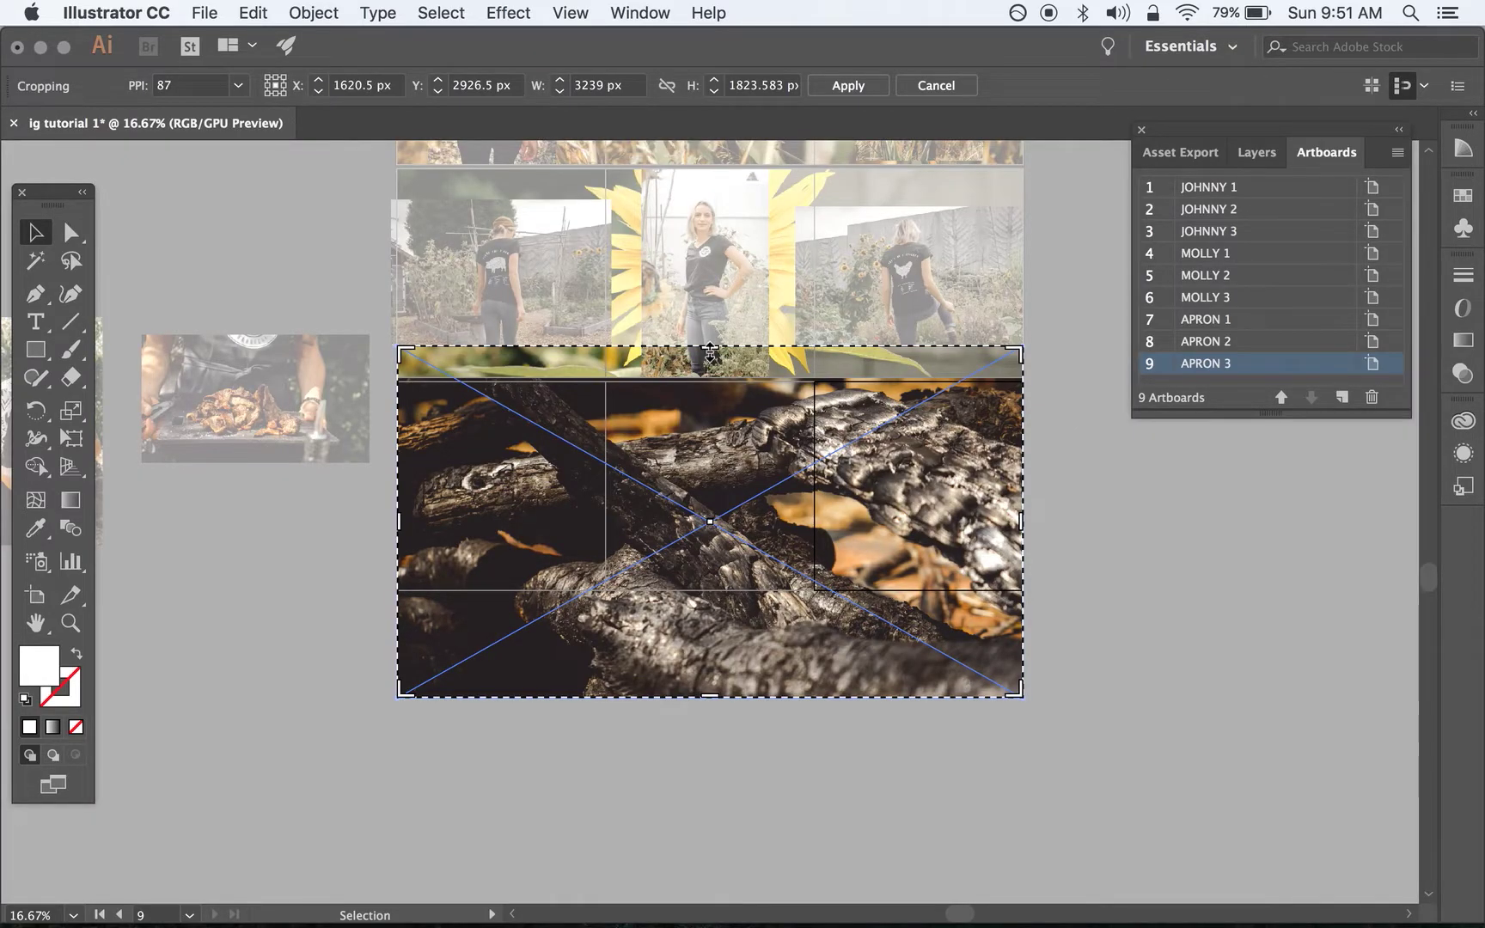
left_click_drag(710, 348, 709, 385)
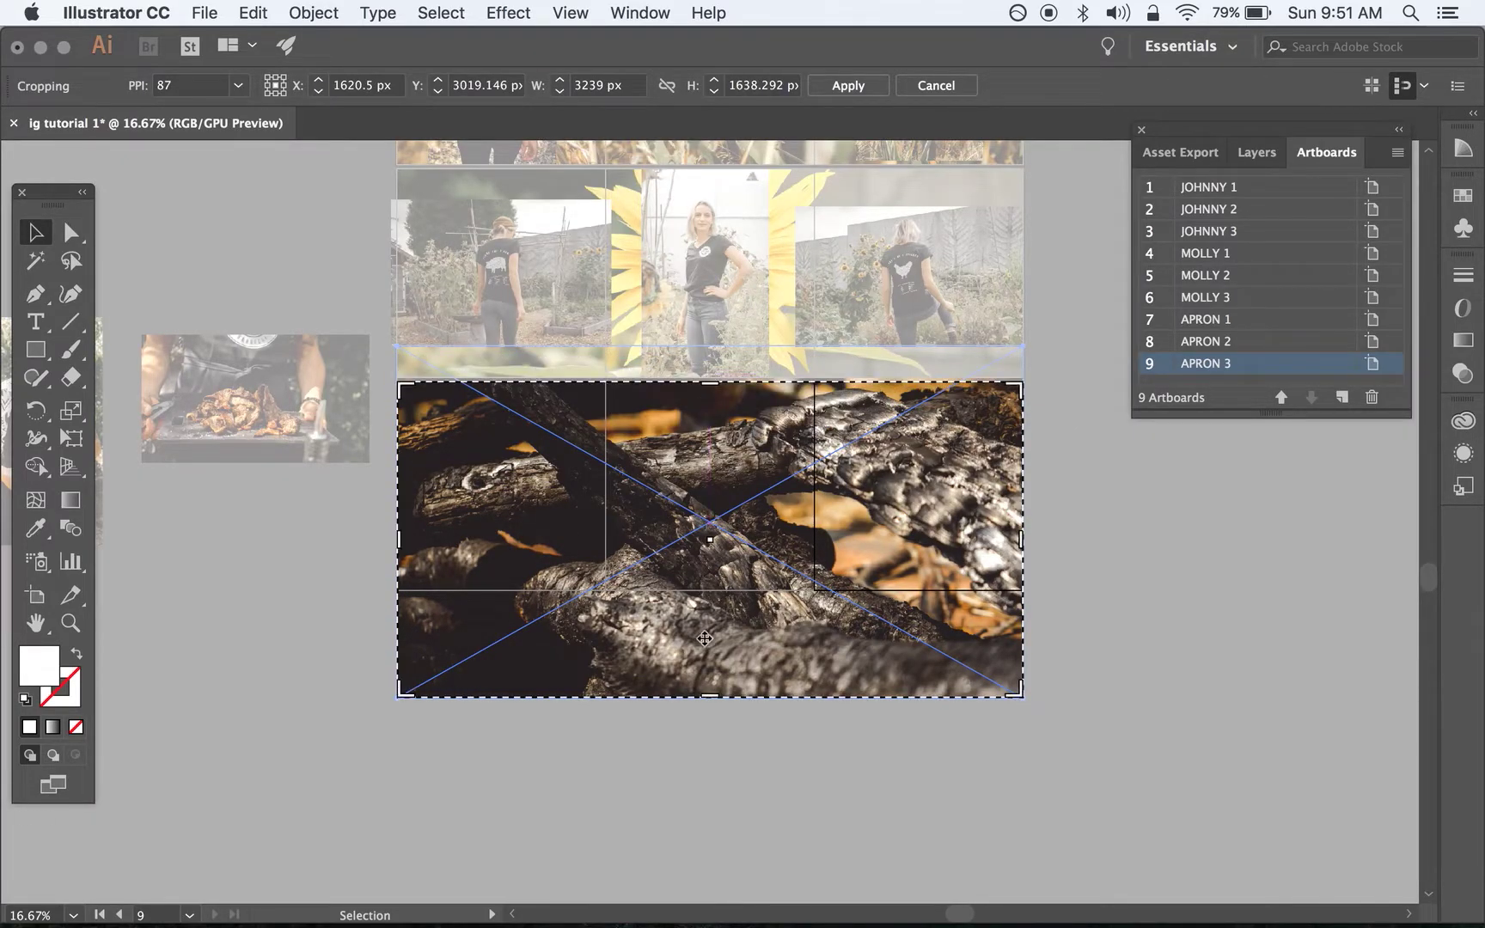
left_click_drag(711, 695, 714, 588)
key("Return")
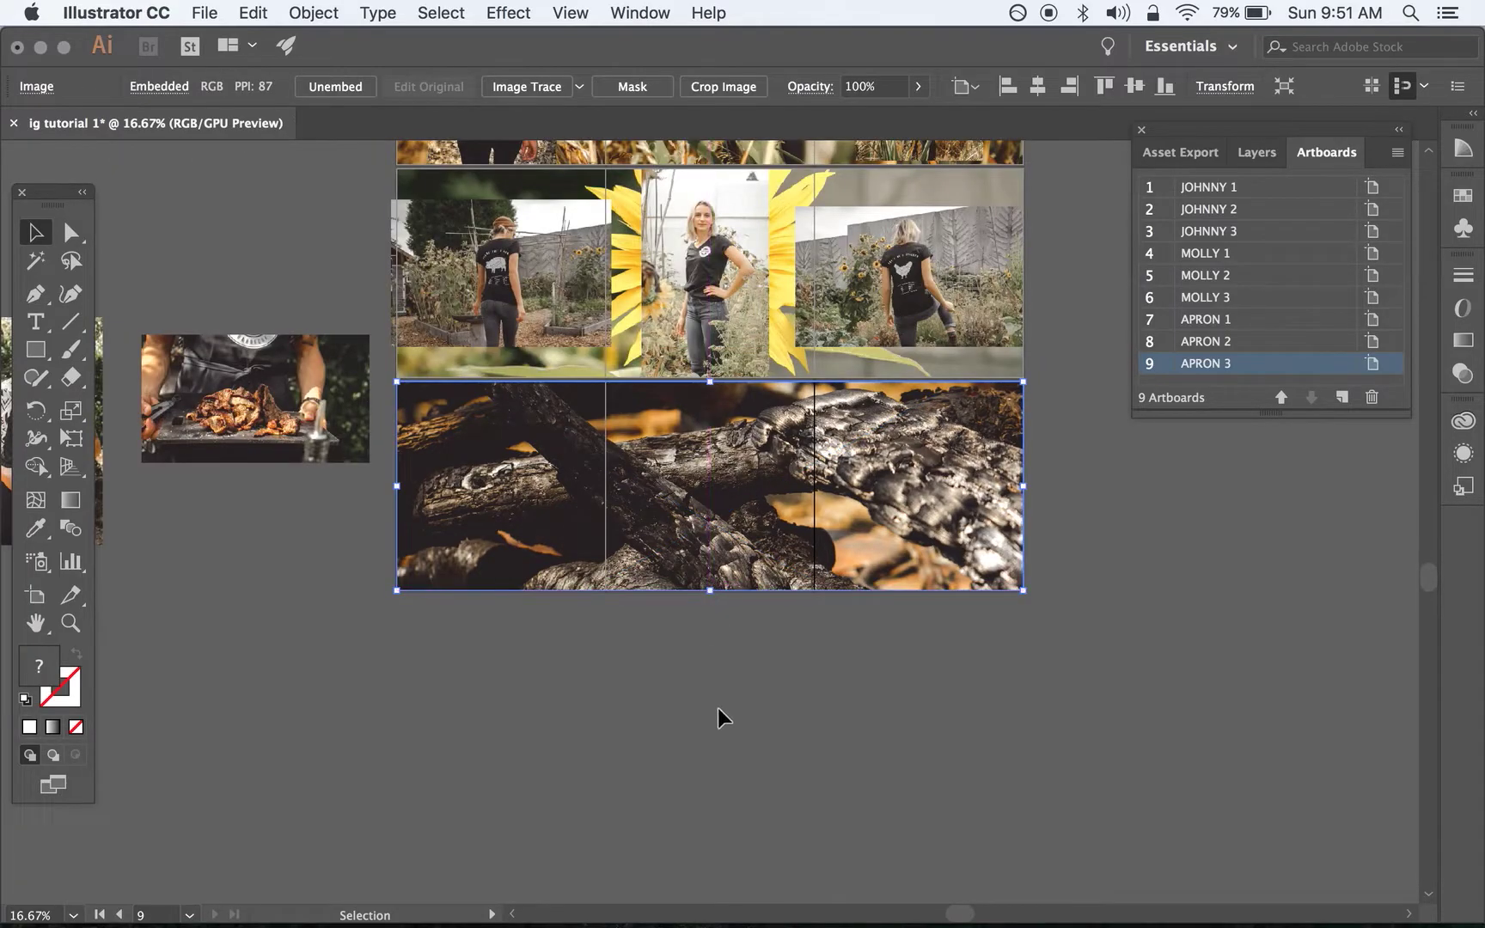
left_click_drag(1025, 583, 533, 566)
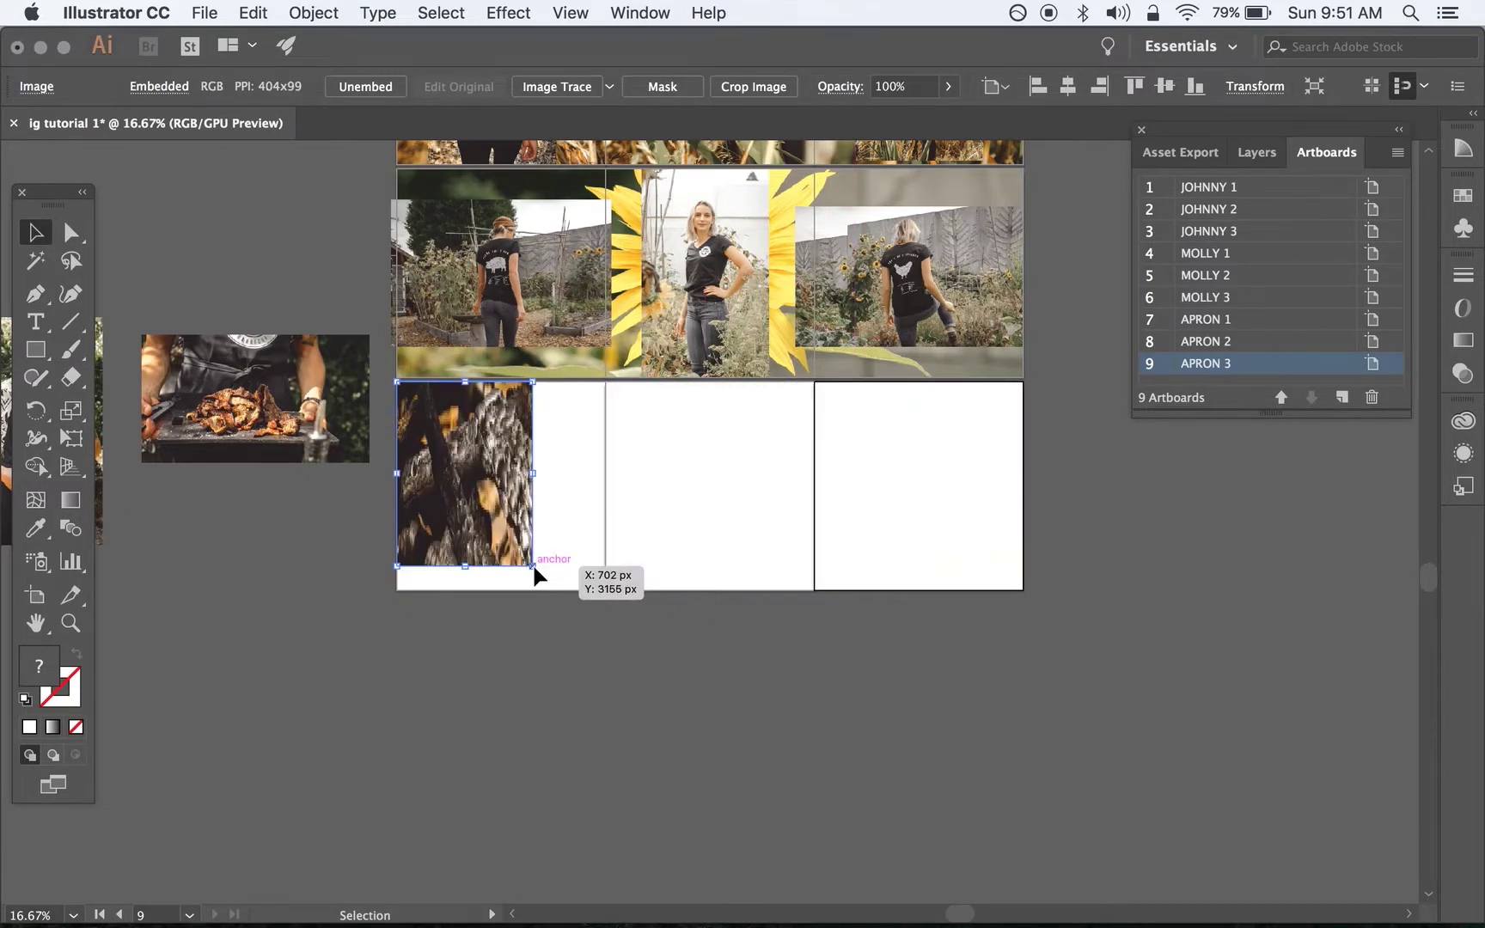
key("super+equal")
key("super+equal")
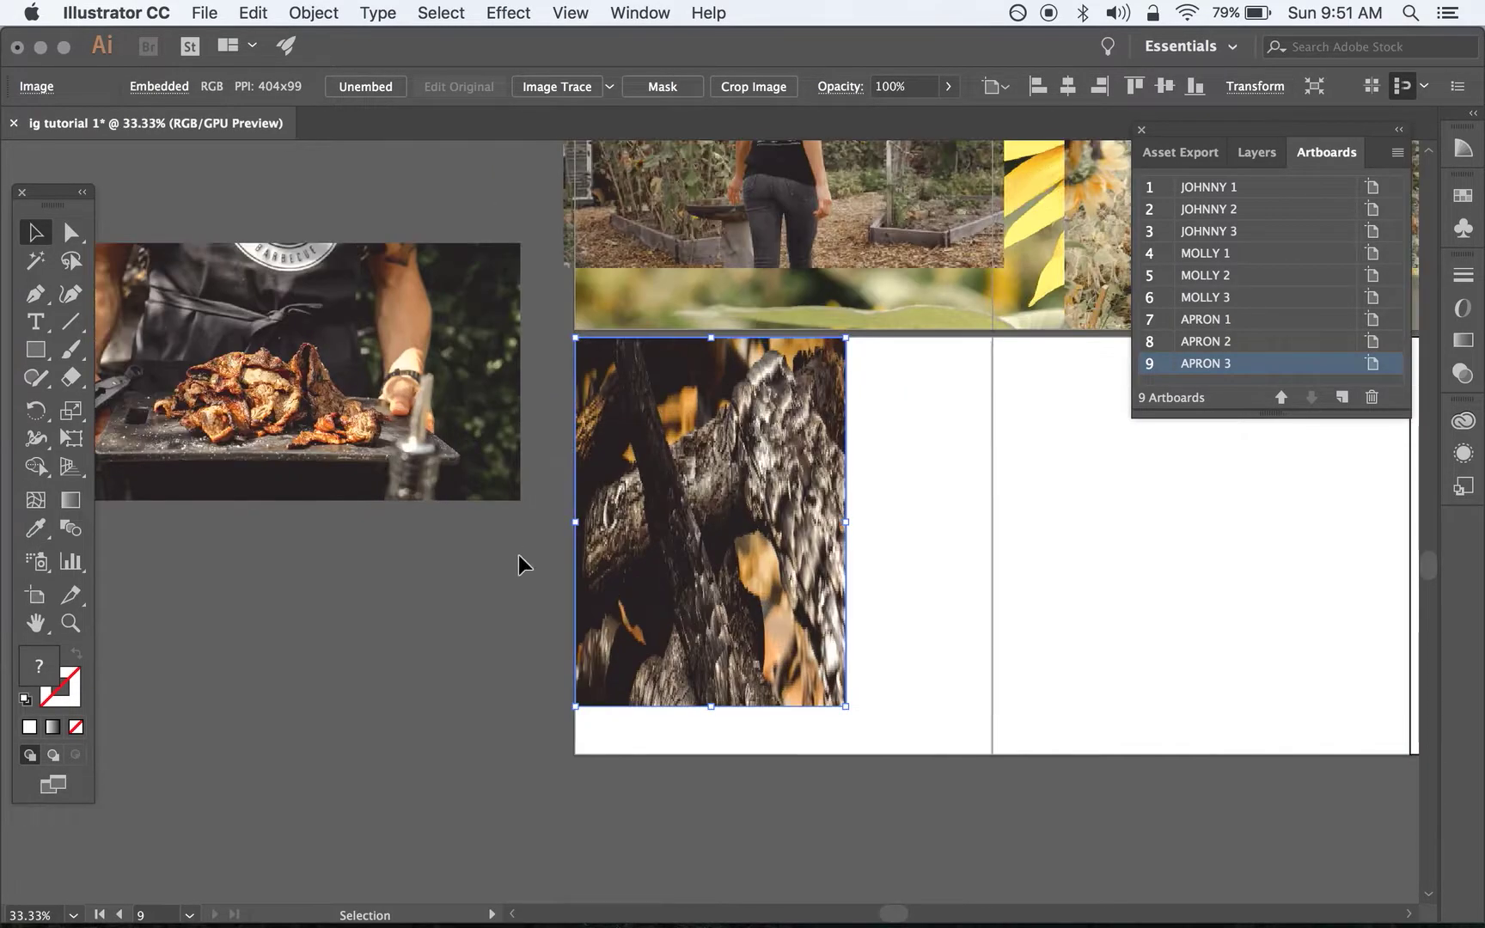
key("super+minus")
key("super+minus")
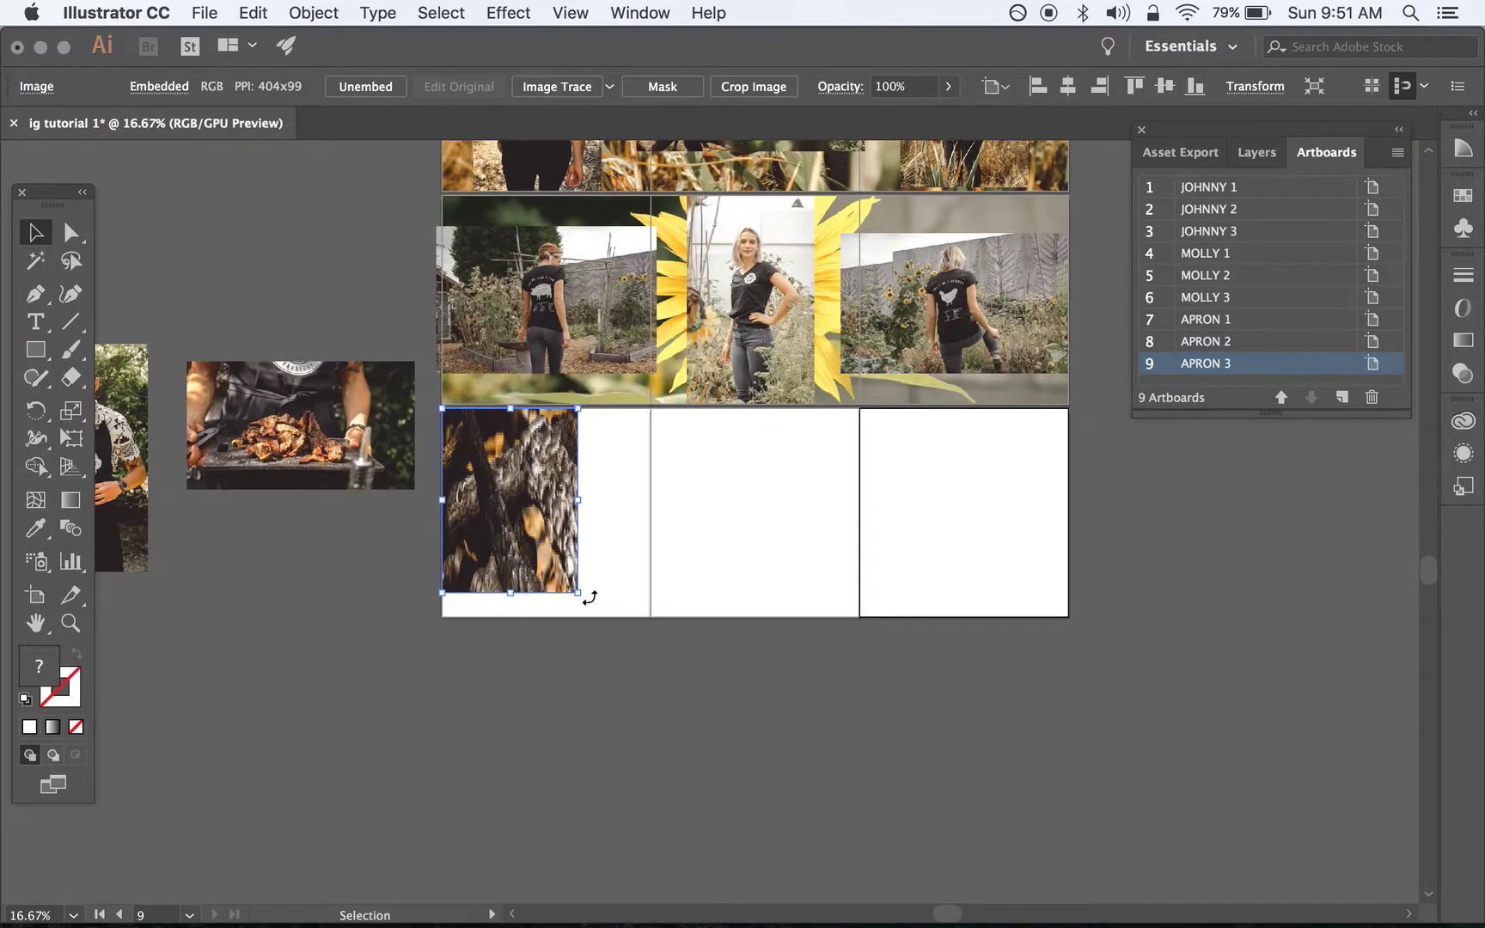
key("super+z")
scroll(515, 631, "left", 5)
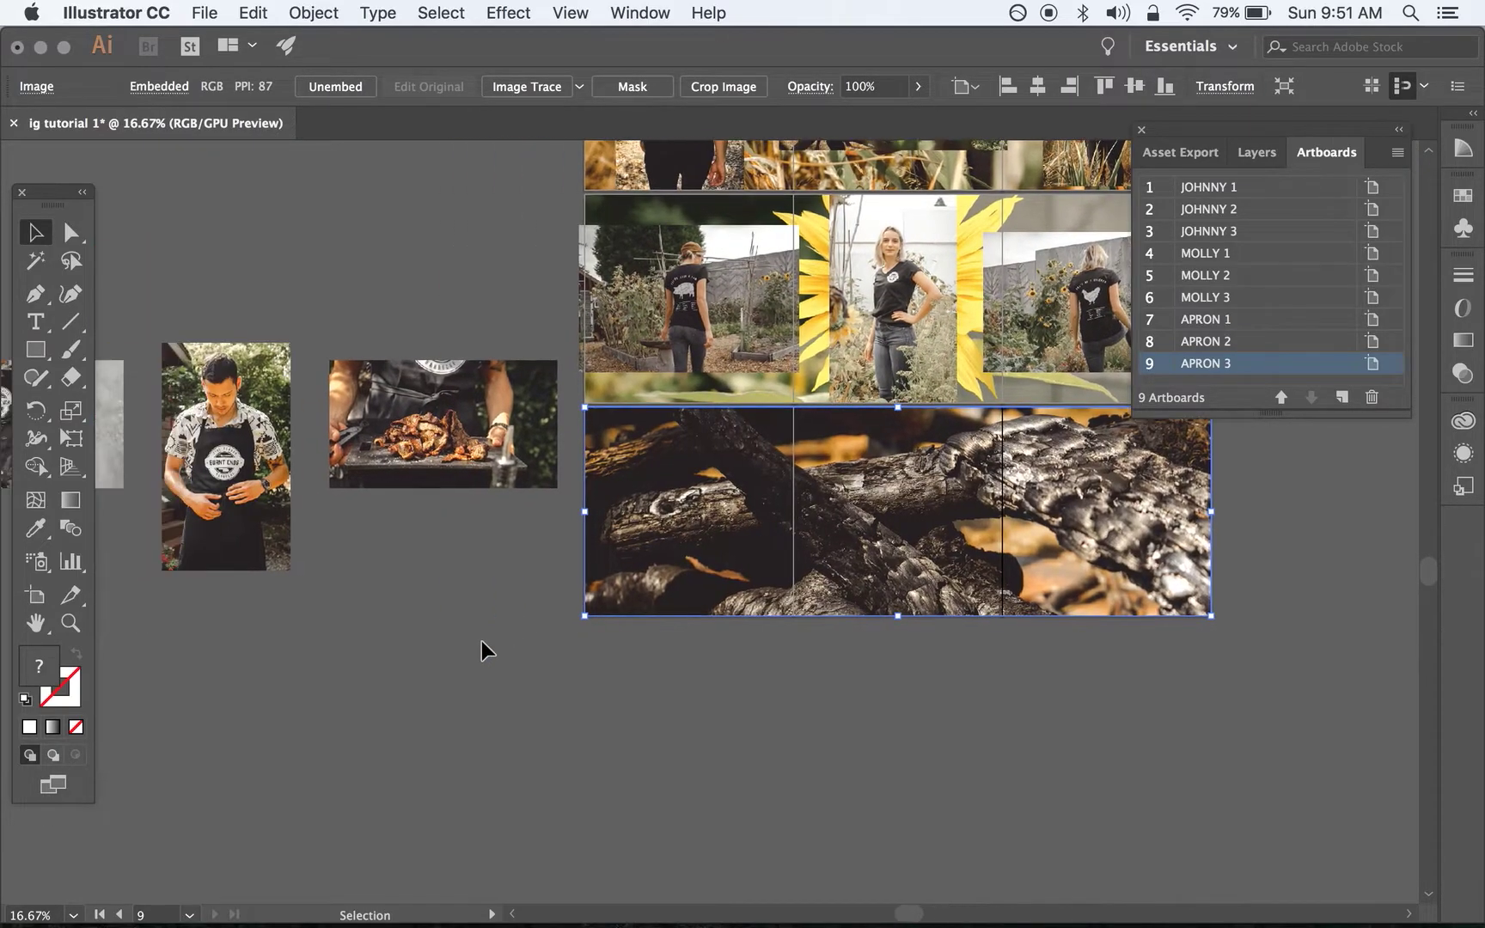
left_click_drag(232, 473, 897, 541)
left_click(905, 733)
left_click_drag(398, 440, 1053, 532)
left_click_drag(110, 432, 799, 518)
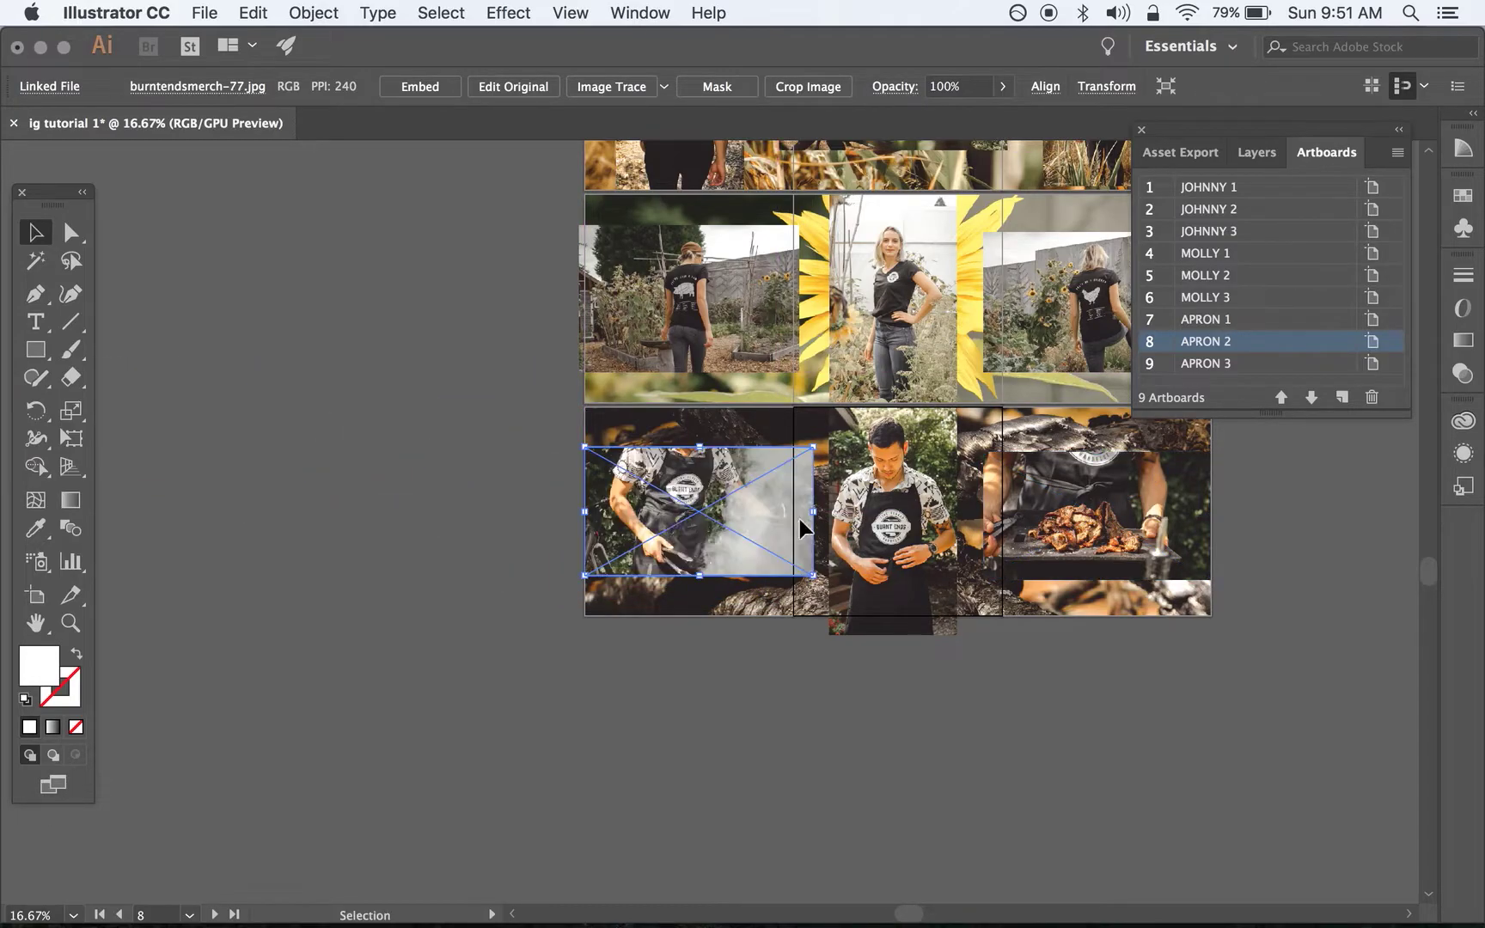
left_click(421, 513)
key("super+minus")
scroll(421, 513, "up", 3)
scroll(421, 513, "right", 2)
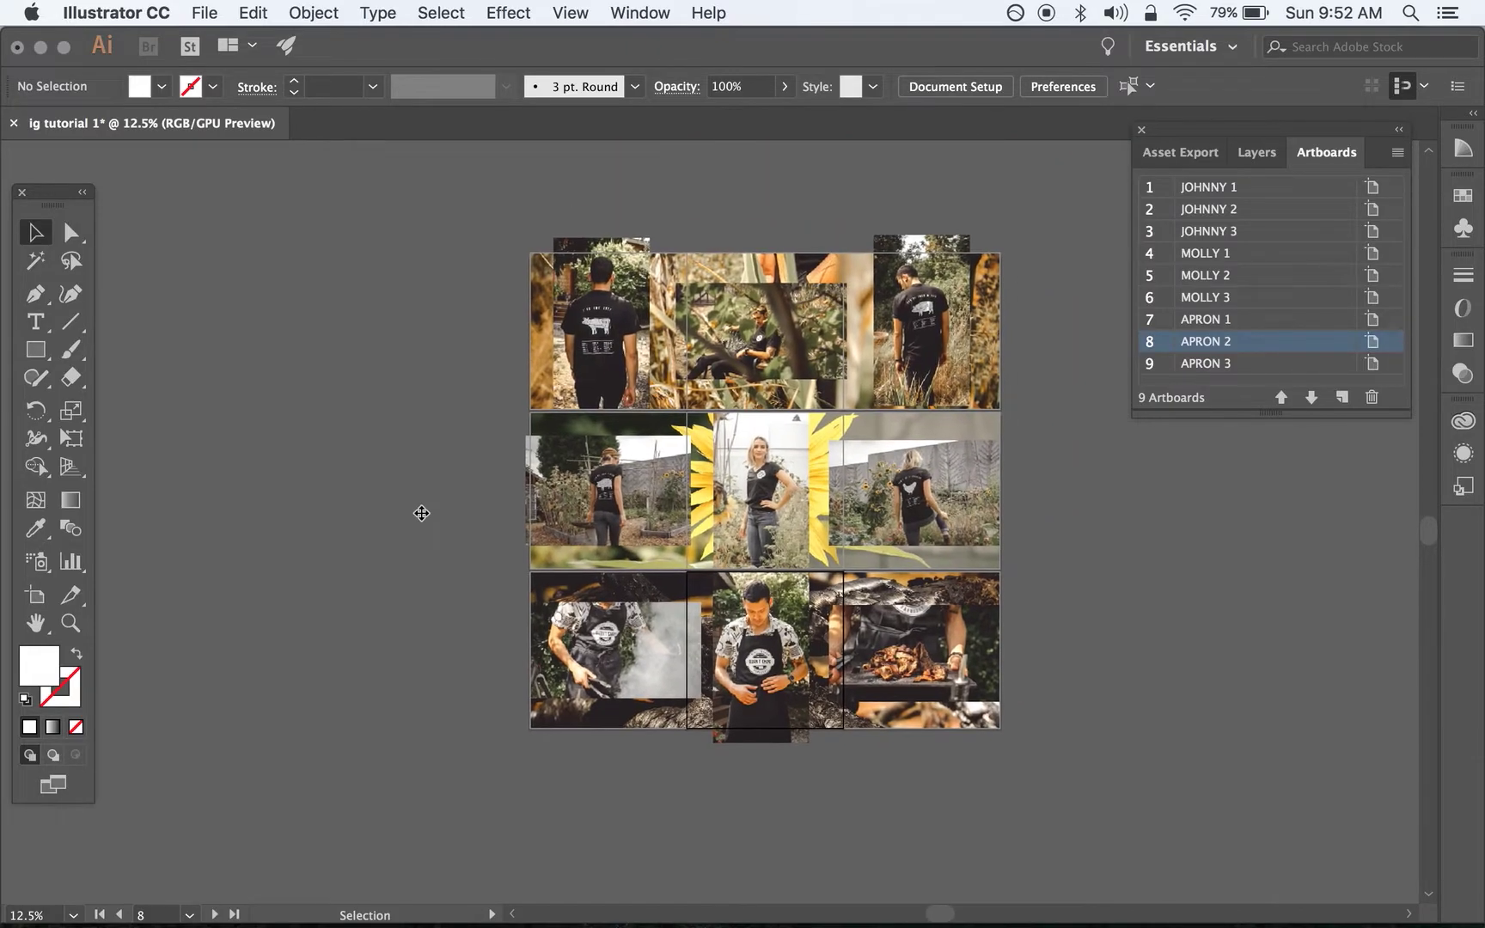
key("super+equal")
scroll(421, 513, "up", 2)
scroll(421, 512, "right", 2)
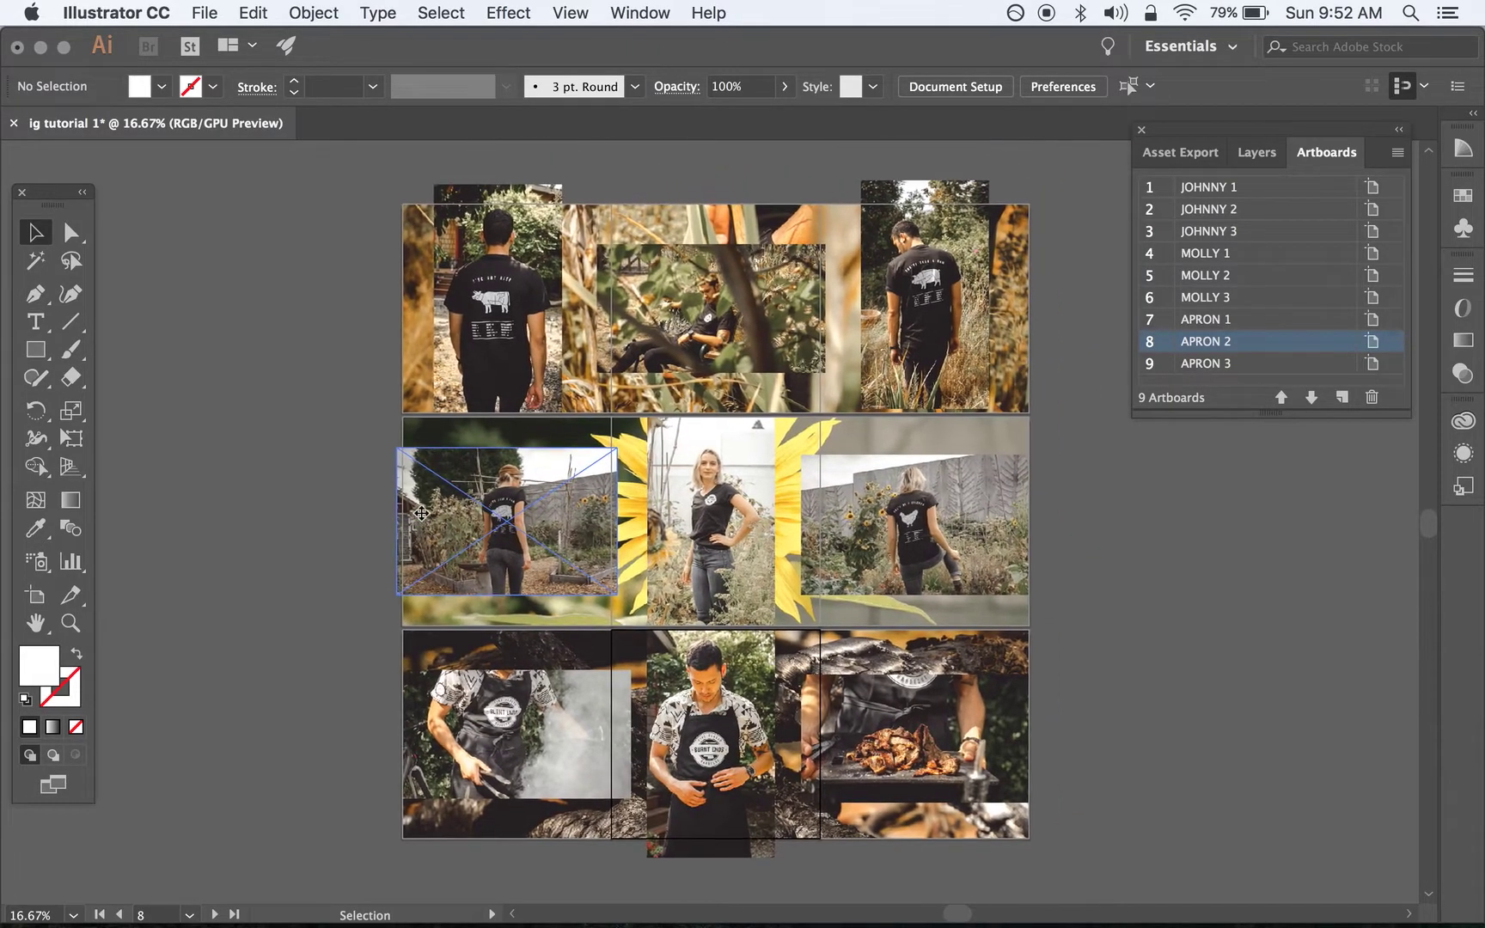
scroll(421, 513, "up", 3)
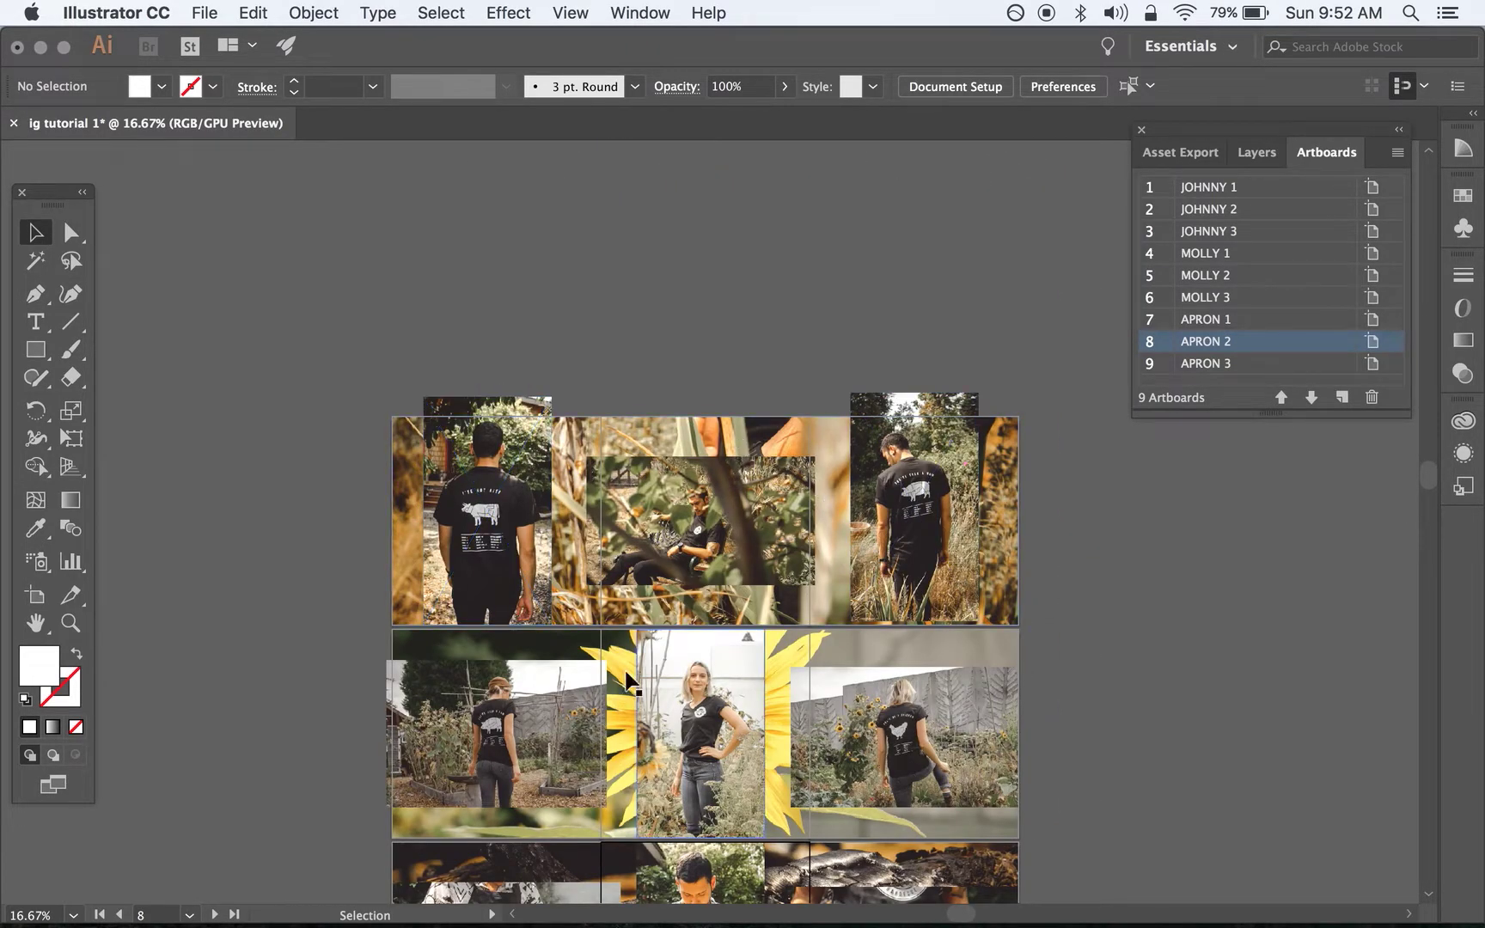
scroll(1027, 495, "down", 3)
scroll(1028, 496, "left", 1)
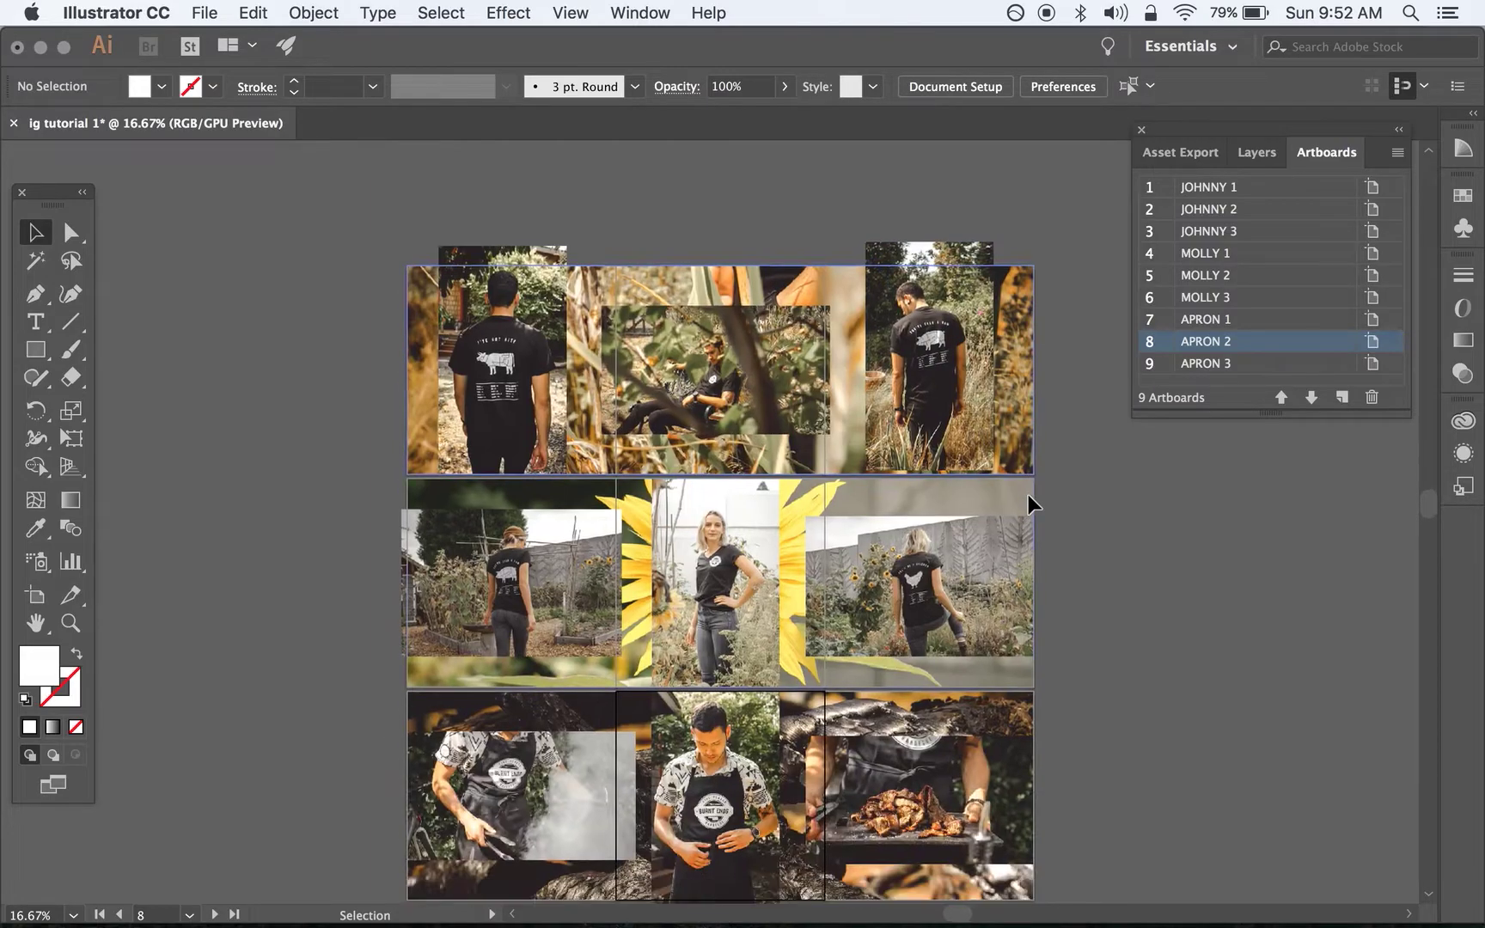
scroll(1028, 494, "down", 2)
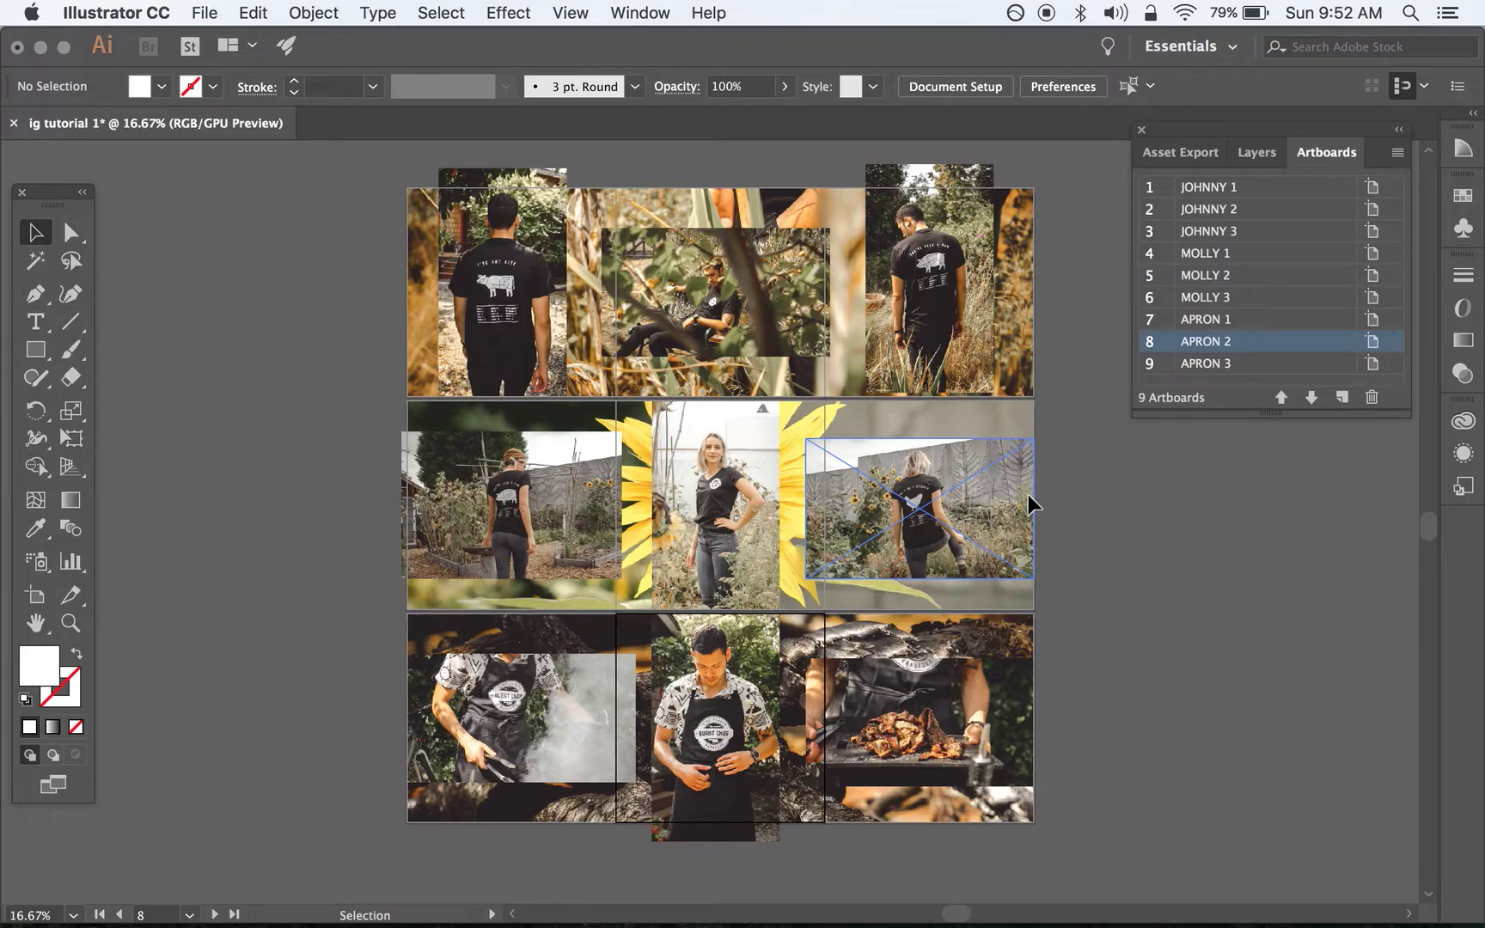
key("super+minus")
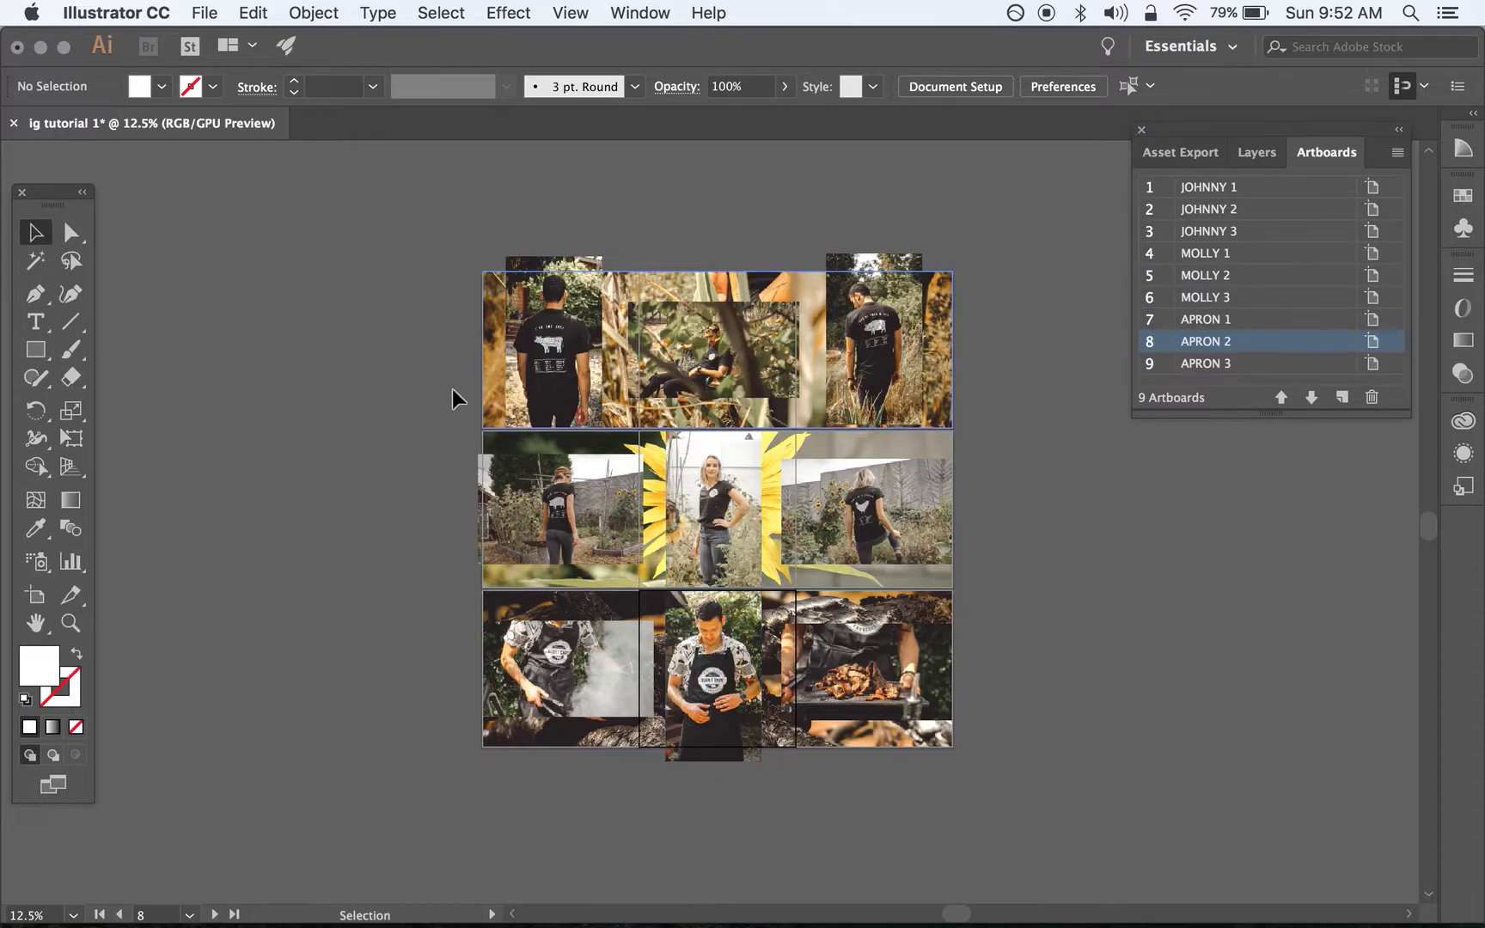
Export all nine artboards as separate maximum-quality RGB JPEGs into the BURNT ENDS folder
left_click(197, 12)
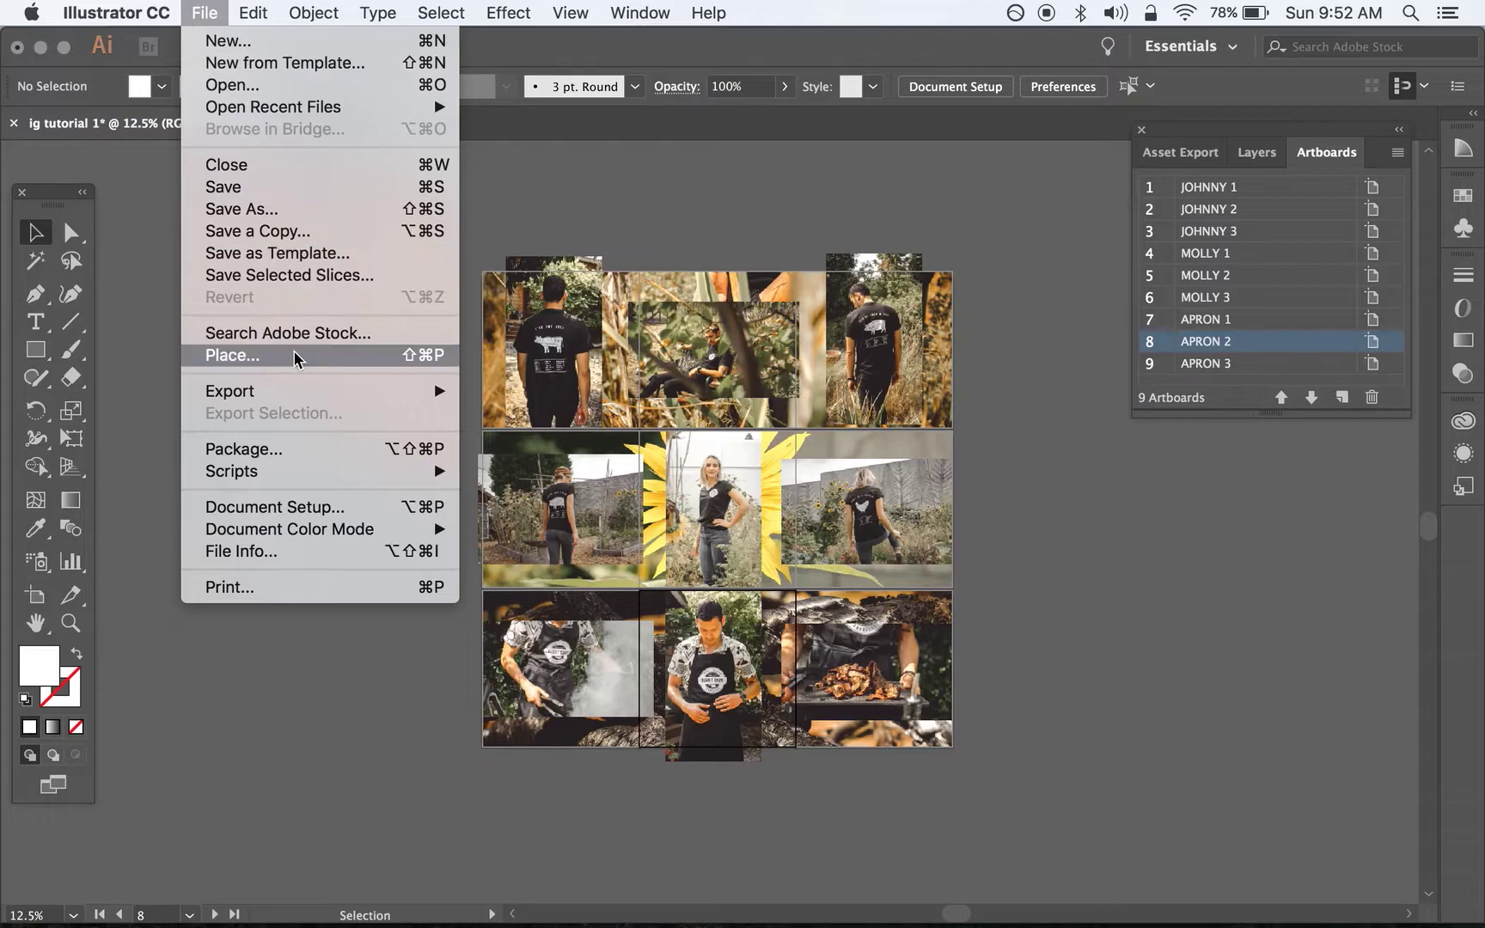
mouse_move(297, 400)
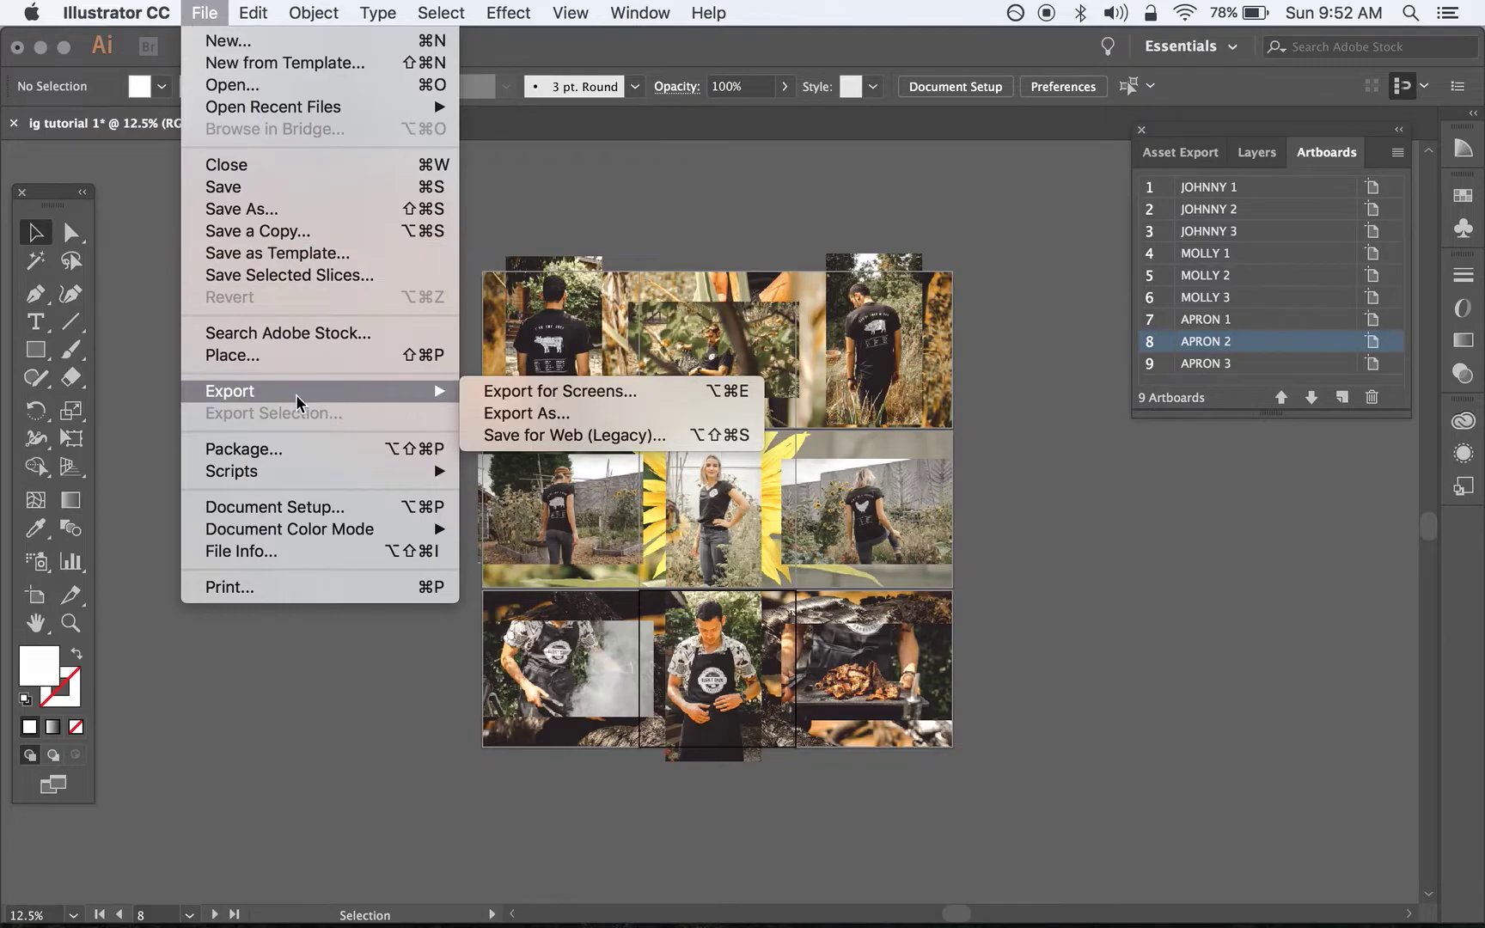
left_click(500, 404)
left_click(622, 402)
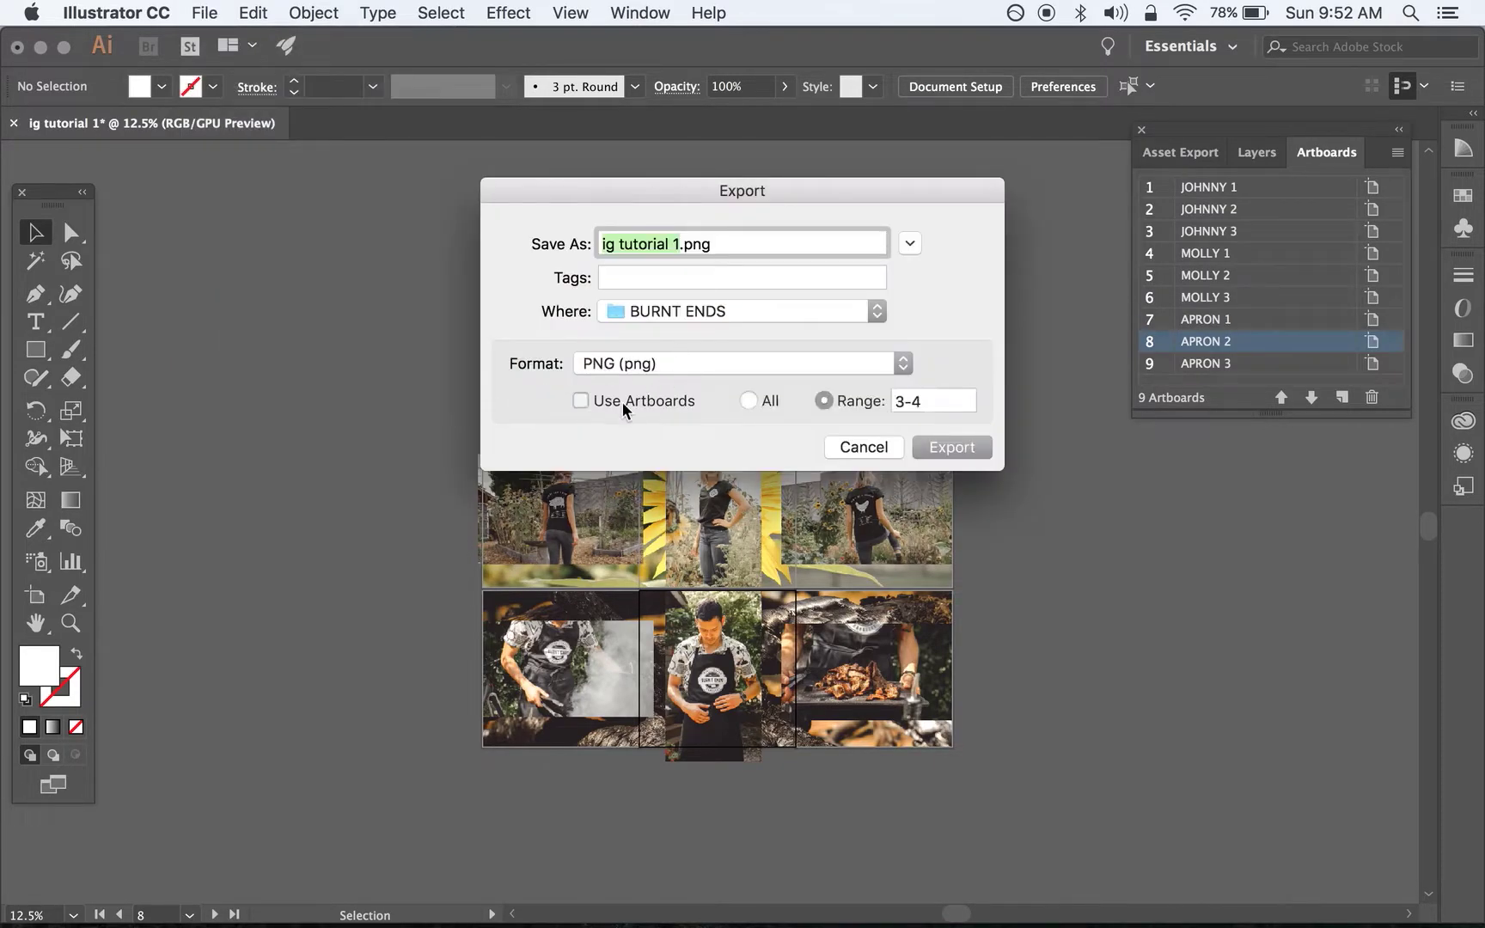
left_click(757, 405)
left_click(712, 367)
left_click(710, 514)
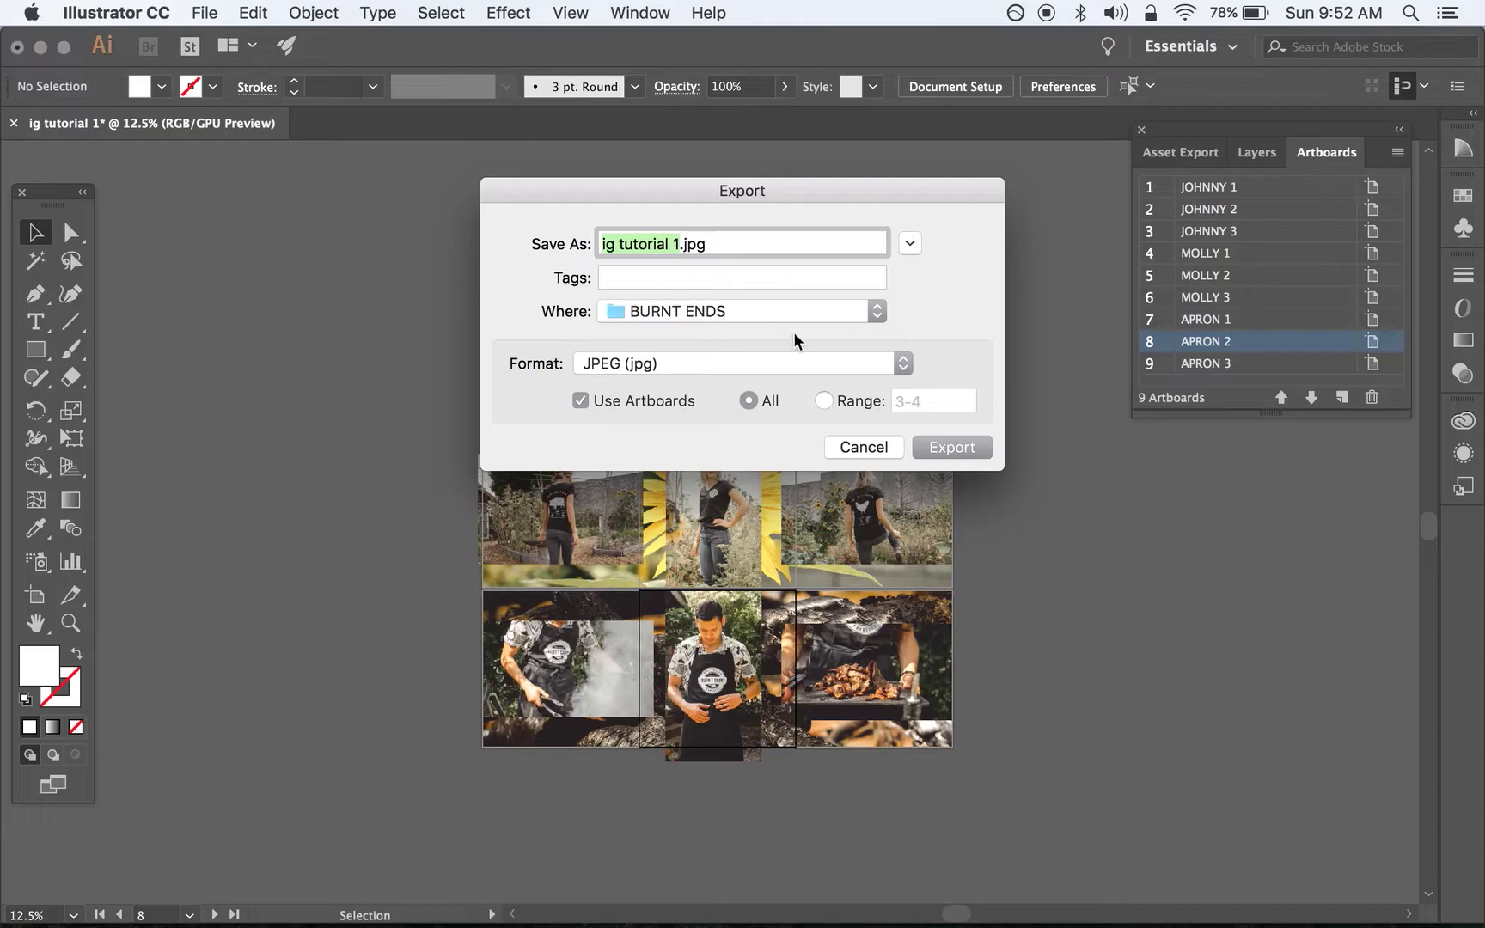
left_click(941, 447)
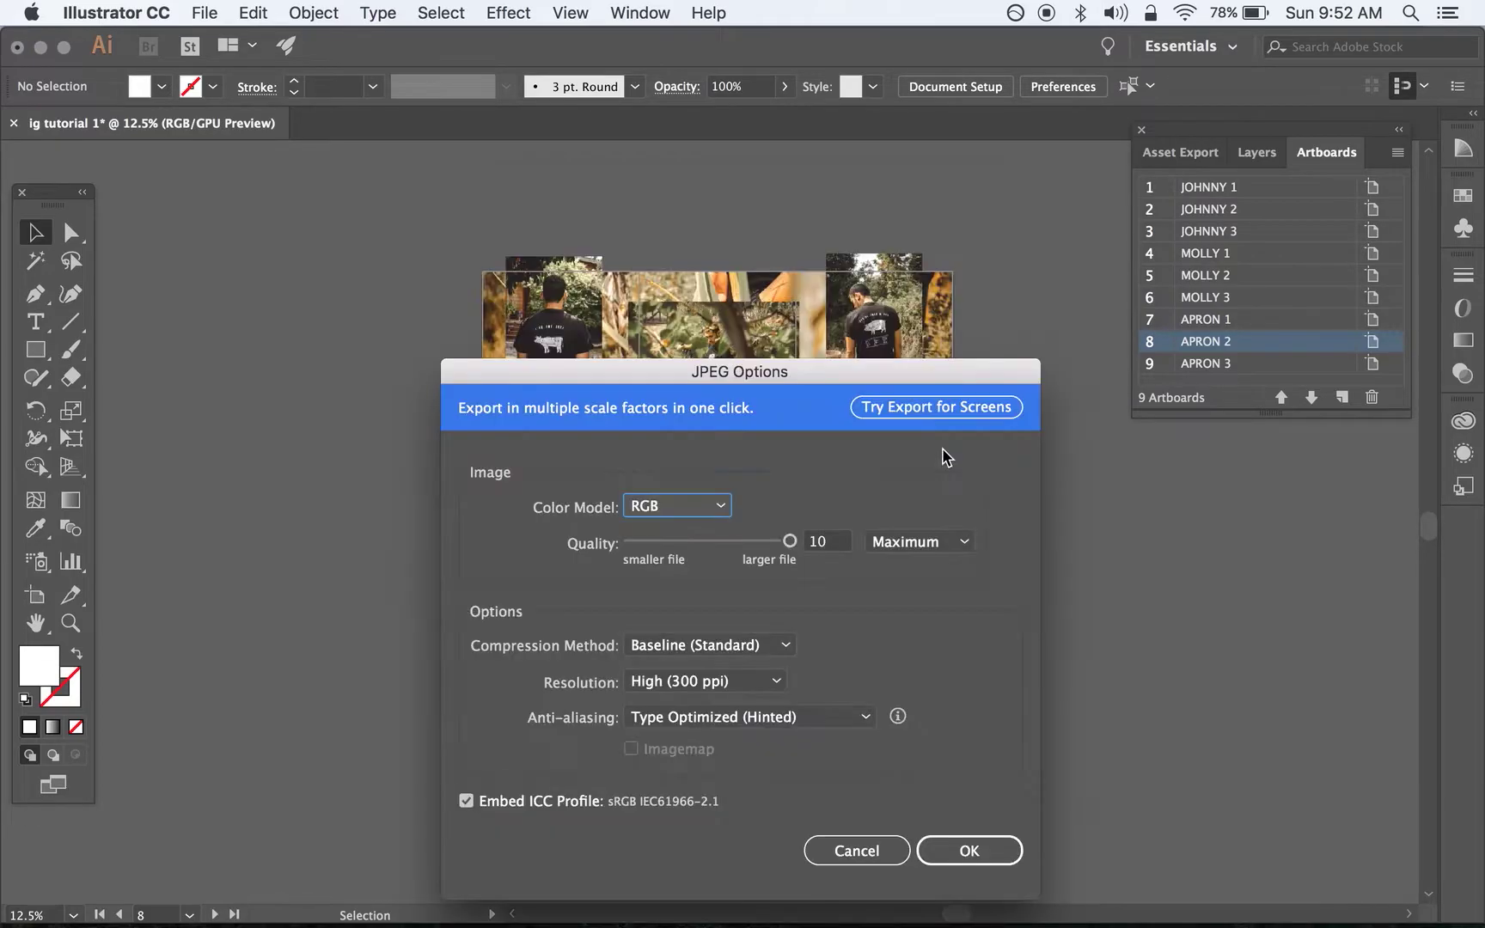
left_click(963, 859)
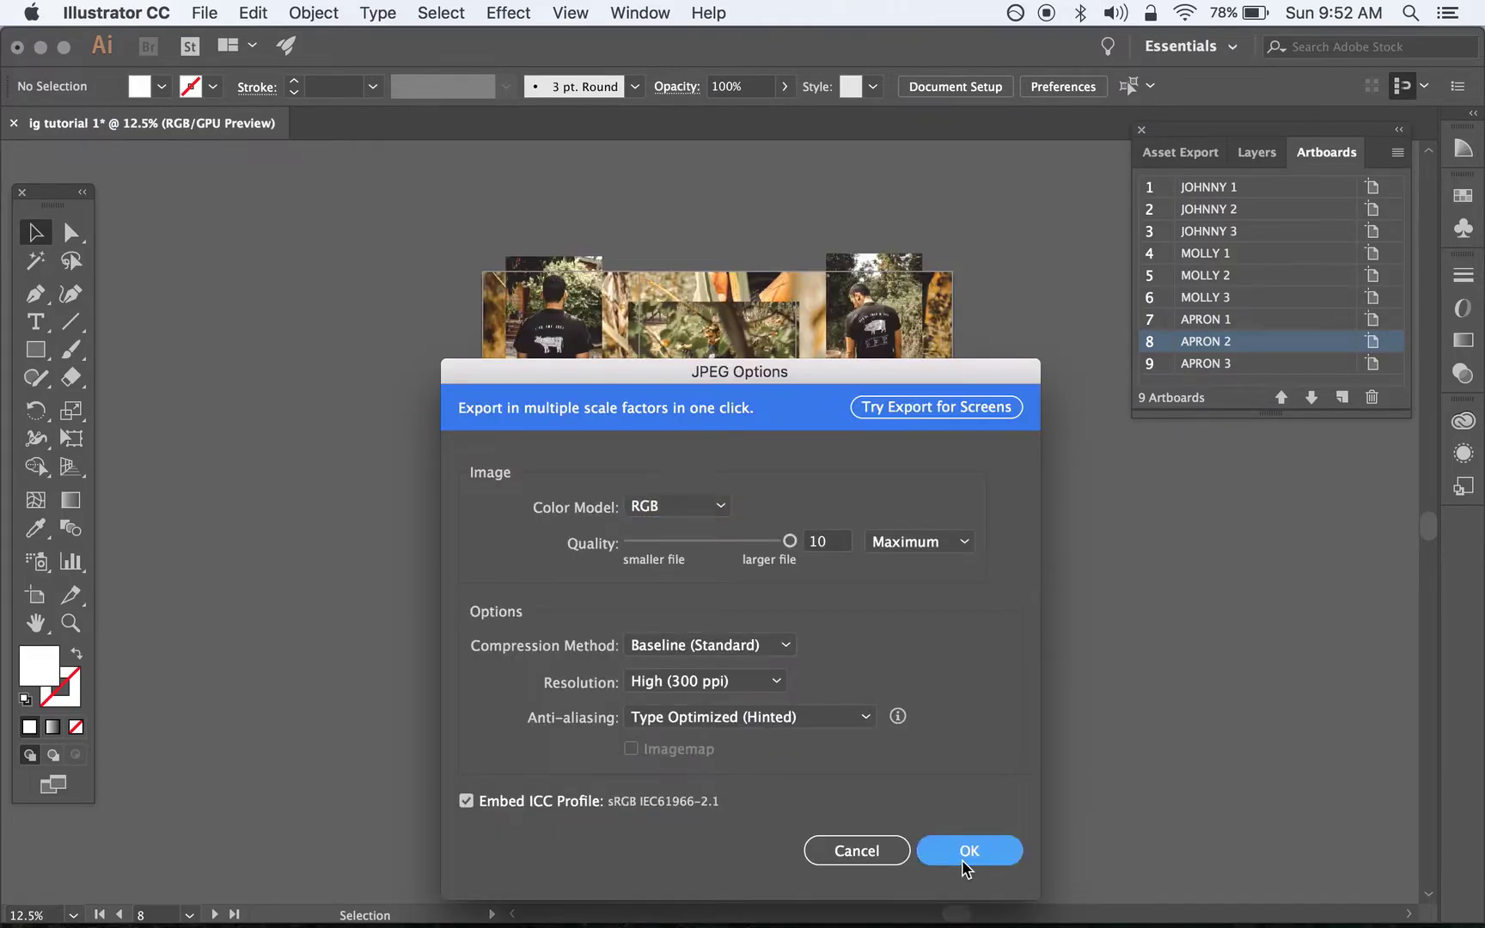
key("Return")
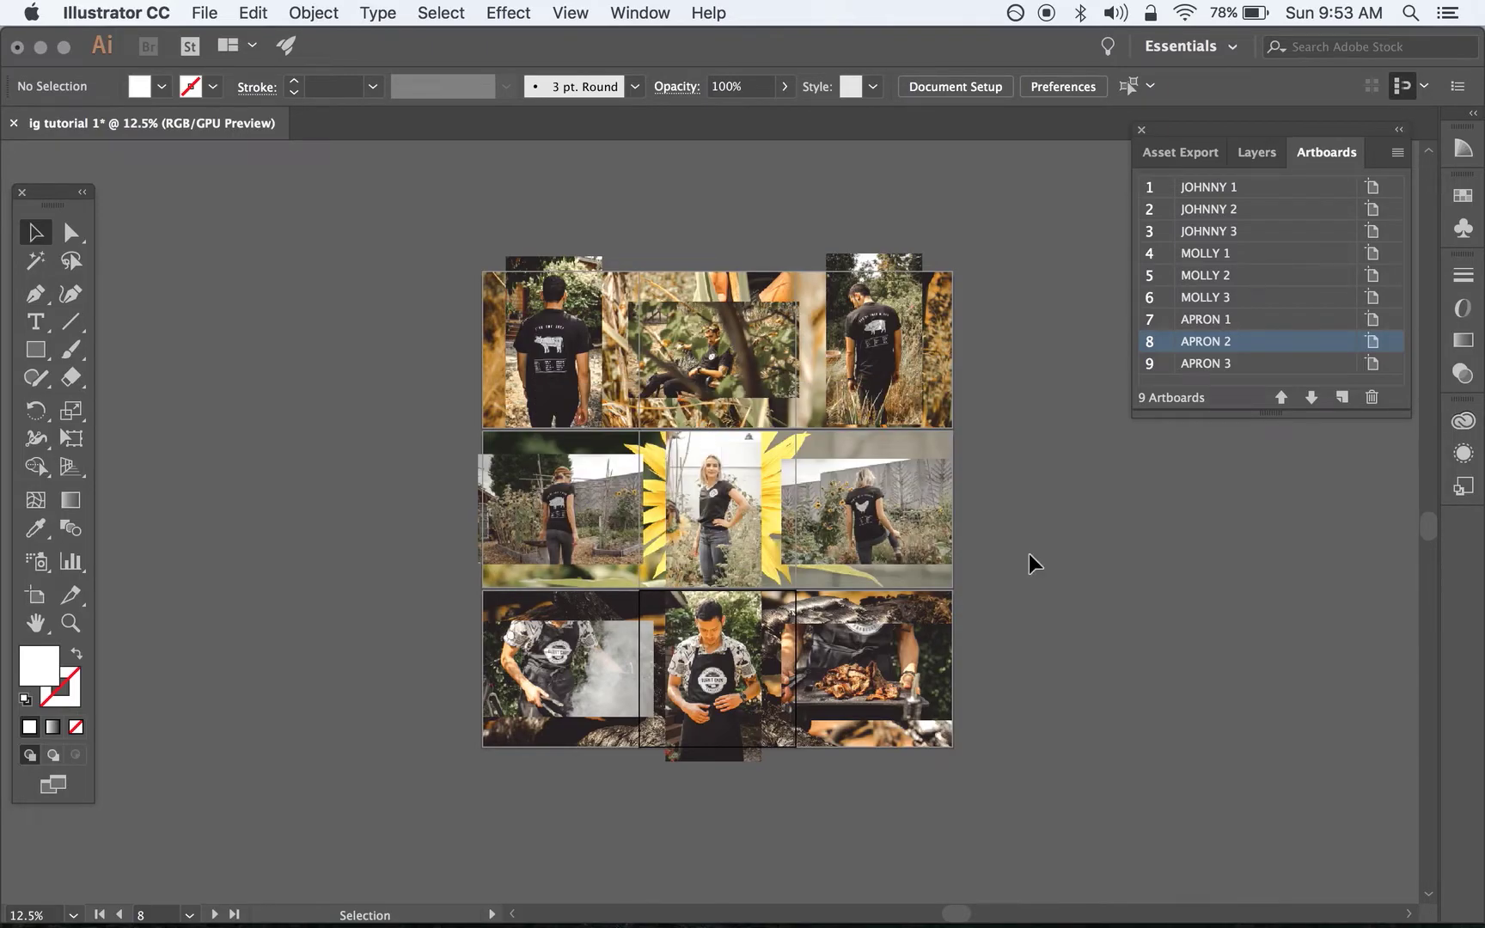
Bring Finder to the front and go back up to the BURNT ENDS folder
key("super+Tab")
left_click(625, 514)
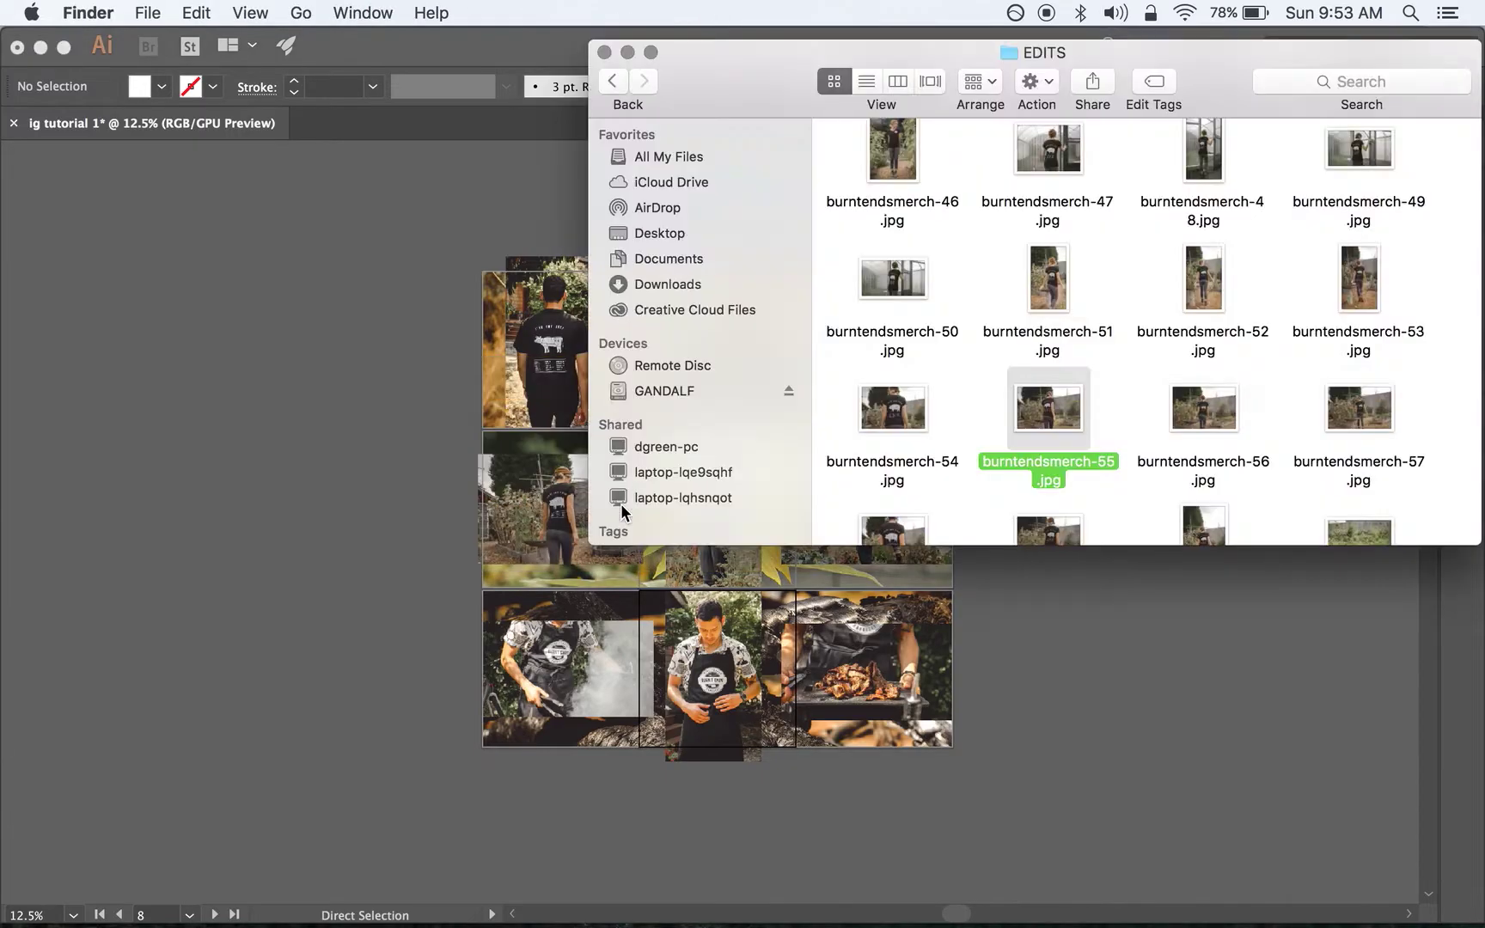
left_click_drag(756, 77, 423, 207)
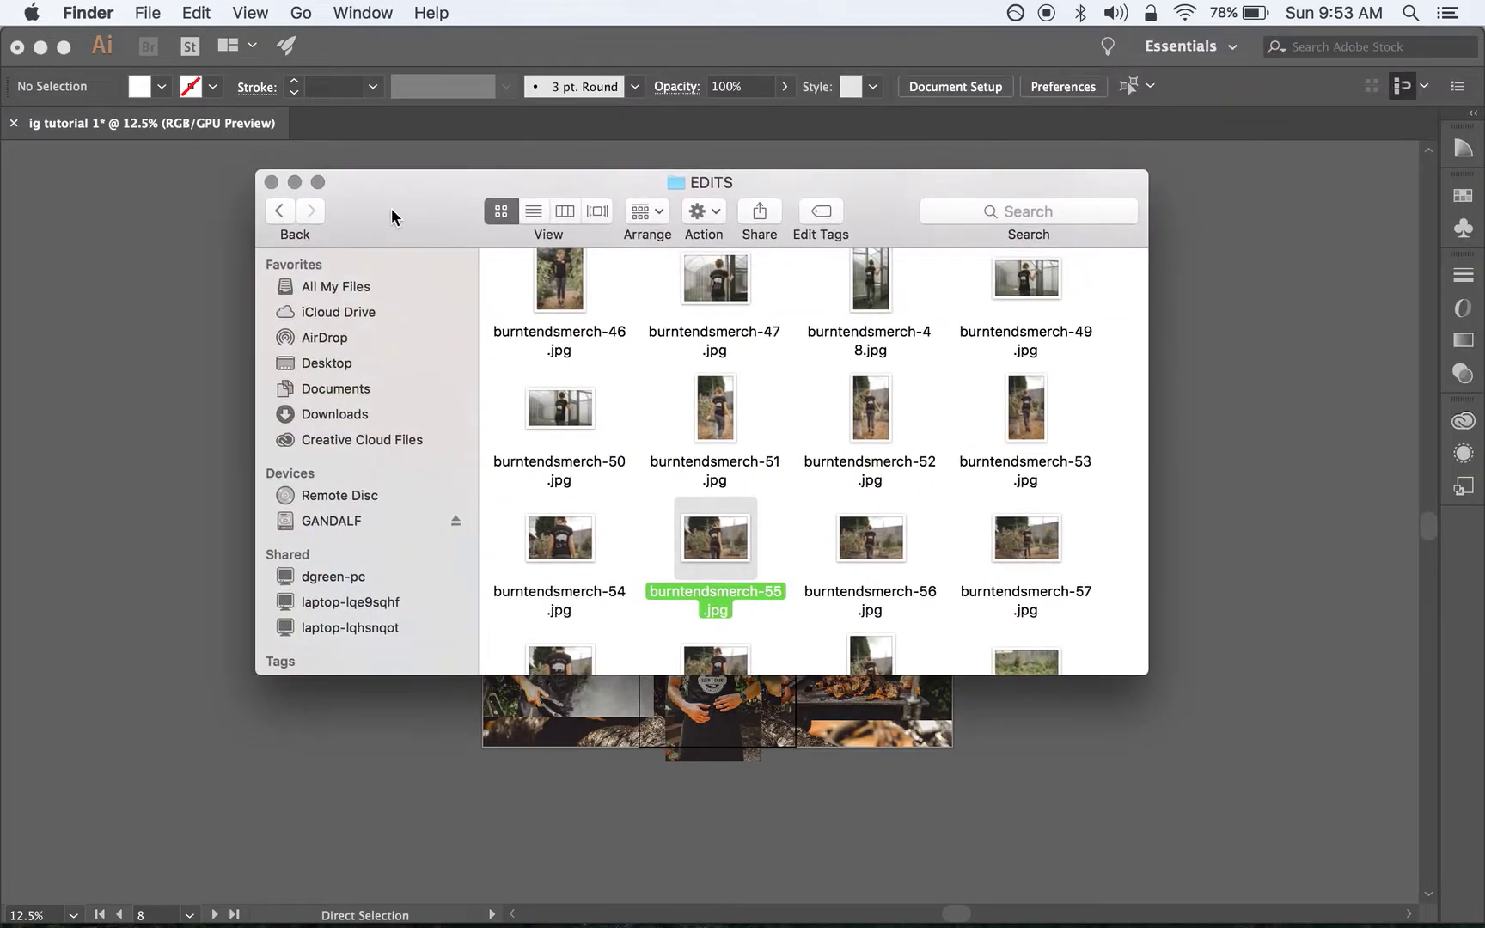
left_click(276, 215)
left_click(277, 214)
left_click(277, 215)
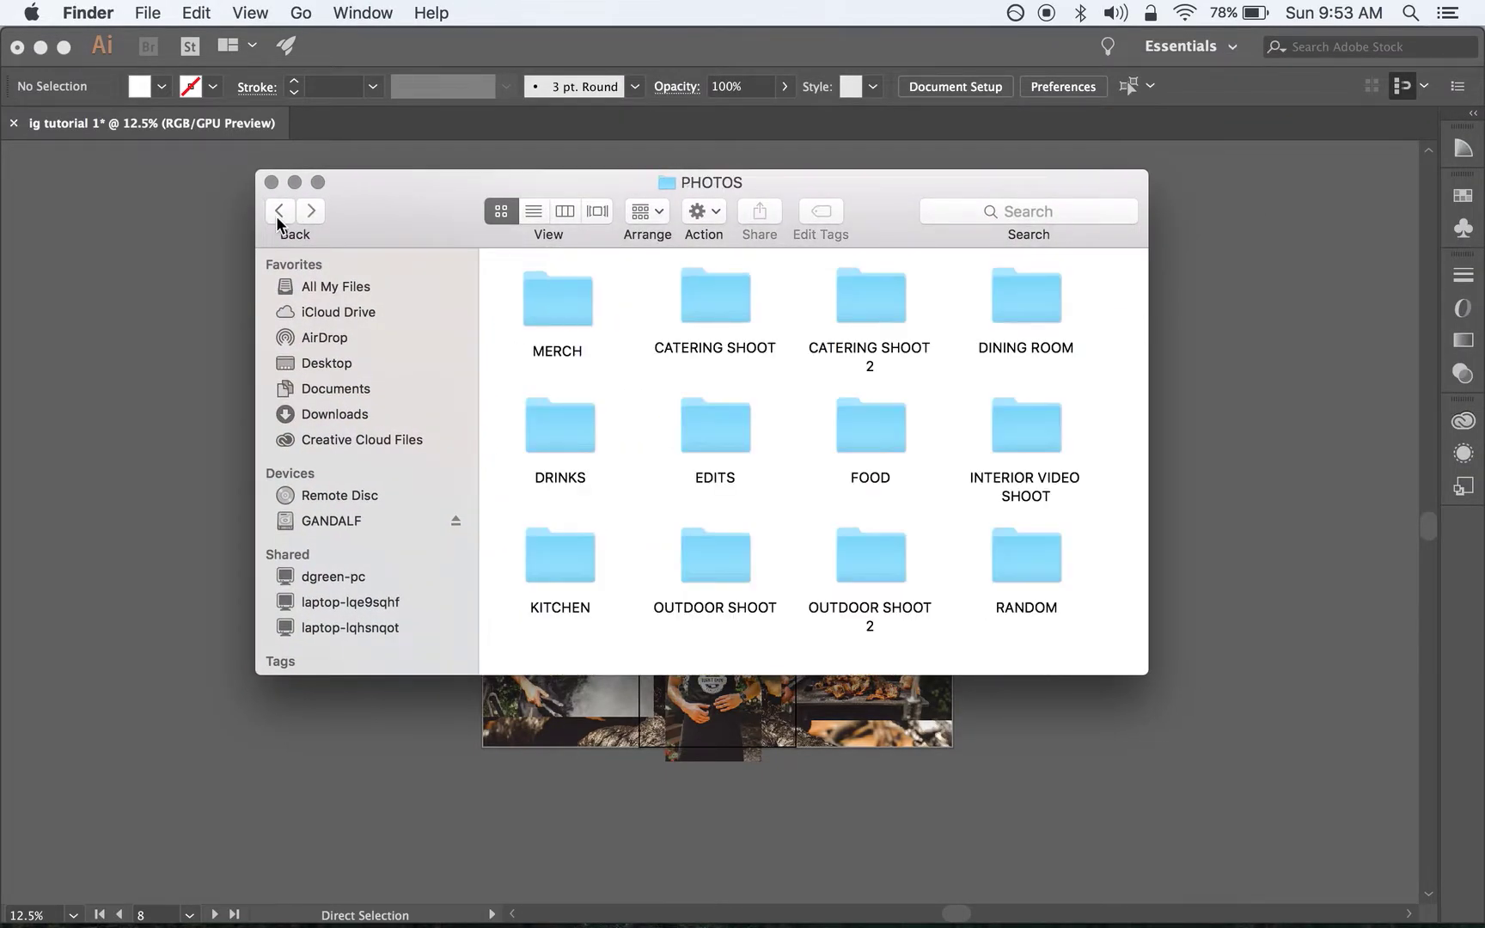
left_click(278, 211)
left_click(278, 211)
left_click(311, 211)
Select all nine exported ig tutorial JPEGs, from APRON 1 through the rest
scroll(695, 409, "down", 10)
left_click(720, 345)
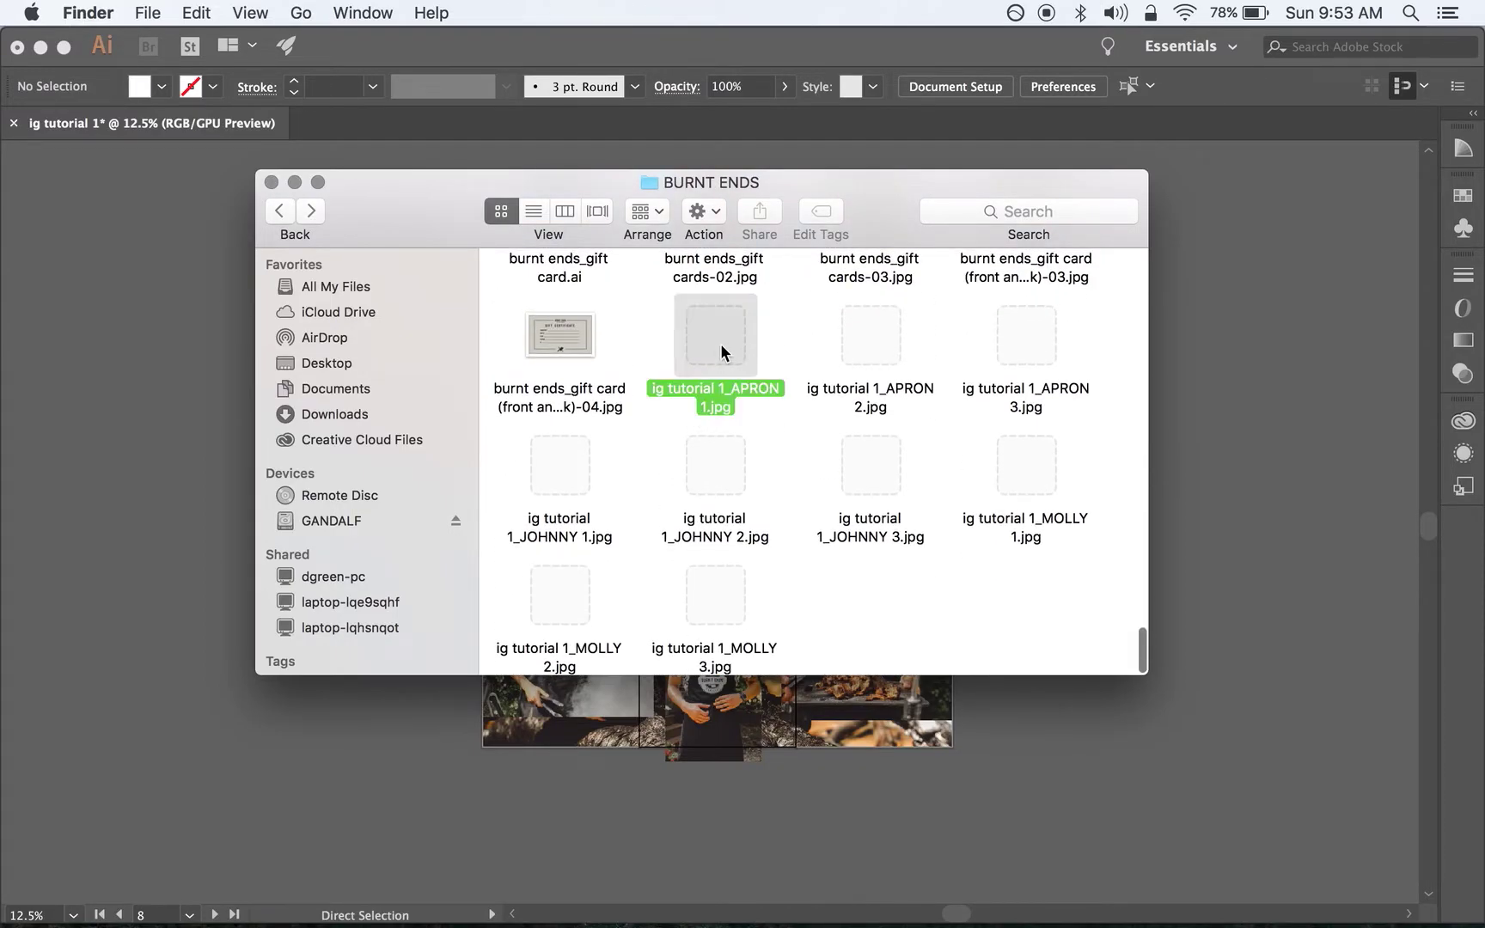
left_click(853, 343, "super")
left_click(1012, 354, "super")
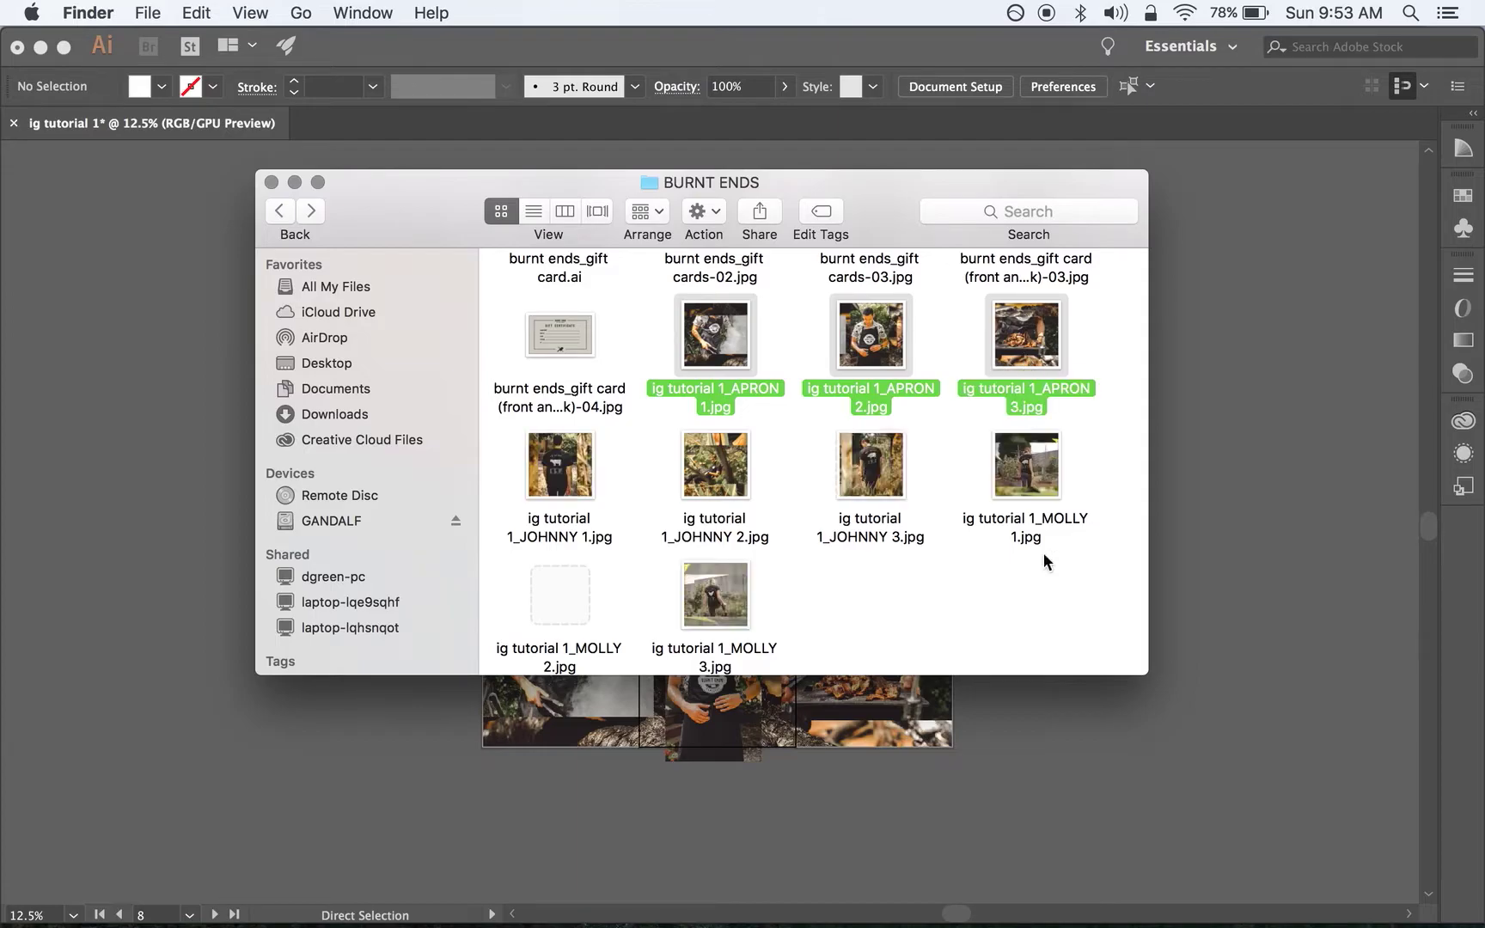
left_click_drag(1047, 588, 537, 466)
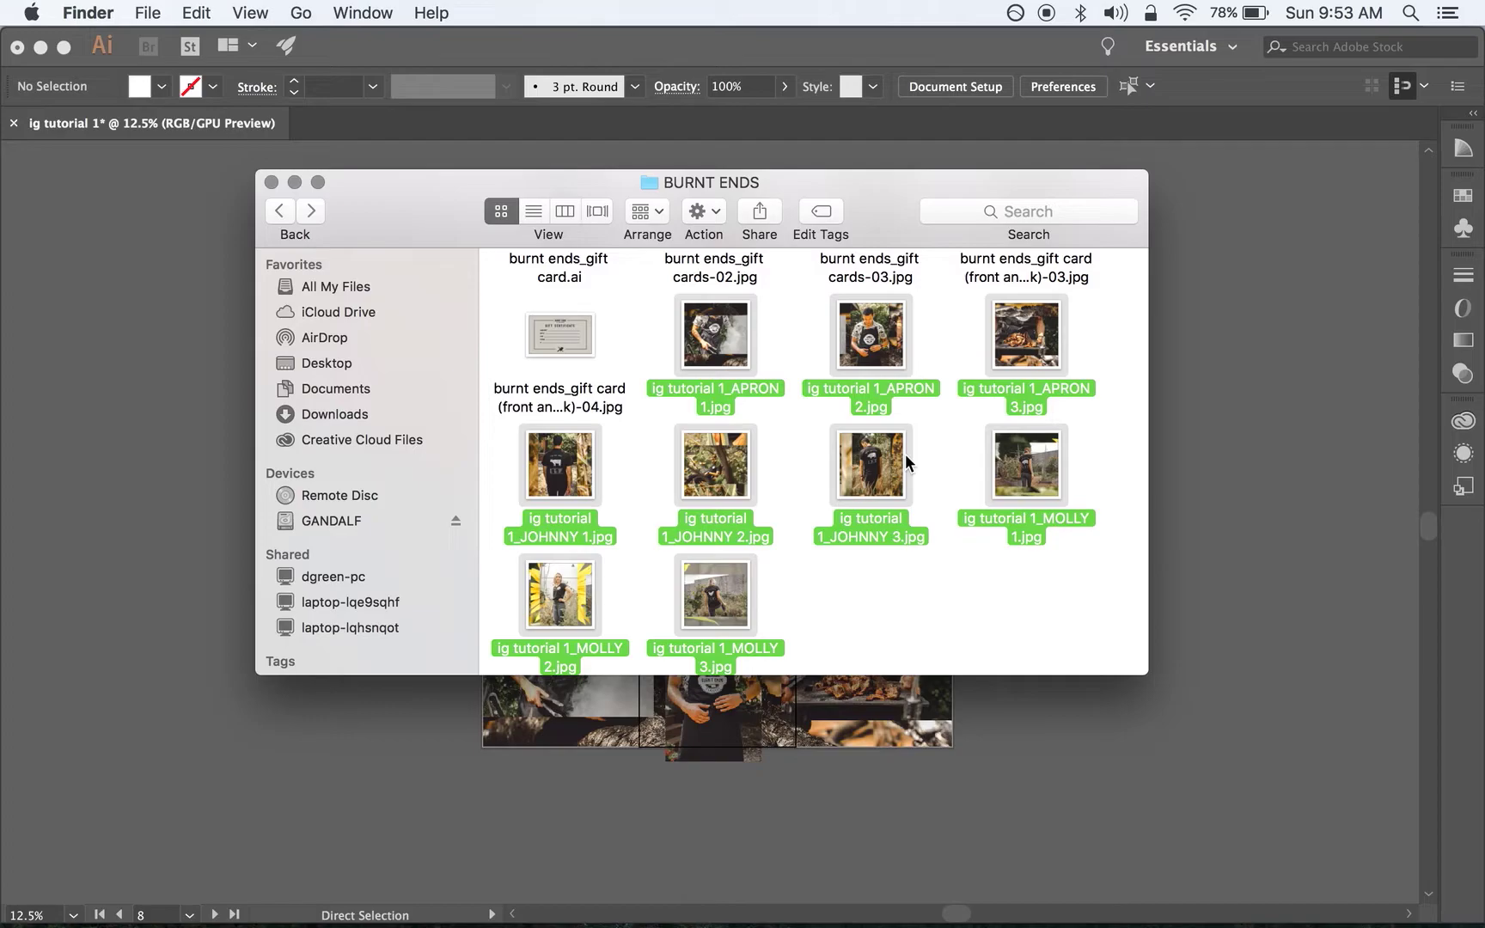
Switch to Chrome and scroll through the Burnt Ends Instagram post grid to review the layout
key("super+Tab")
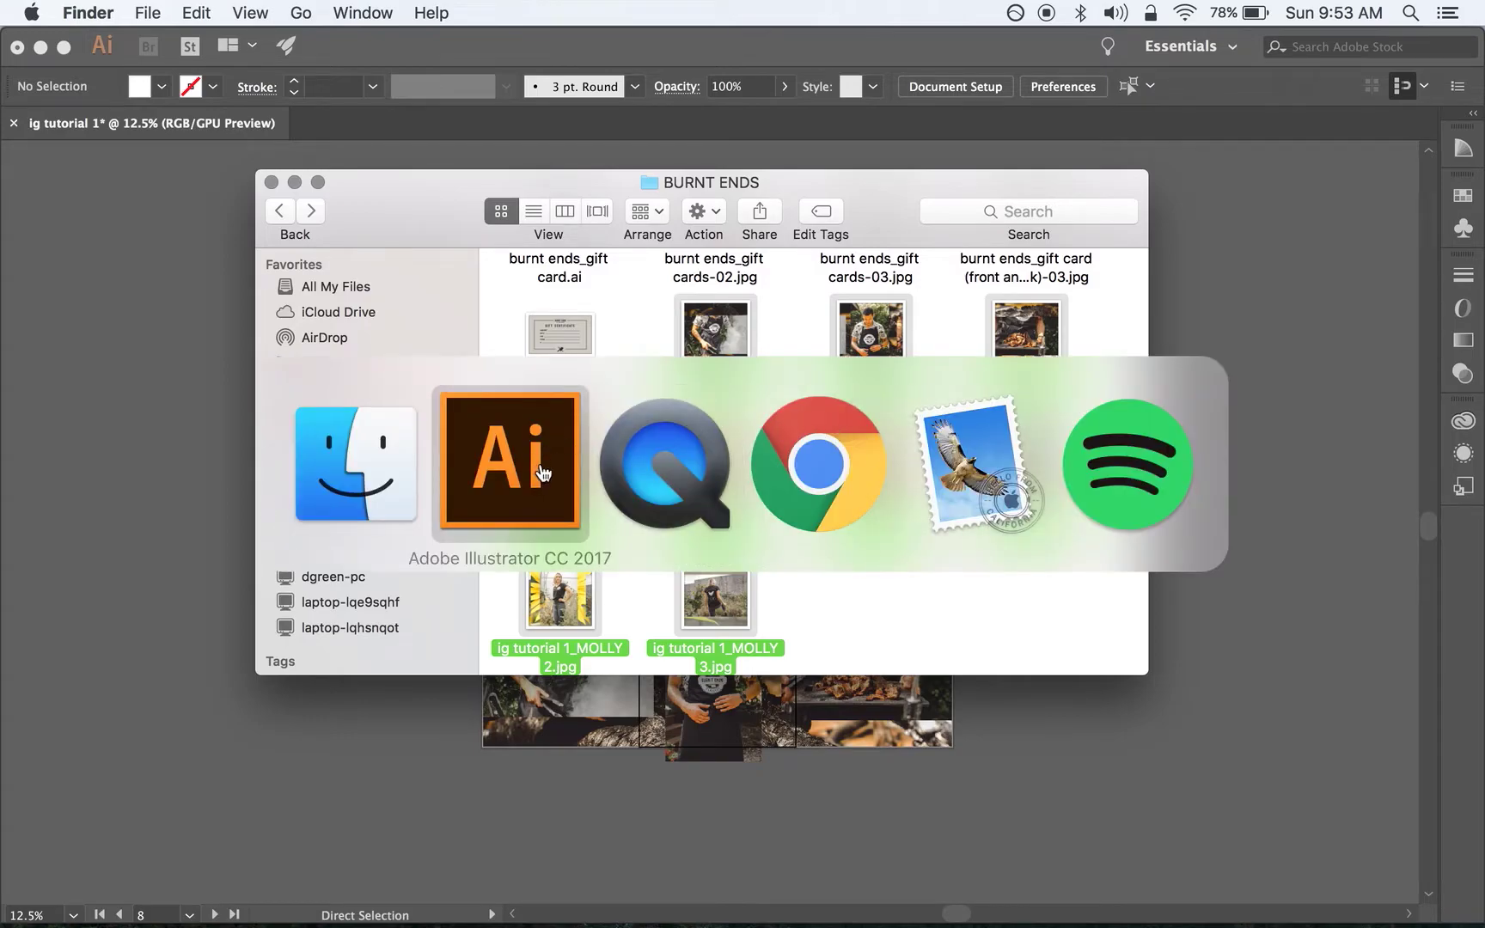
left_click(826, 500)
scroll(824, 494, "down", 5)
scroll(826, 500, "up", 3)
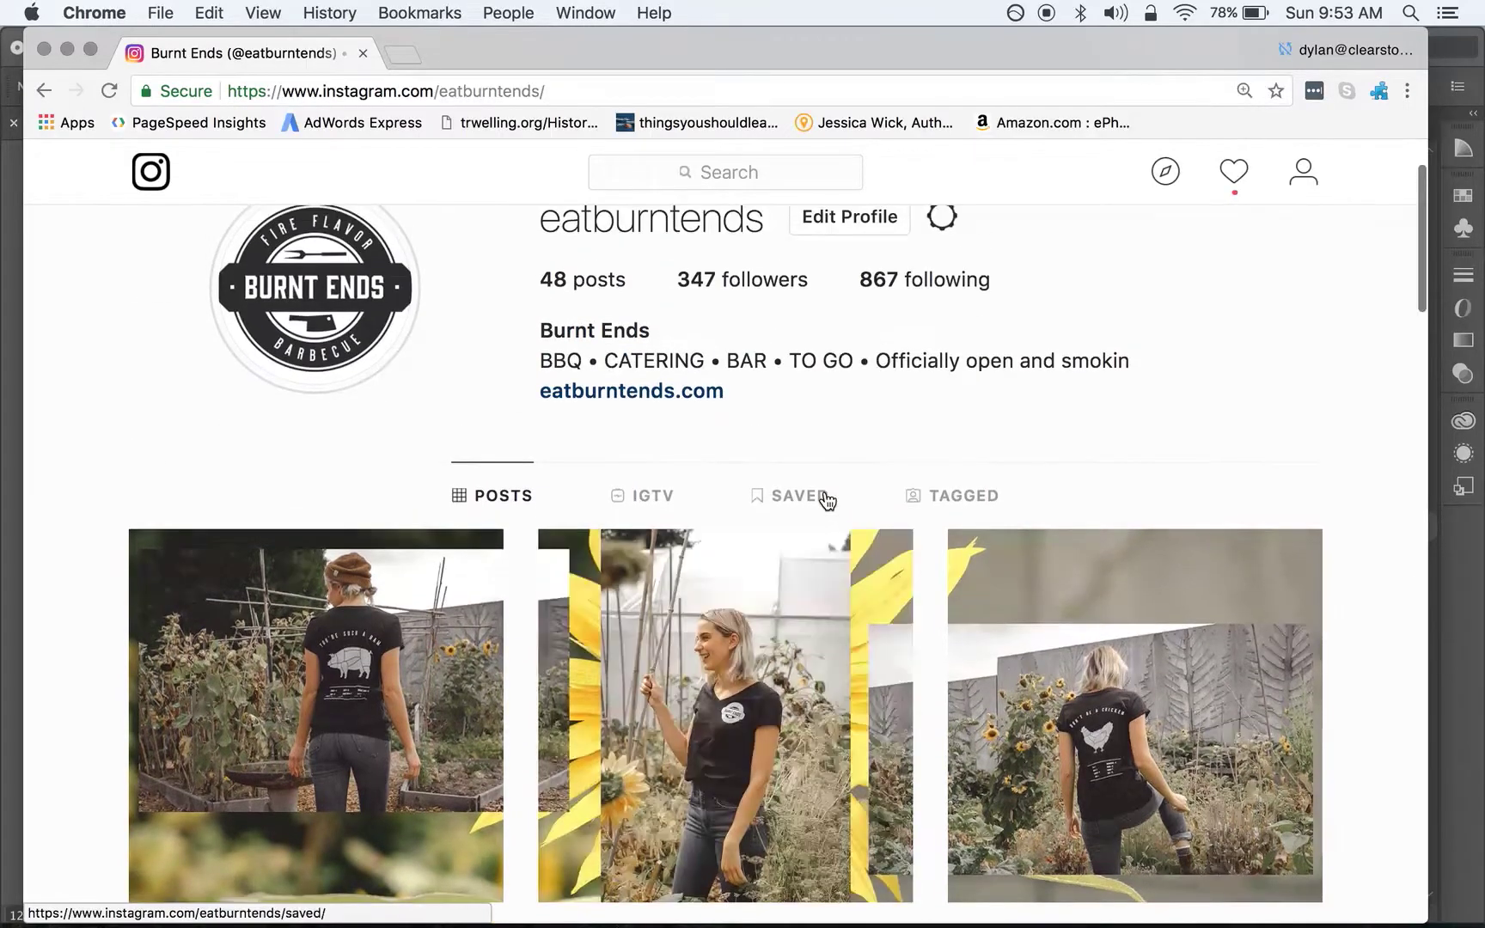
scroll(391, 424, "down", 3)
scroll(390, 427, "down", 2)
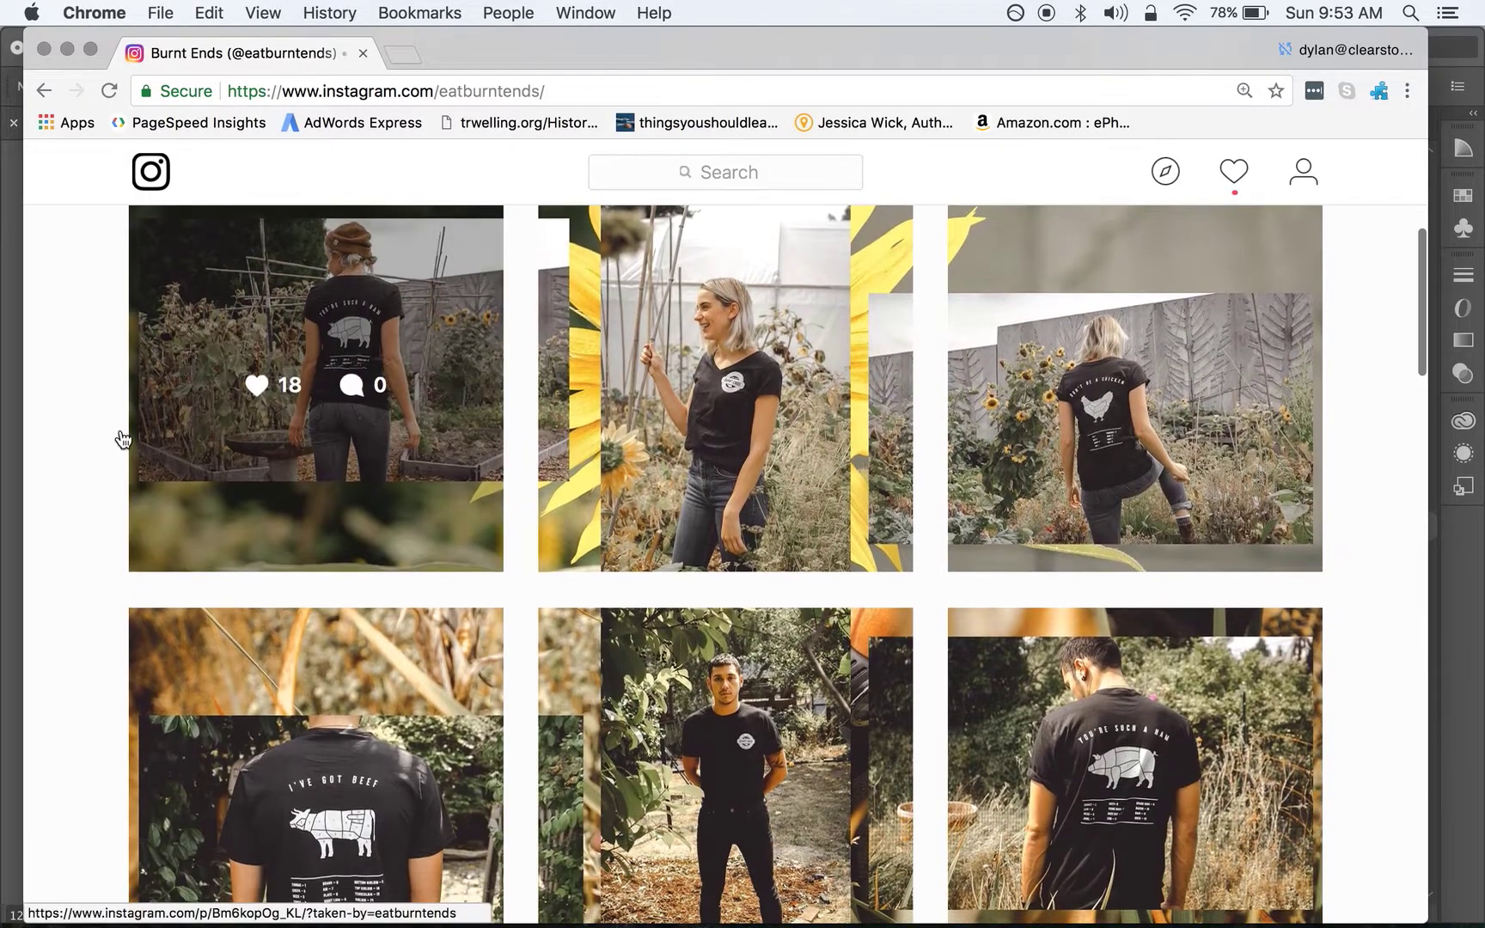
scroll(38, 448, "down", 4)
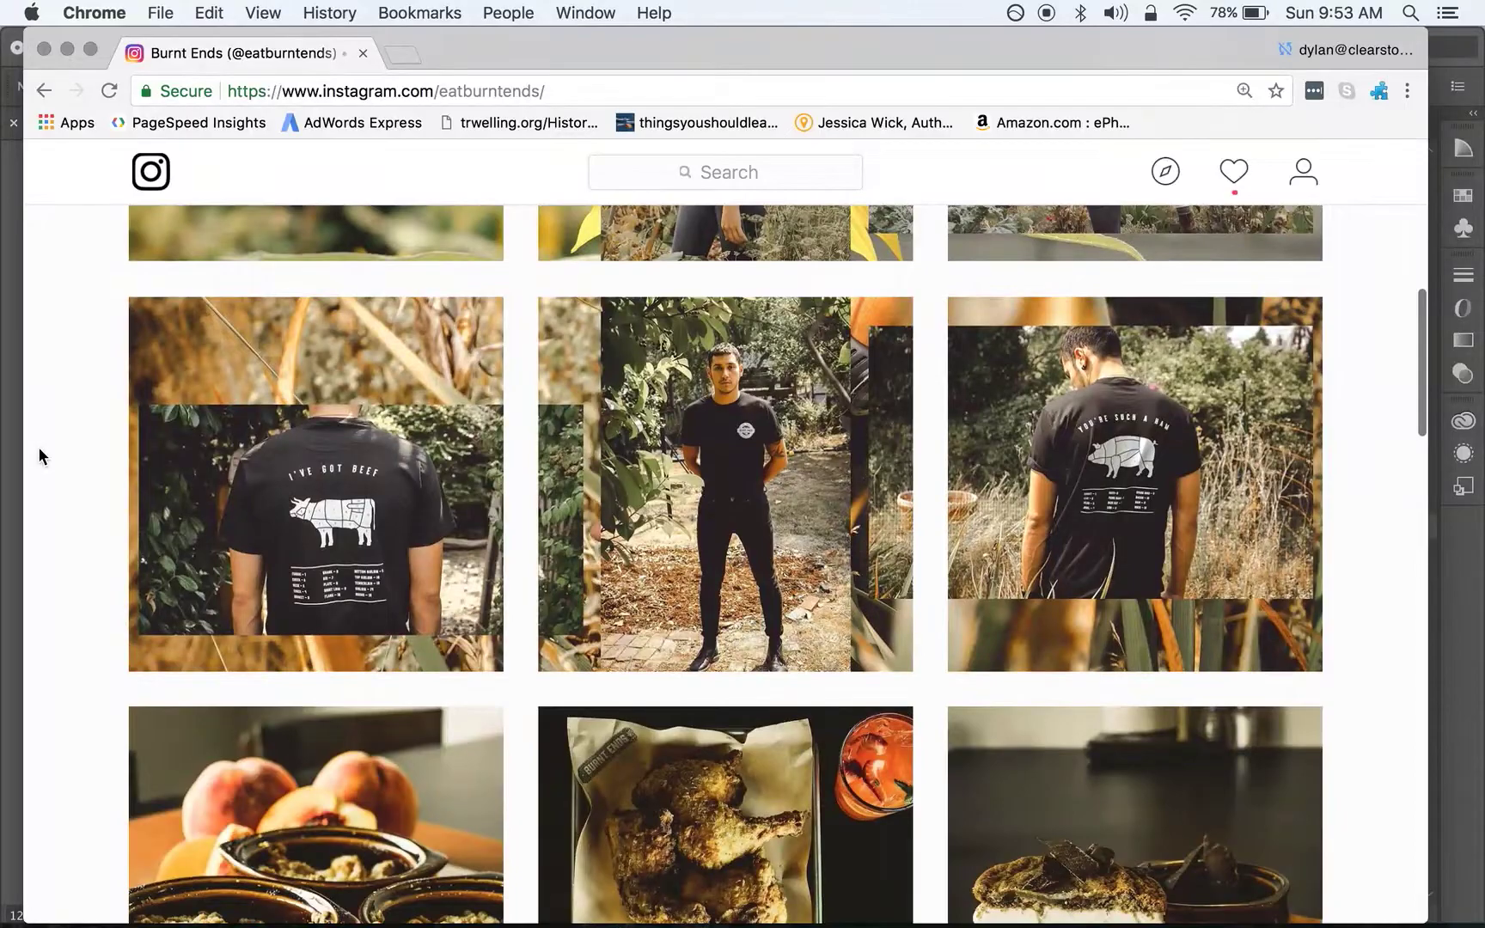
scroll(39, 448, "down", 3)
scroll(39, 448, "up", 6)
scroll(39, 447, "up", 2)
scroll(38, 447, "down", 5)
scroll(39, 448, "down", 13)
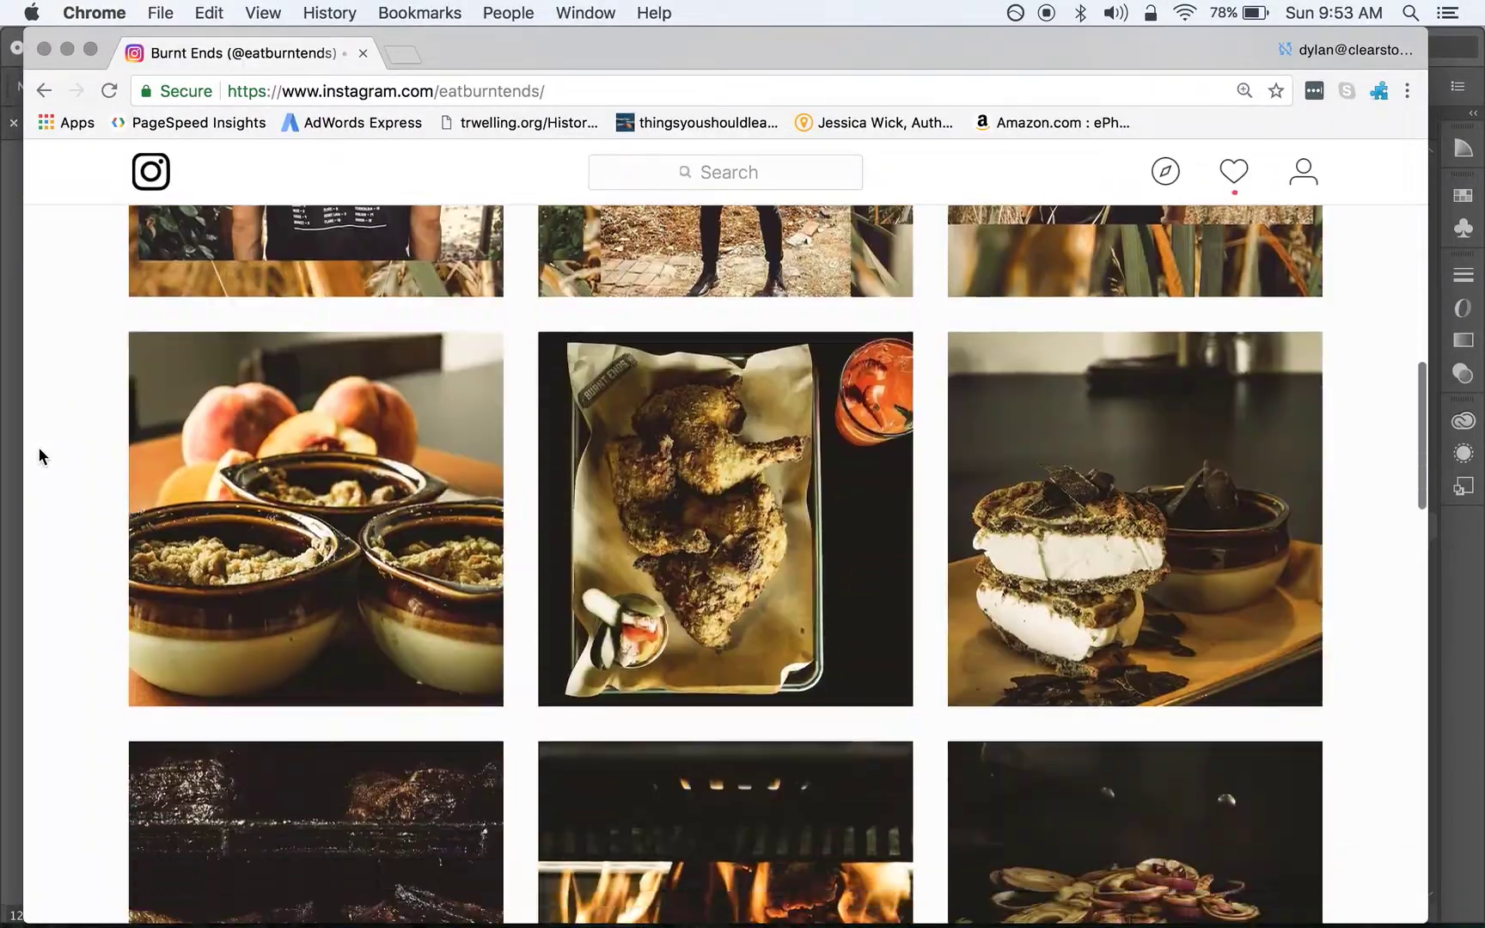
scroll(39, 456, "down", 12)
scroll(38, 447, "up", 20)
scroll(38, 446, "down", 1)
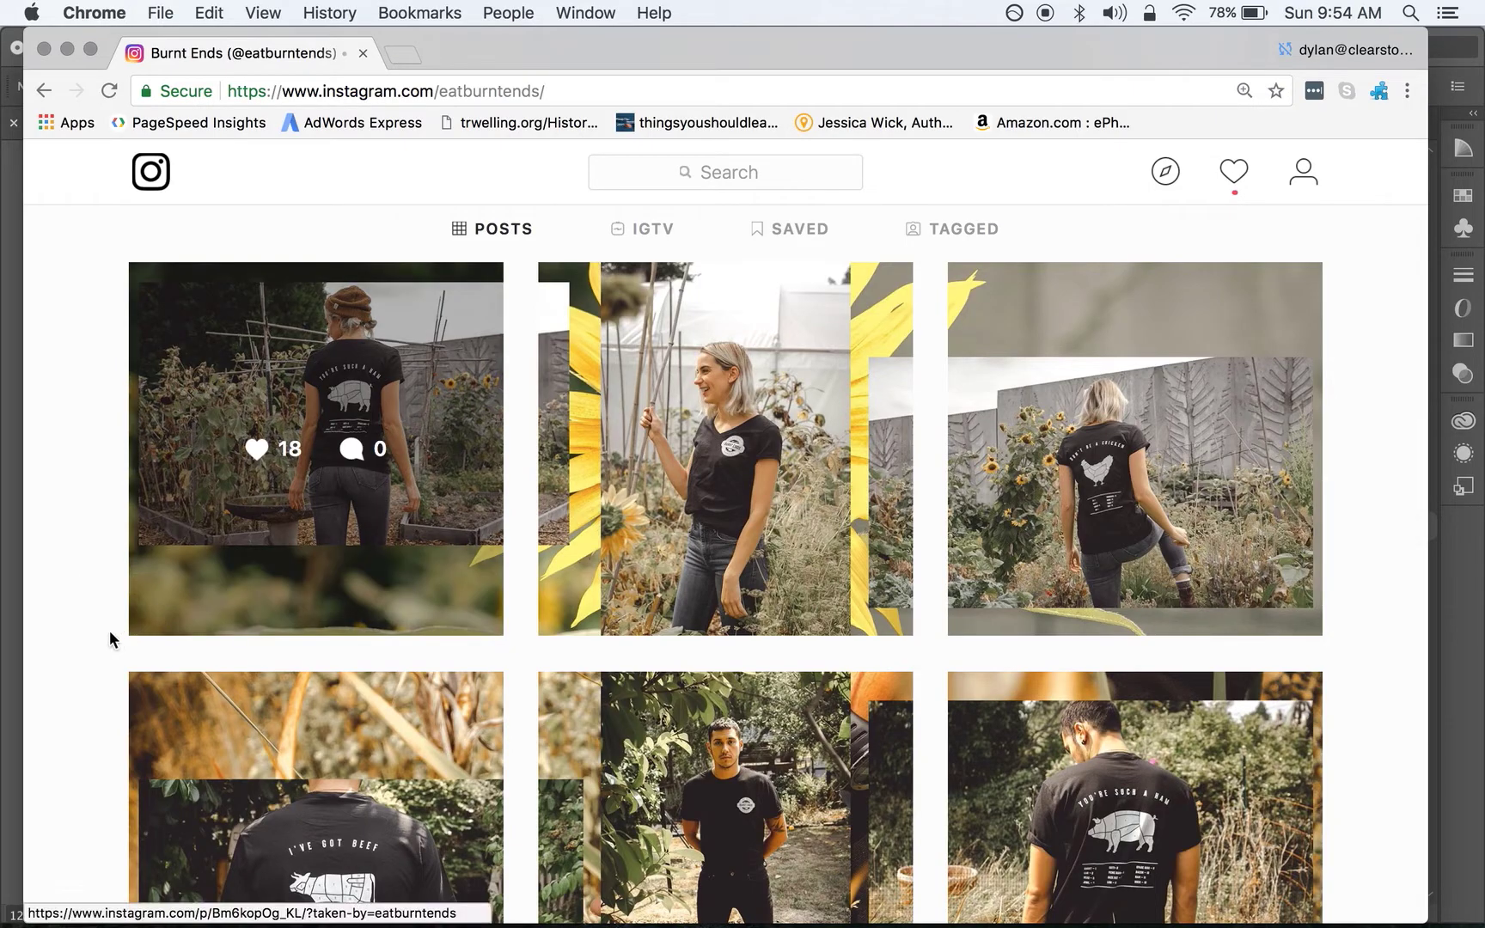
scroll(103, 643, "down", 5)
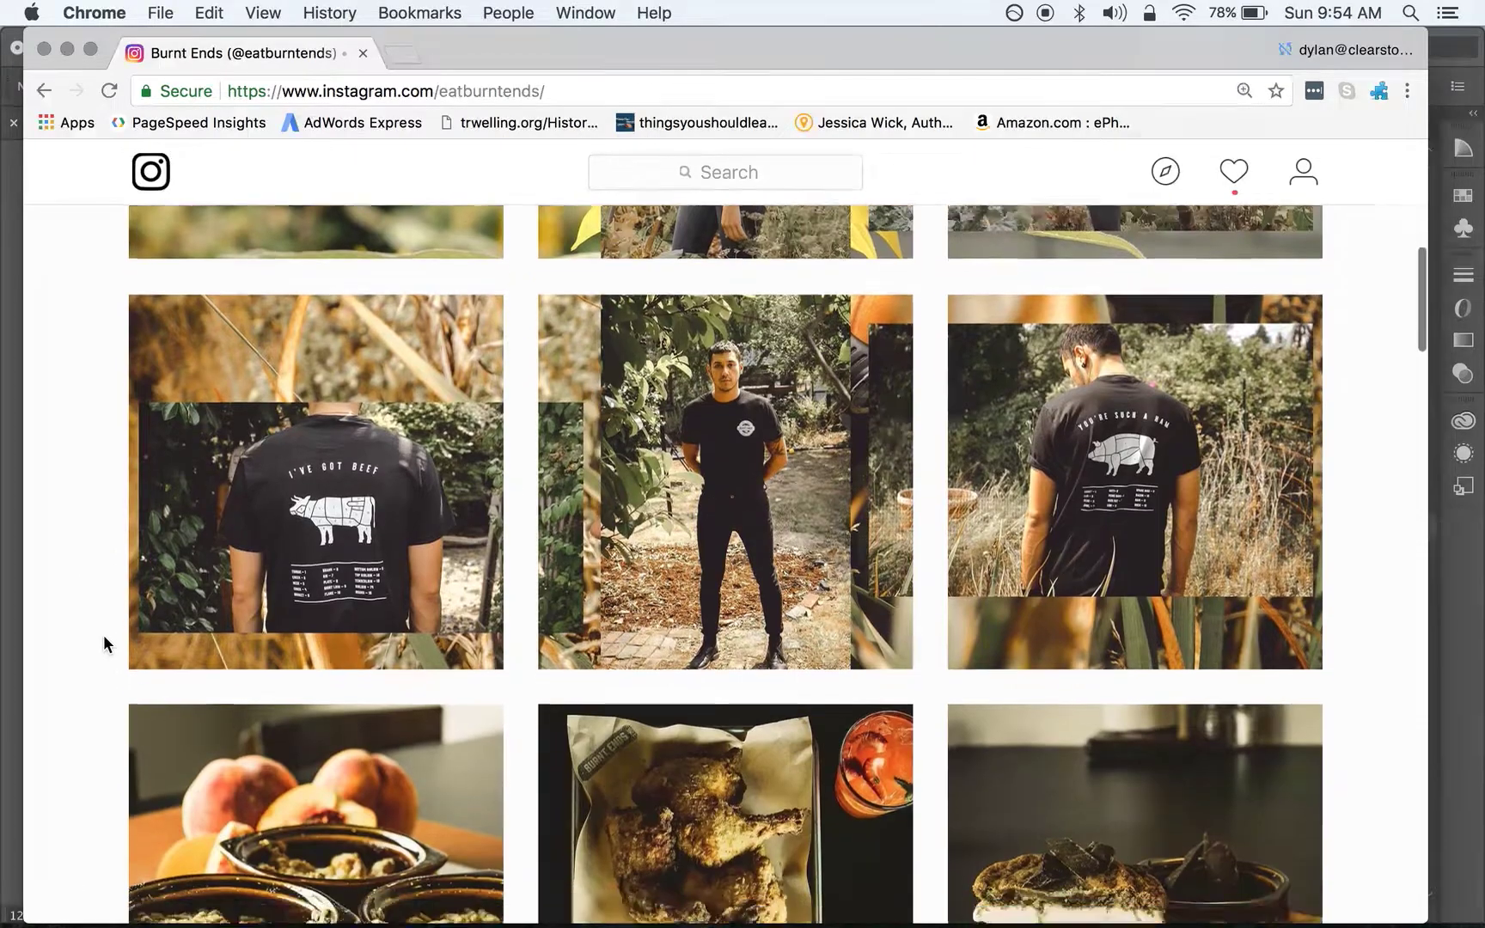
scroll(103, 643, "up", 3)
scroll(103, 648, "up", 3)
scroll(103, 648, "down", 2)
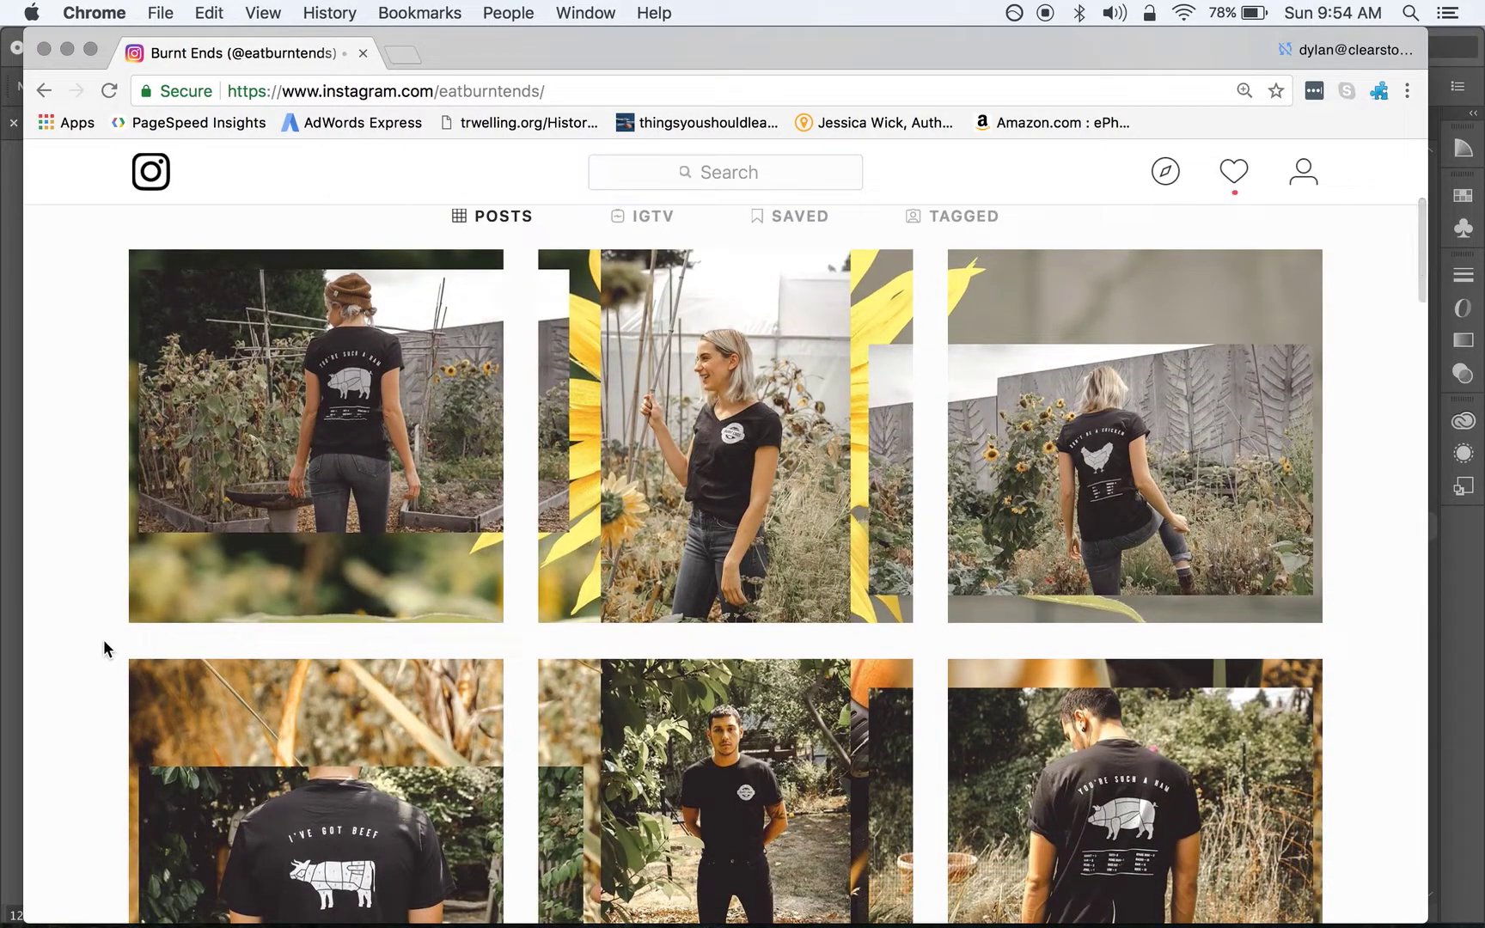
key("ctrl+Up")
Bring the Illustrator ig tutorial document window back to the front
left_click(833, 407)
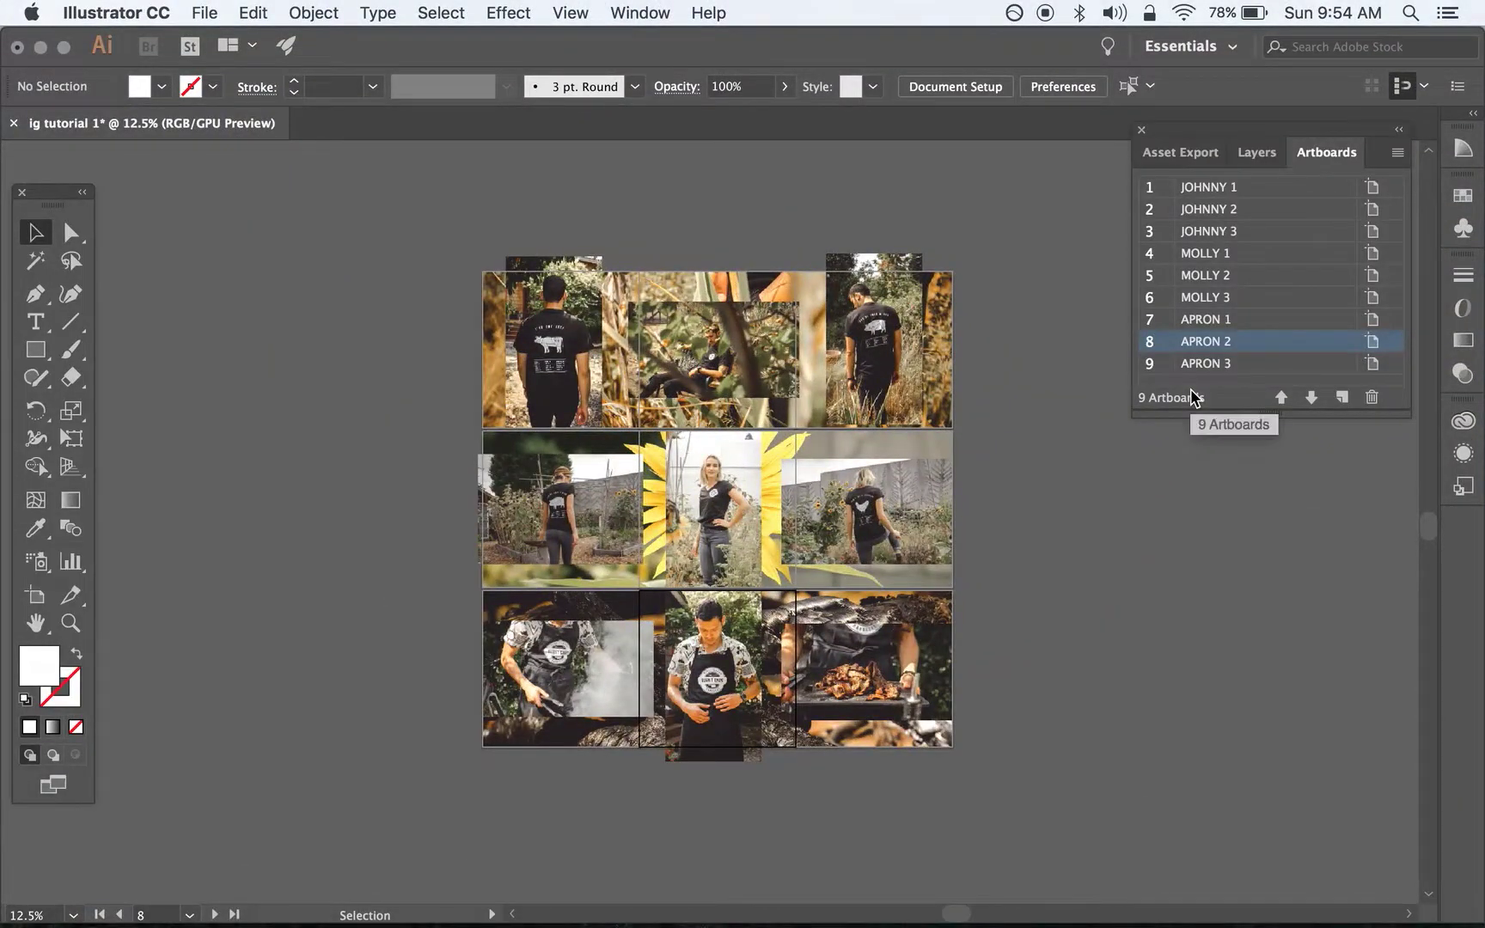